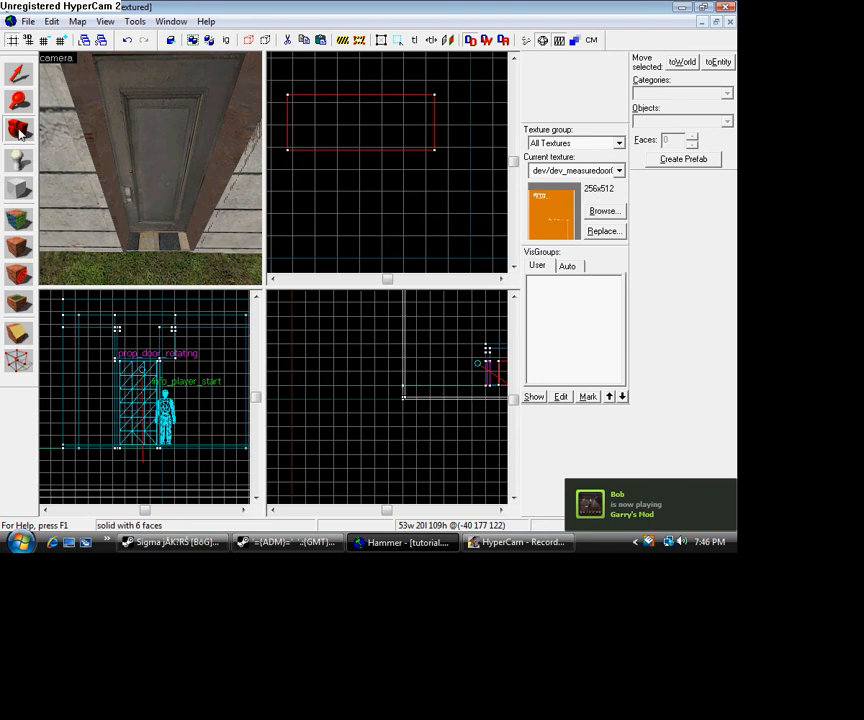
- Examine the building's checker-floored interior, its exterior walls and the orange door block standing outside
key(z)
key(w)
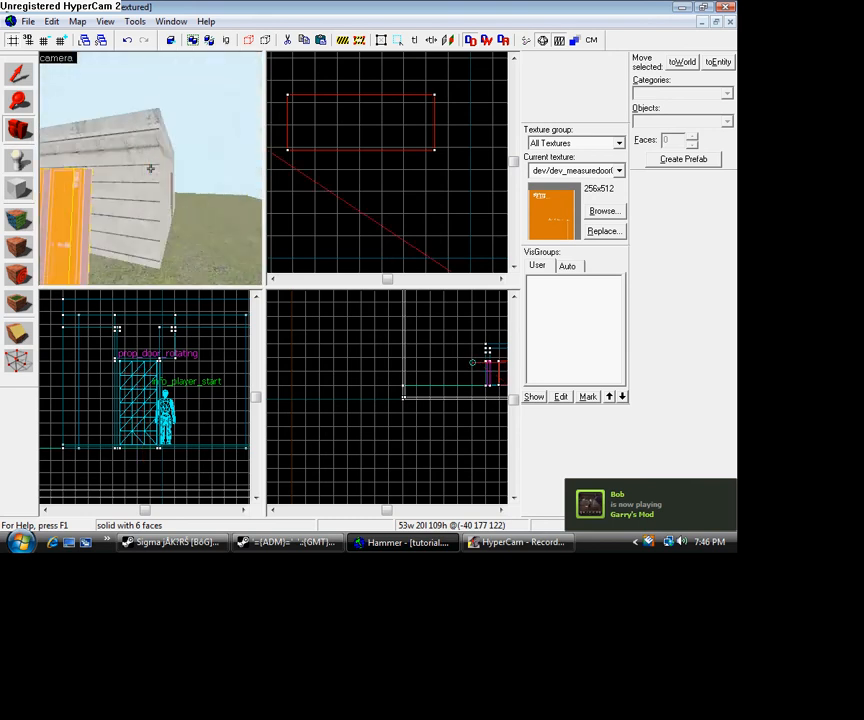
key(w)
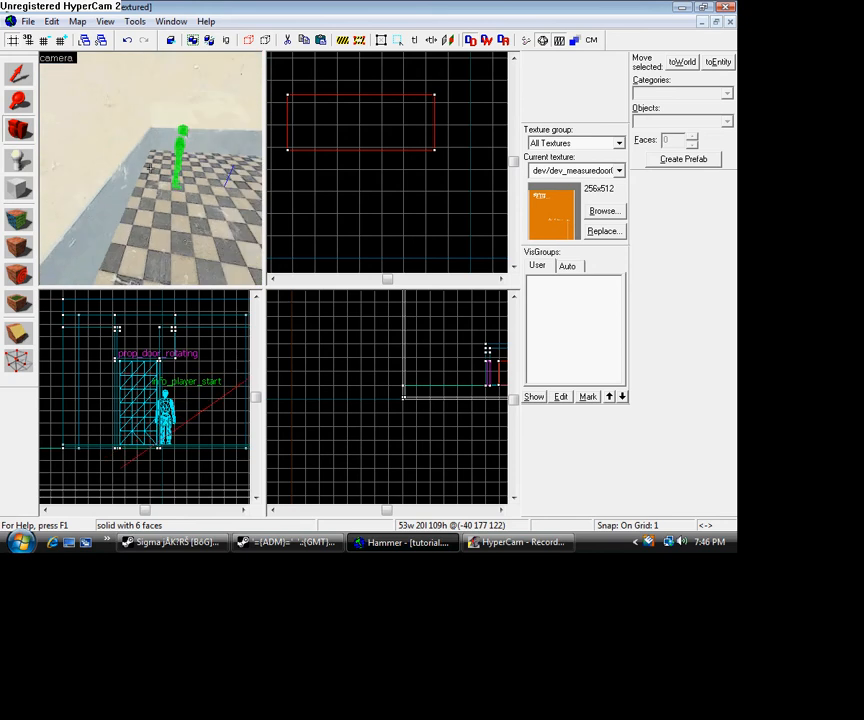
key(s)
key(z)
key(s)
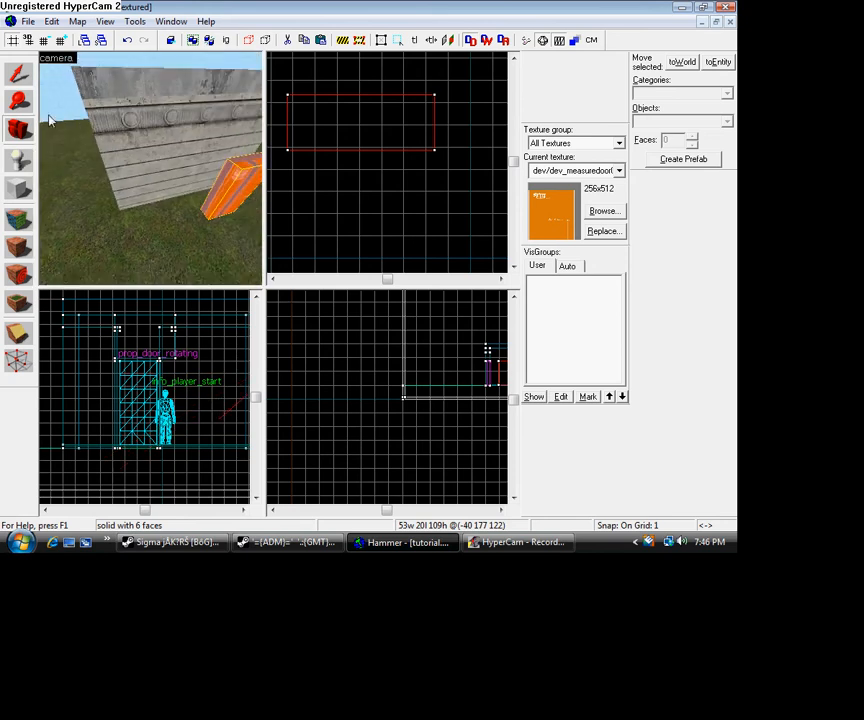
key(z)
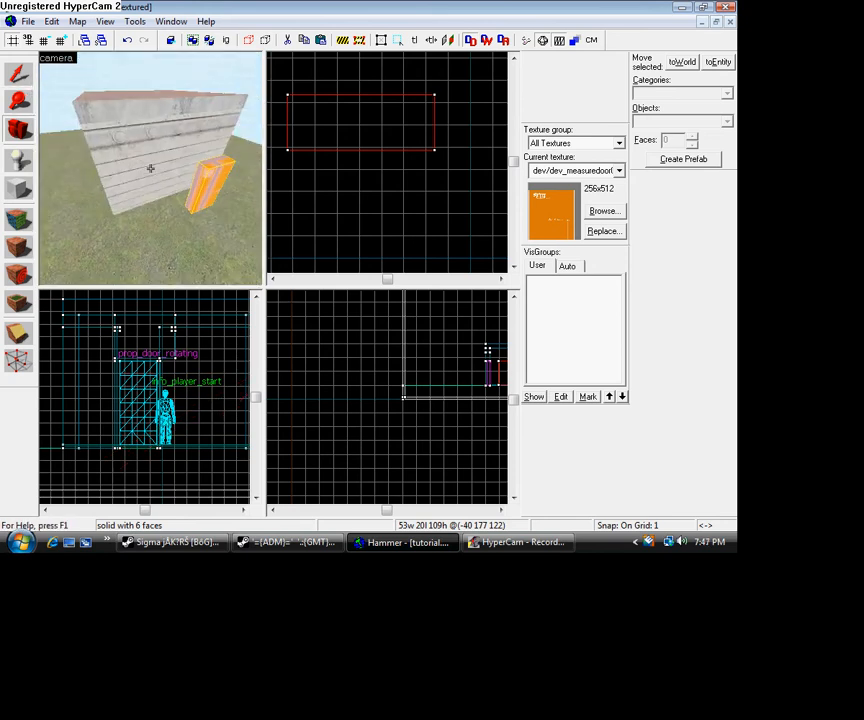
key(z)
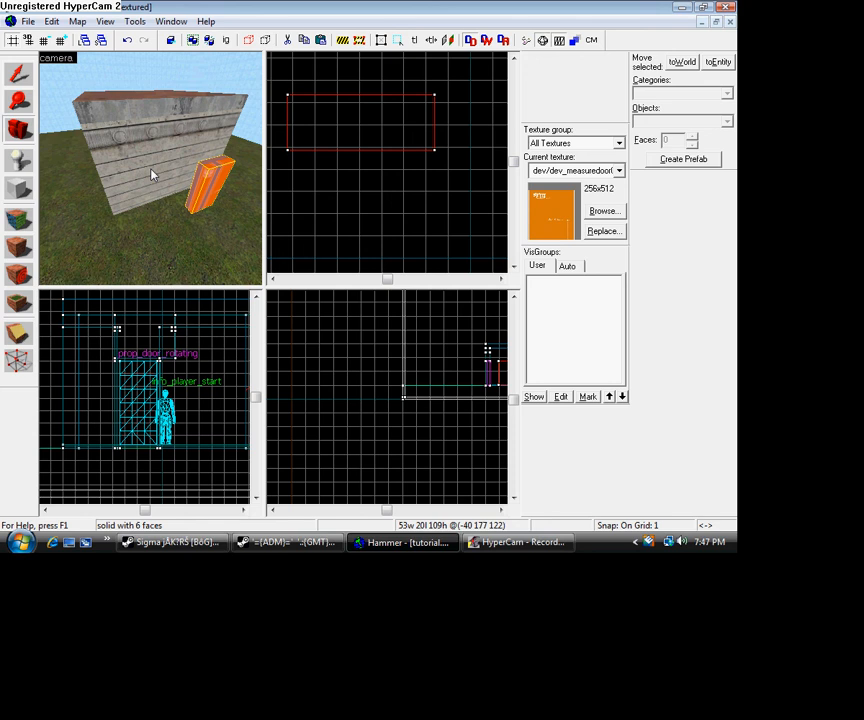
- Cycle the grid through coarse sizes up to a snap of 64, ending on a snap of 1
key(bracketright)
key(bracketright)
key(bracketright)
key(bracketright)
key(bracketright)
key(bracketright)
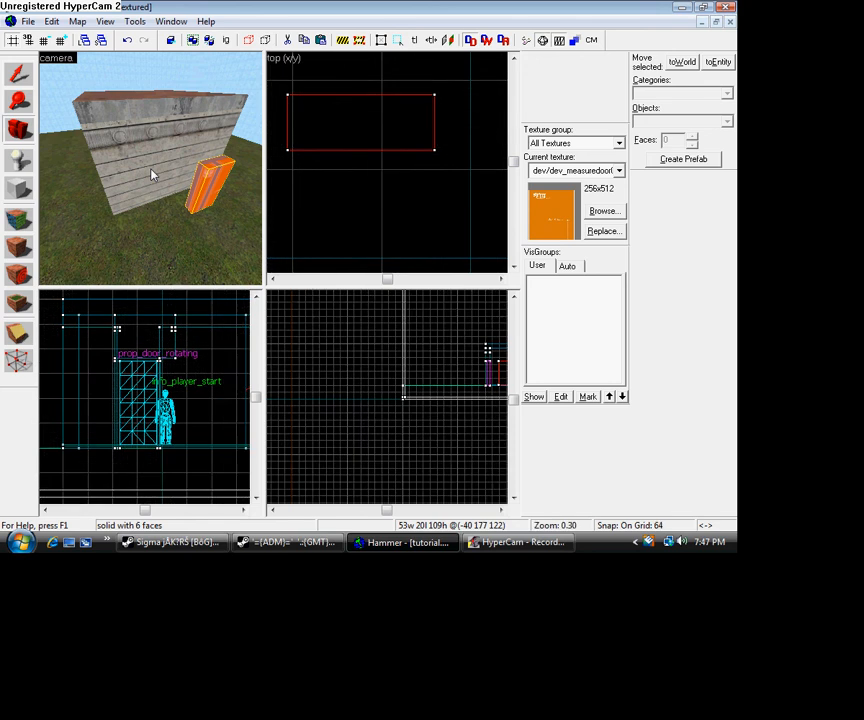
key(bracketleft)
key(bracketleft)
key(bracketleft)
key(bracketleft)
key(bracketleft)
key(bracketleft)
key(bracketright)
key(bracketright)
key(bracketright)
key(bracketright)
key(bracketright)
key(bracketright)
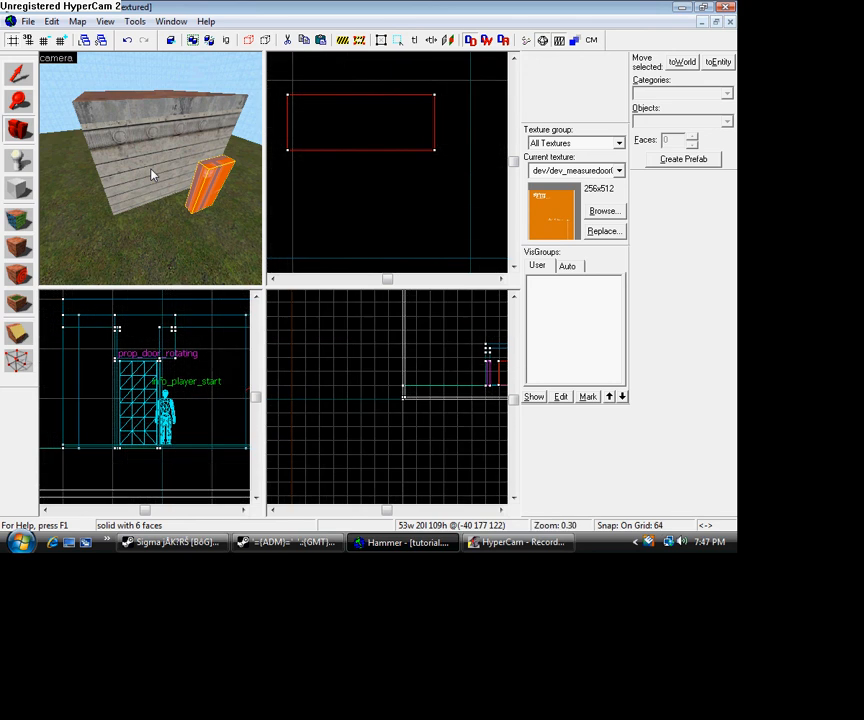
key(bracketleft)
key(bracketleft)
key(bracketleft)
key(bracketleft)
key(bracketright)
key(bracketleft)
key(bracketleft)
key(bracketleft)
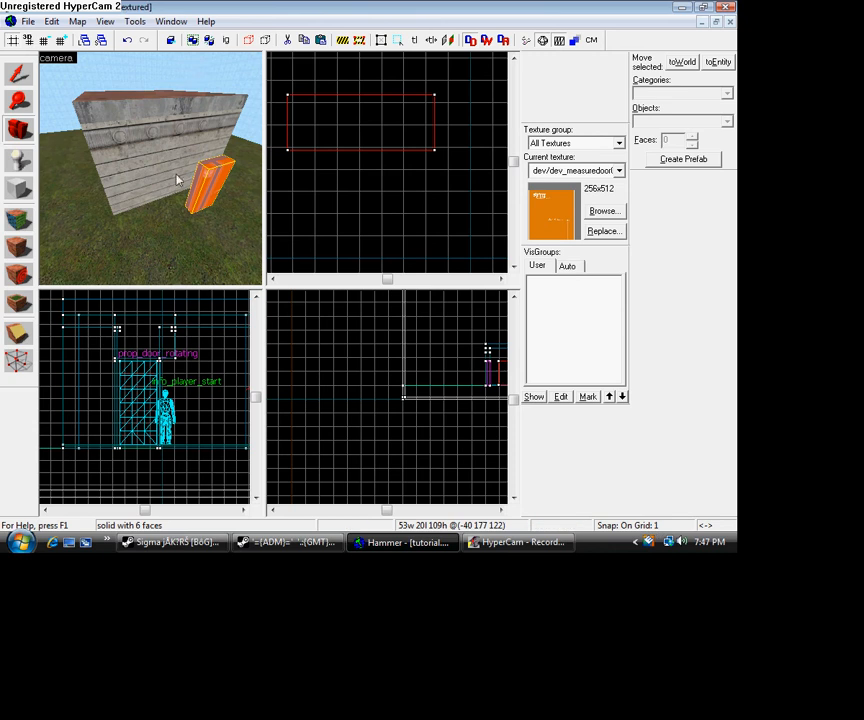
- Copy the building's 216-unit-wide wall outward beyond the orange door block and delete the copy
click(17, 75)
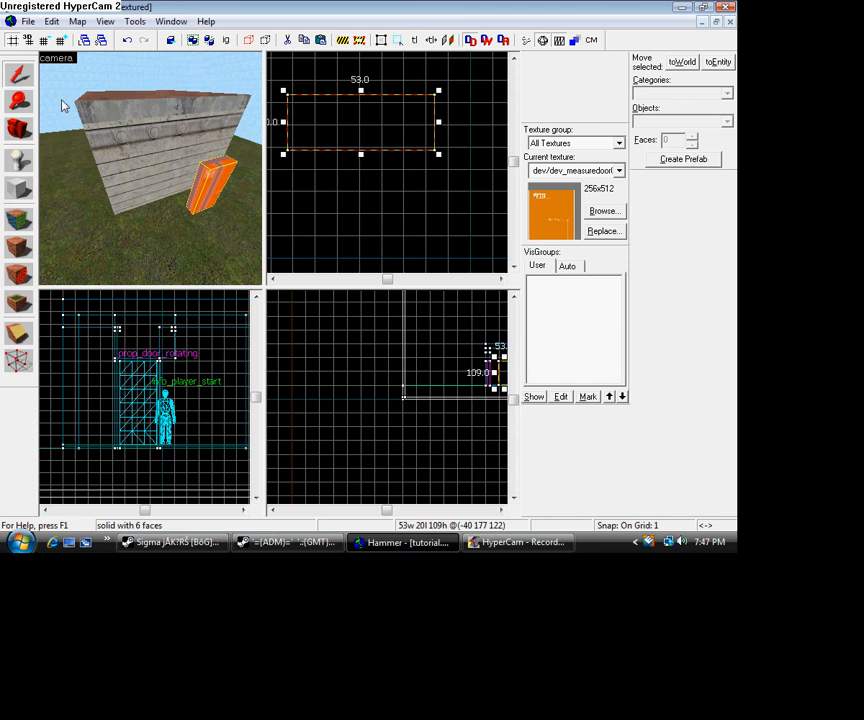
click(138, 173)
scroll(183, 205, down, 3)
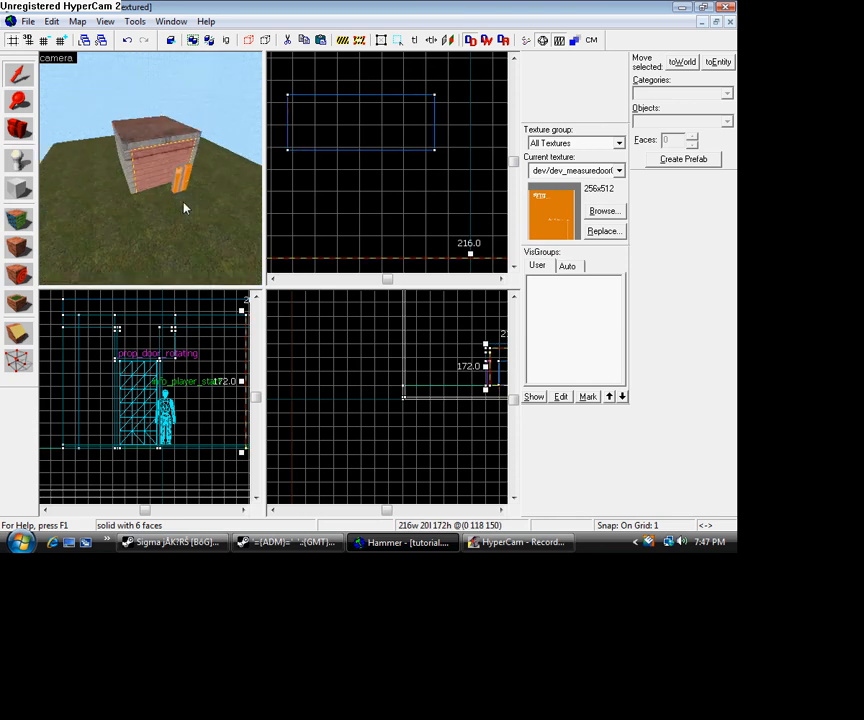
click(515, 267)
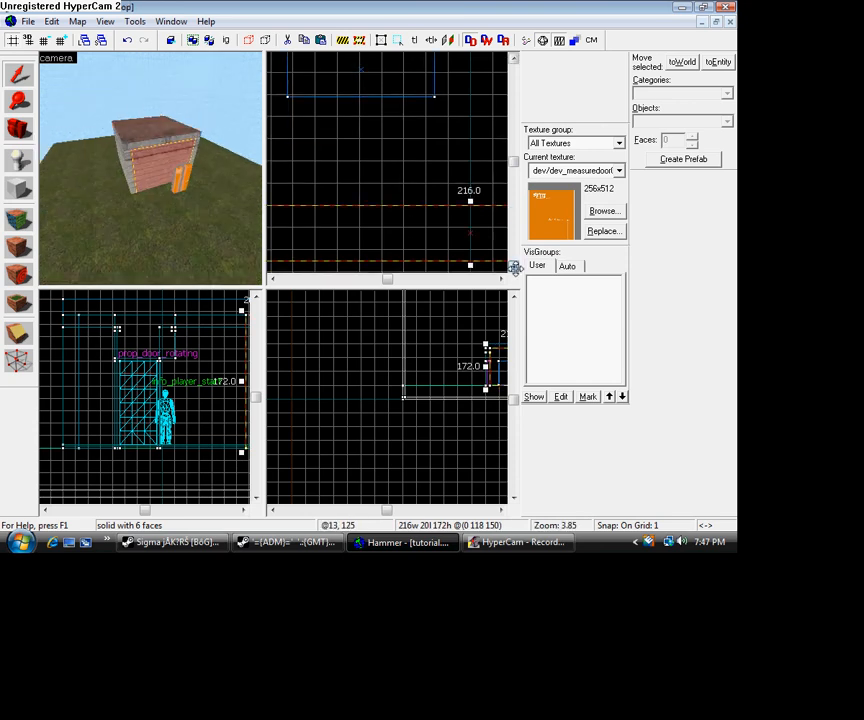
click(515, 267)
scroll(431, 228, down, 3)
scroll(431, 229, down, 1)
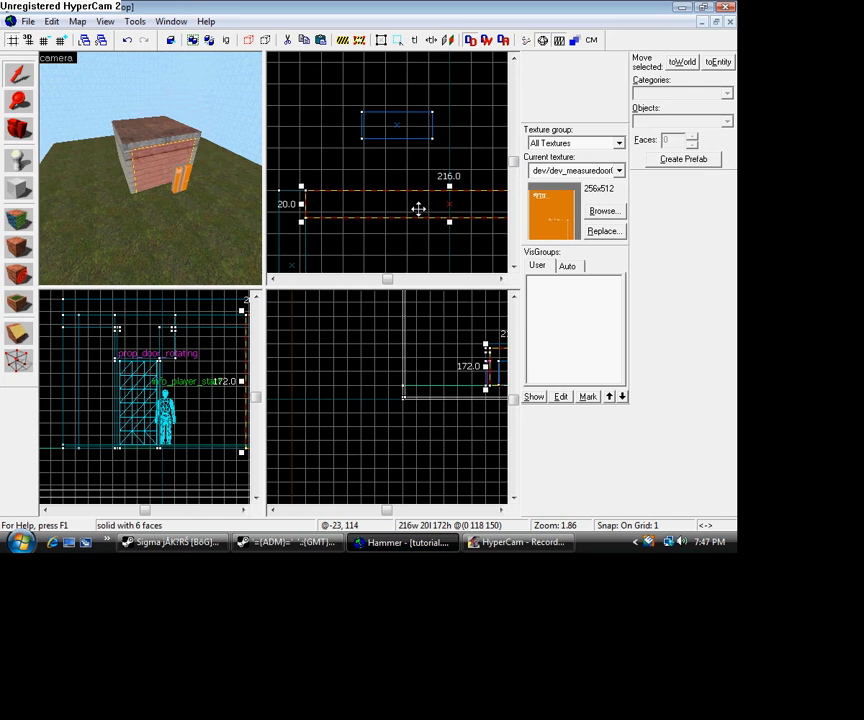
drag(418, 208, 400, 79)
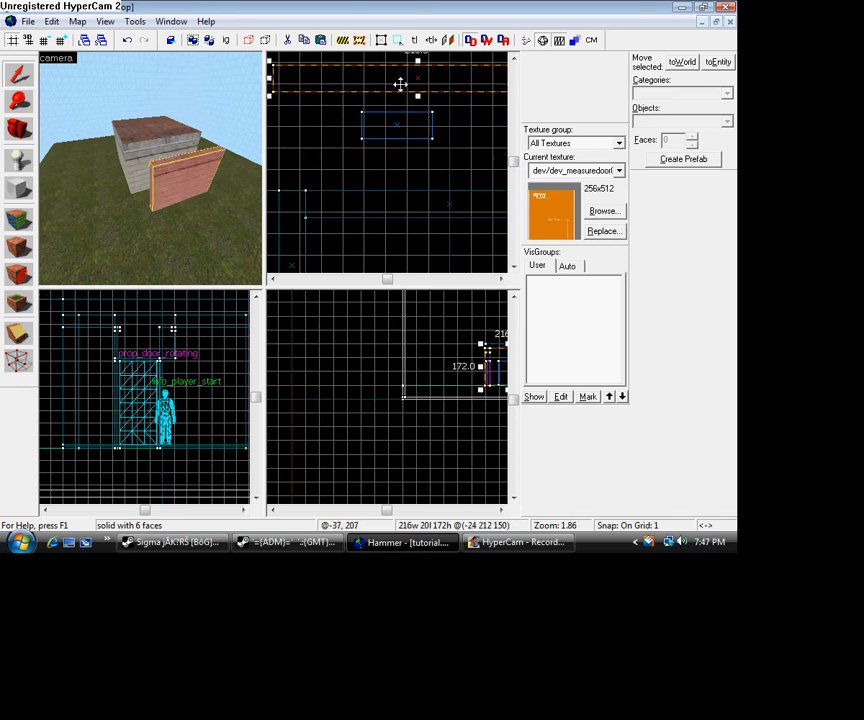
key(Delete)
- Apply the dev/dev_measuredoor01 texture to all faces of the free-standing door block
click(28, 126)
drag(150, 168, 150, 168)
scroll(198, 190, down, 2)
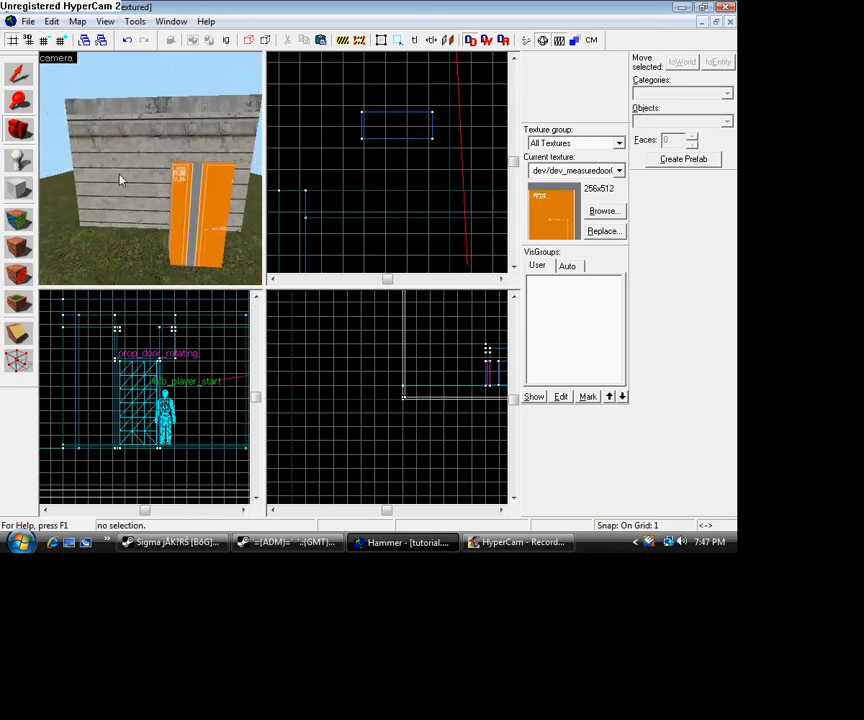
click(17, 74)
click(152, 215)
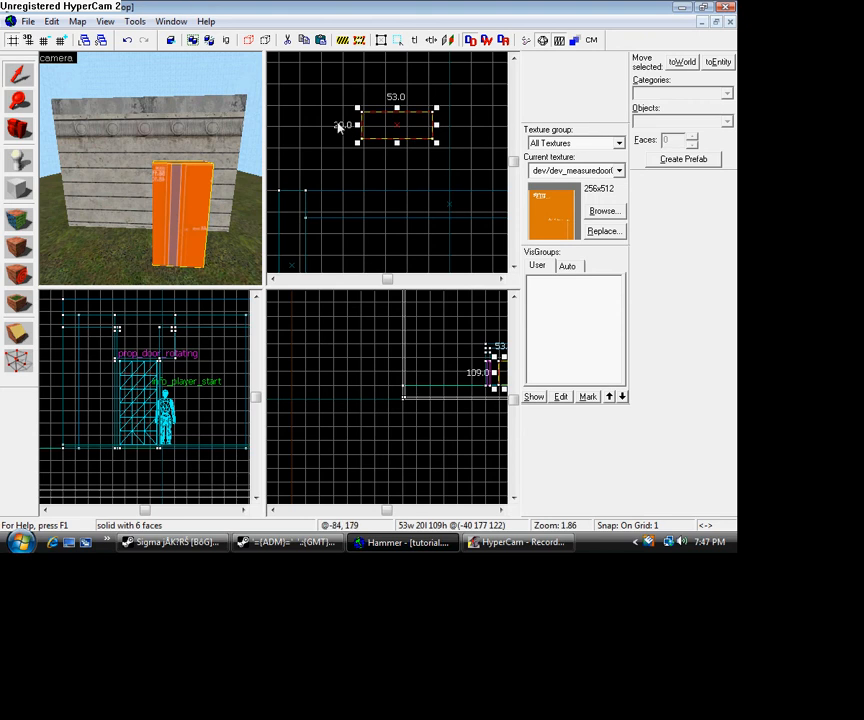
scroll(413, 151, down, 1)
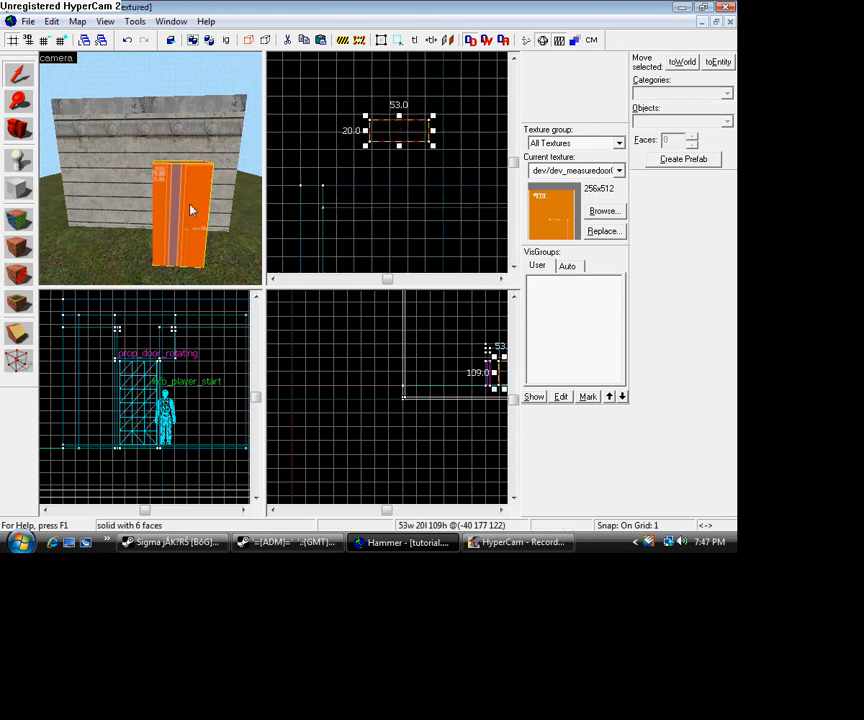
click(18, 222)
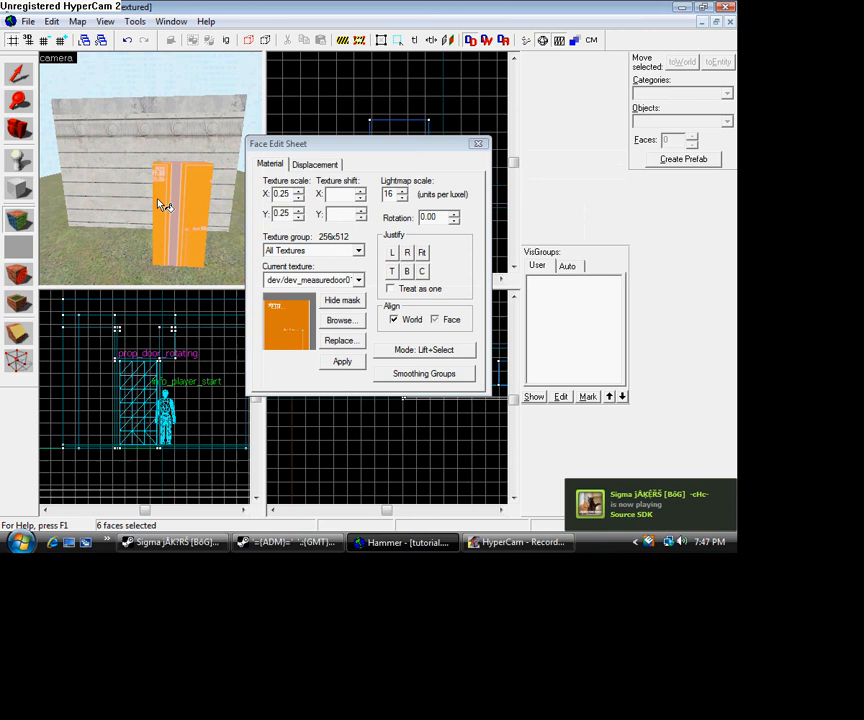
click(17, 76)
click(176, 213)
click(18, 222)
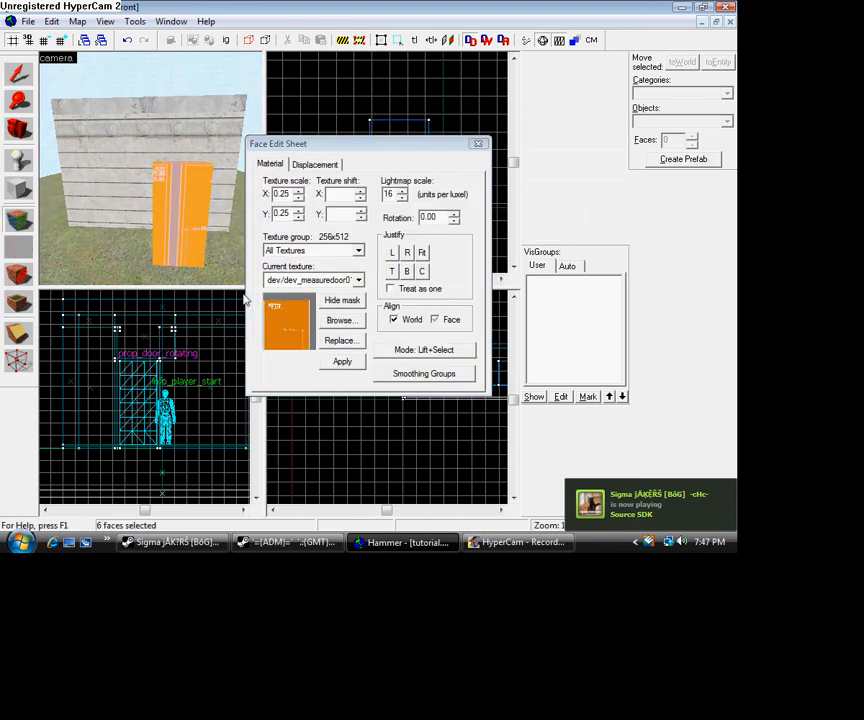
click(337, 322)
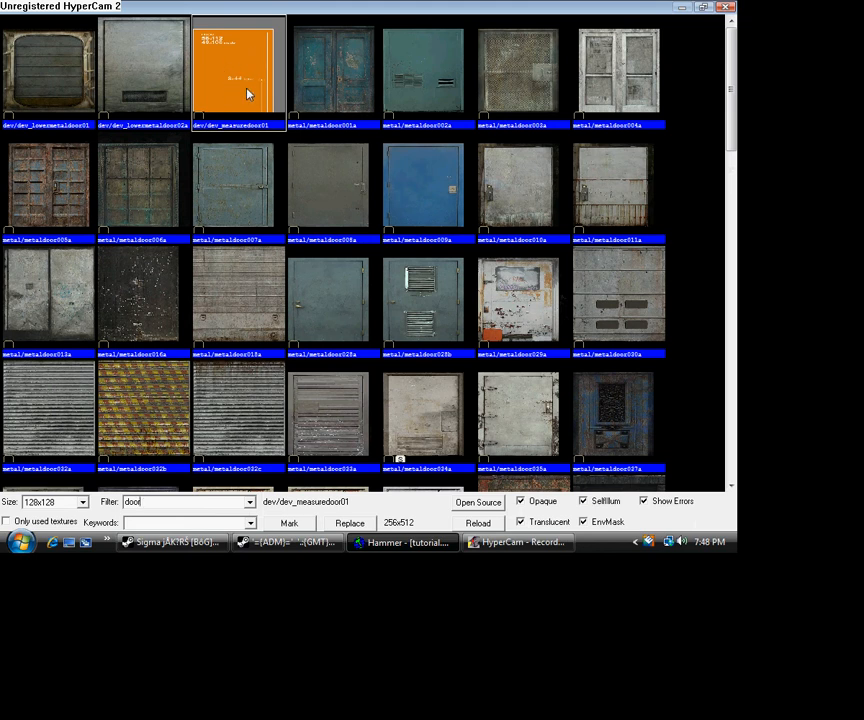
double_click(249, 95)
click(341, 364)
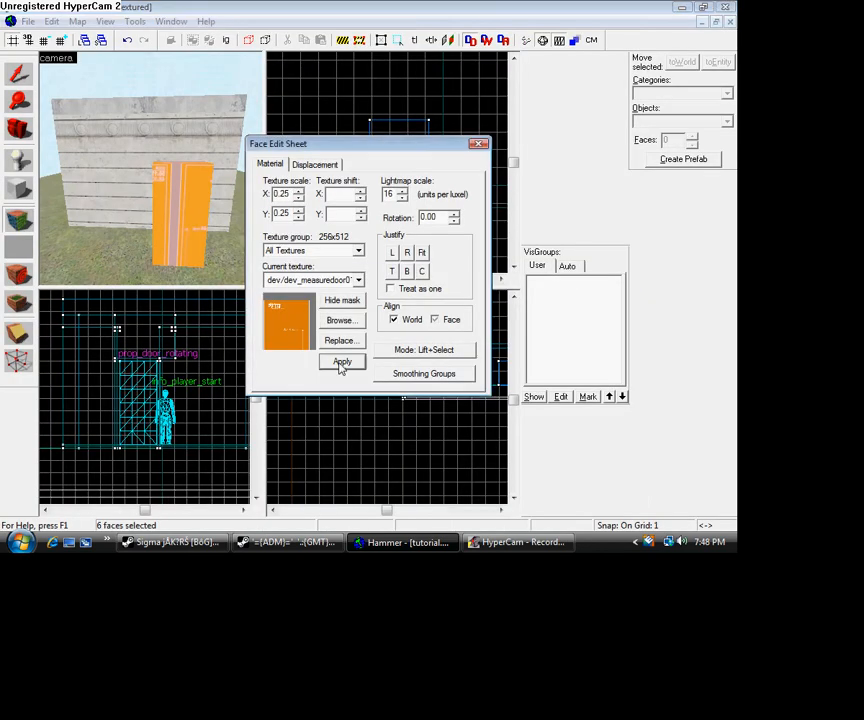
- Justify the texture on the door block's faces to the bottom and left
click(407, 272)
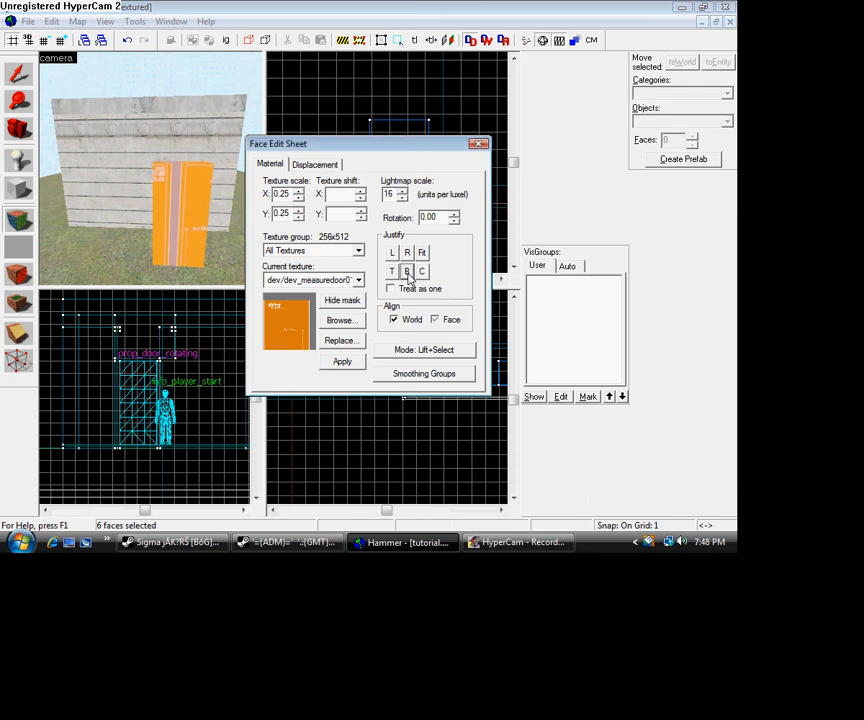
click(393, 254)
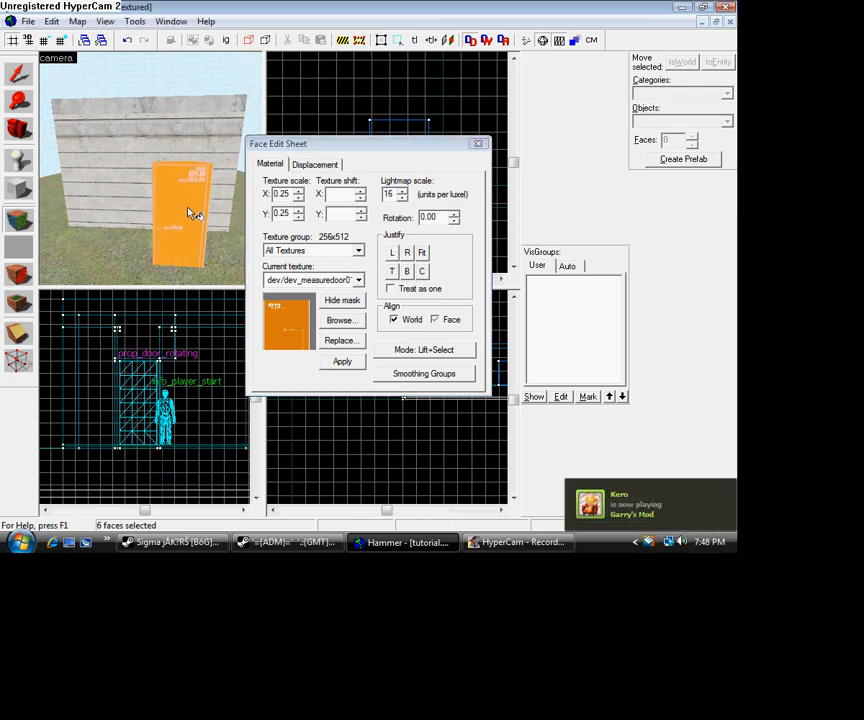
click(18, 74)
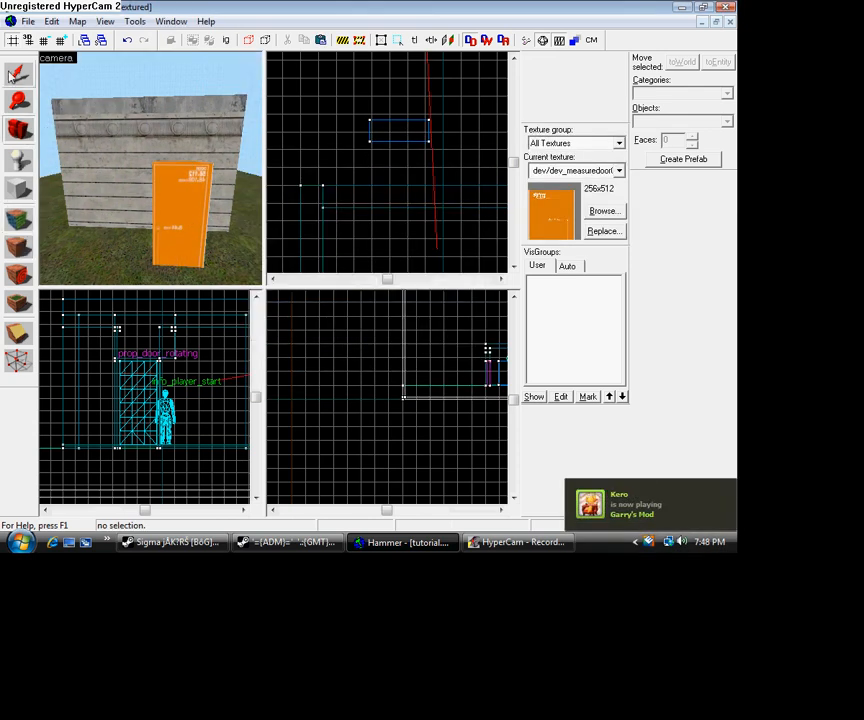
- Widen the door block to about 56 units
click(182, 218)
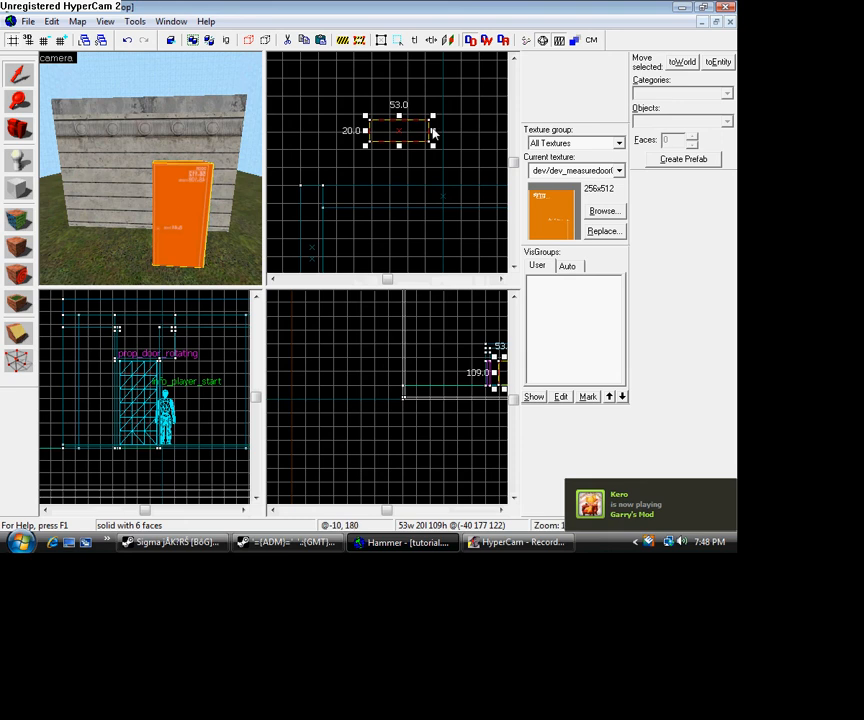
drag(433, 130, 437, 130)
scroll(437, 130, up, 6)
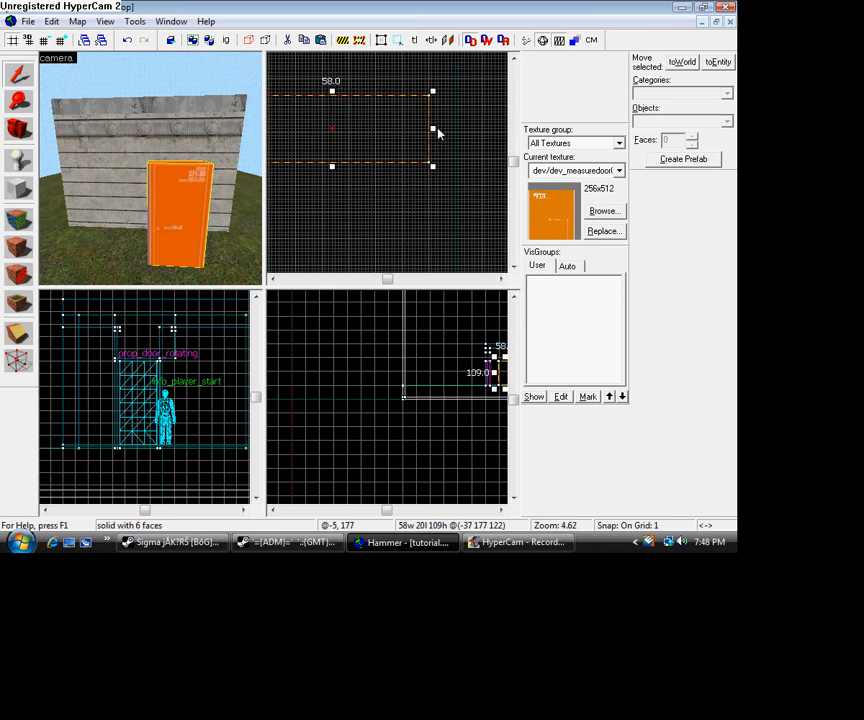
drag(437, 130, 426, 130)
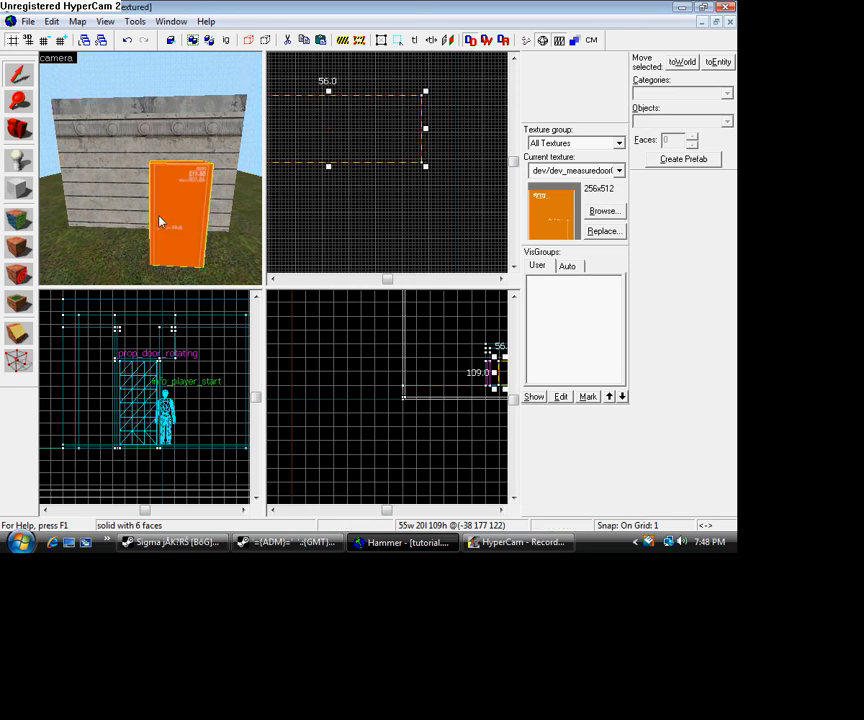
- Raise the upper edge of the door block so it is about 111.5 units tall
scroll(162, 220, down, 5)
scroll(166, 218, up, 3)
scroll(108, 386, up, 3)
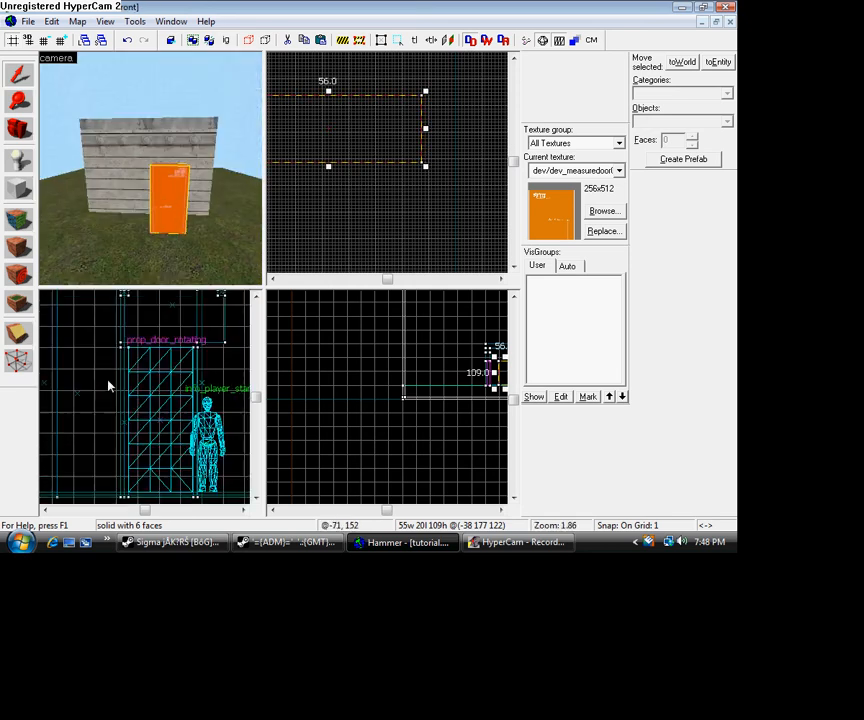
scroll(108, 386, down, 6)
scroll(184, 366, up, 4)
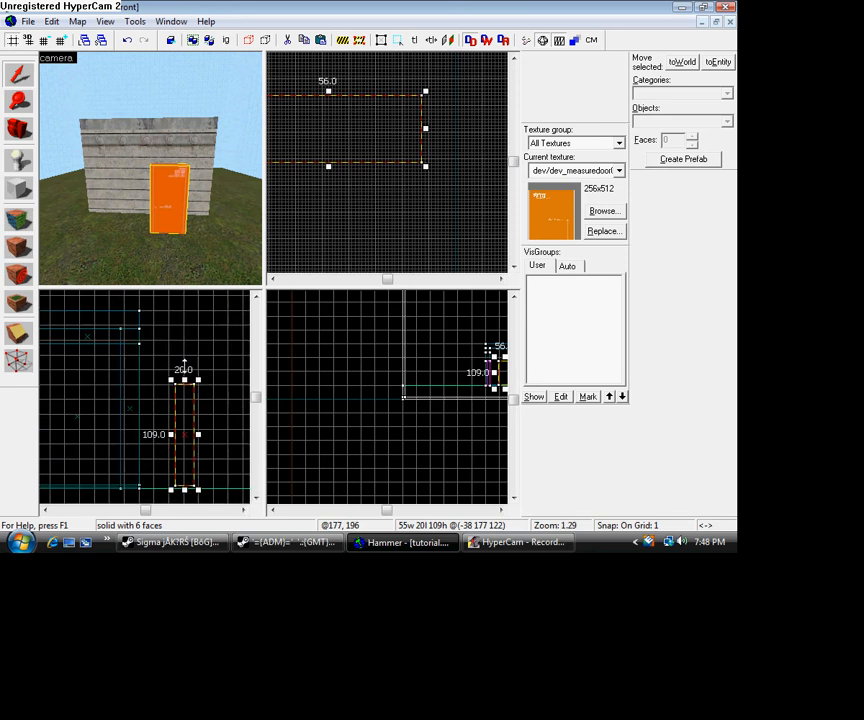
scroll(184, 366, up, 7)
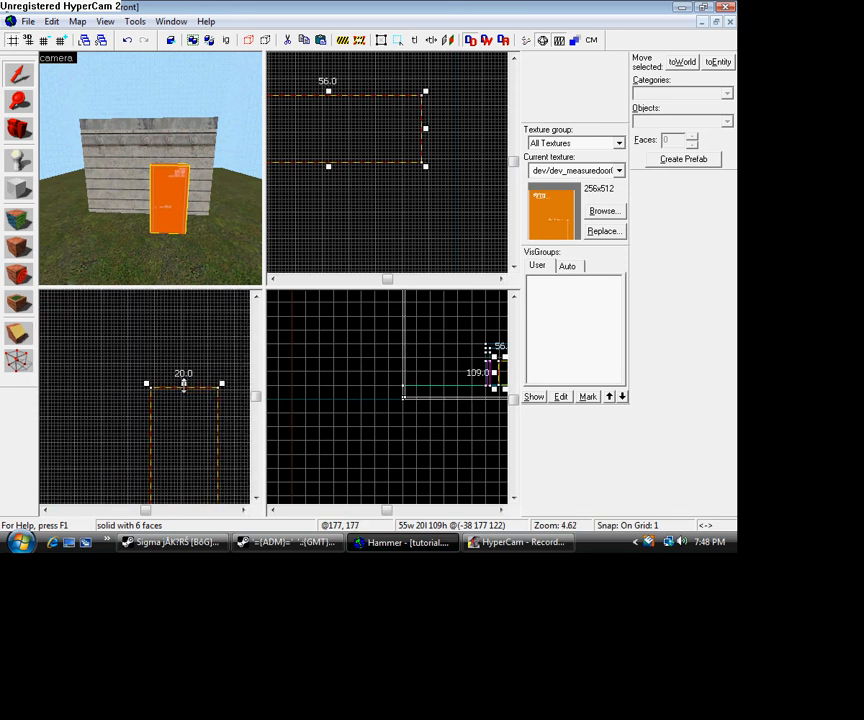
drag(184, 384, 184, 381)
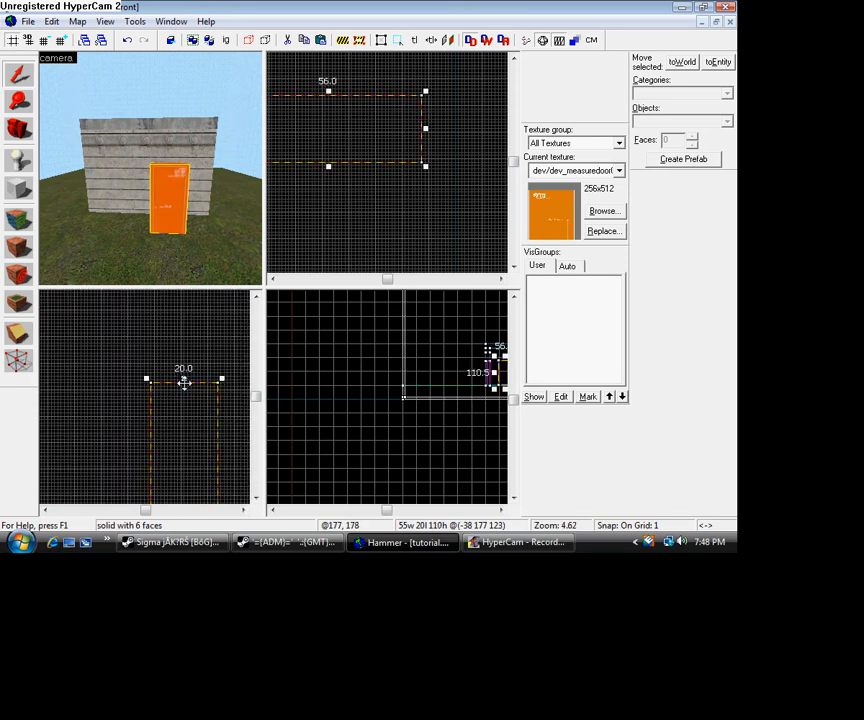
click(184, 383)
click(175, 386)
click(183, 386)
drag(184, 378, 184, 377)
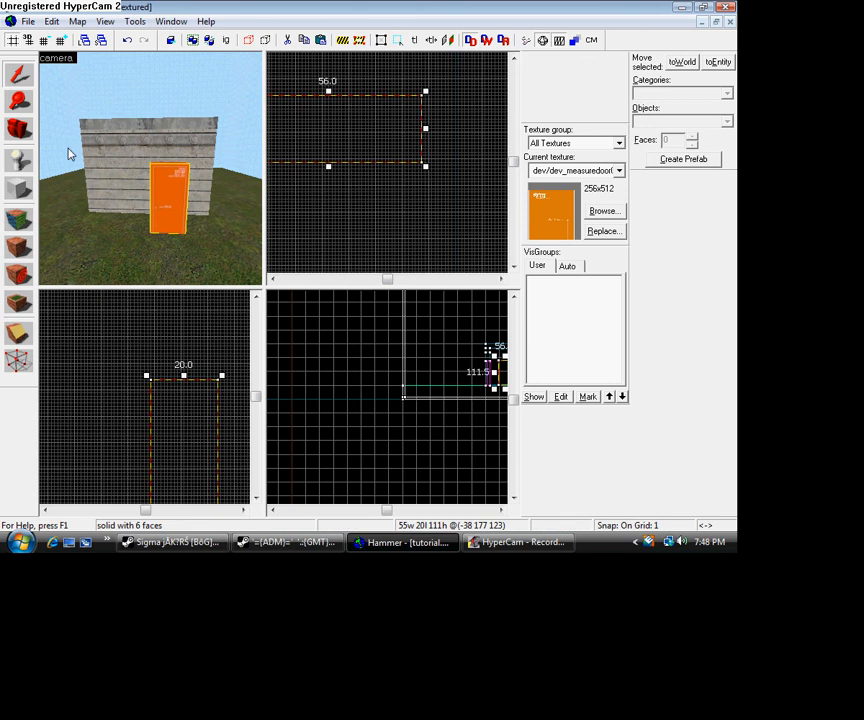
- Move the door block into the building's wall so it fills the wall's 20-unit thickness
click(26, 134)
drag(150, 168, 150, 168)
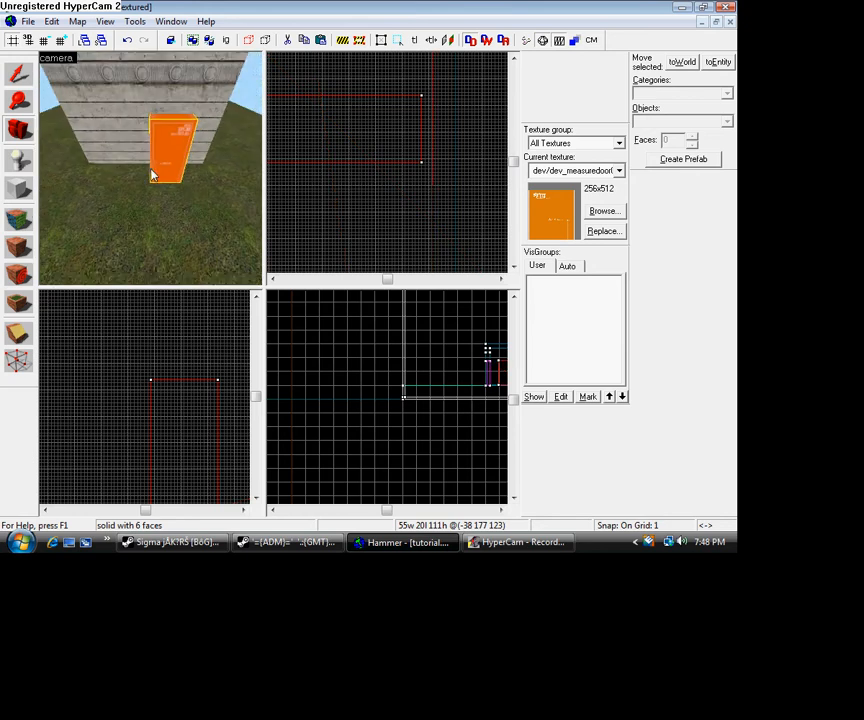
click(24, 75)
key(d)
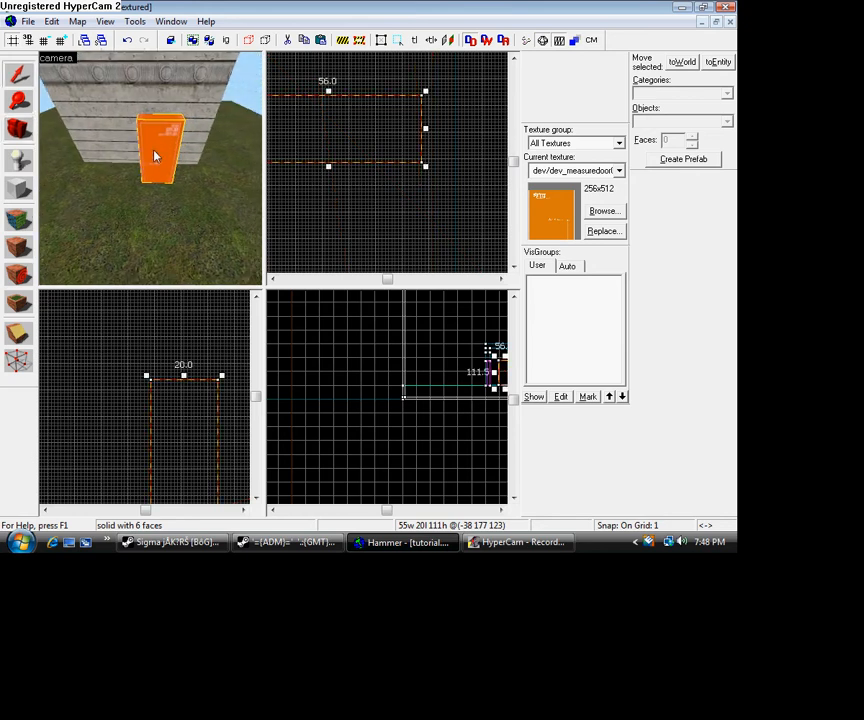
key(w)
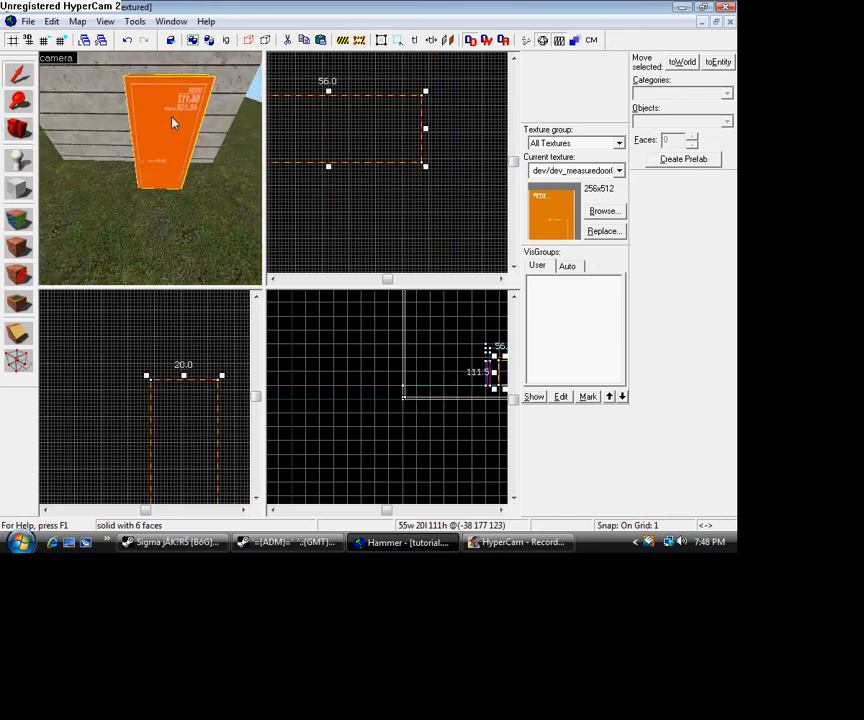
scroll(316, 168, down, 2)
drag(316, 156, 328, 212)
scroll(328, 212, up, 5)
scroll(328, 212, down, 2)
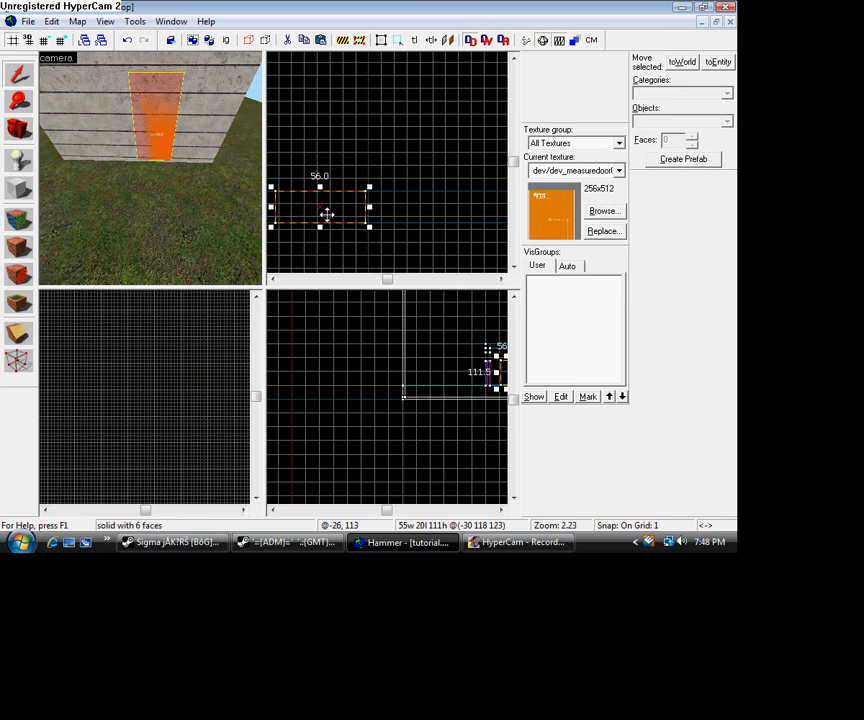
- Justify the texture on all faces of the door block to the left
scroll(327, 215, up, 3)
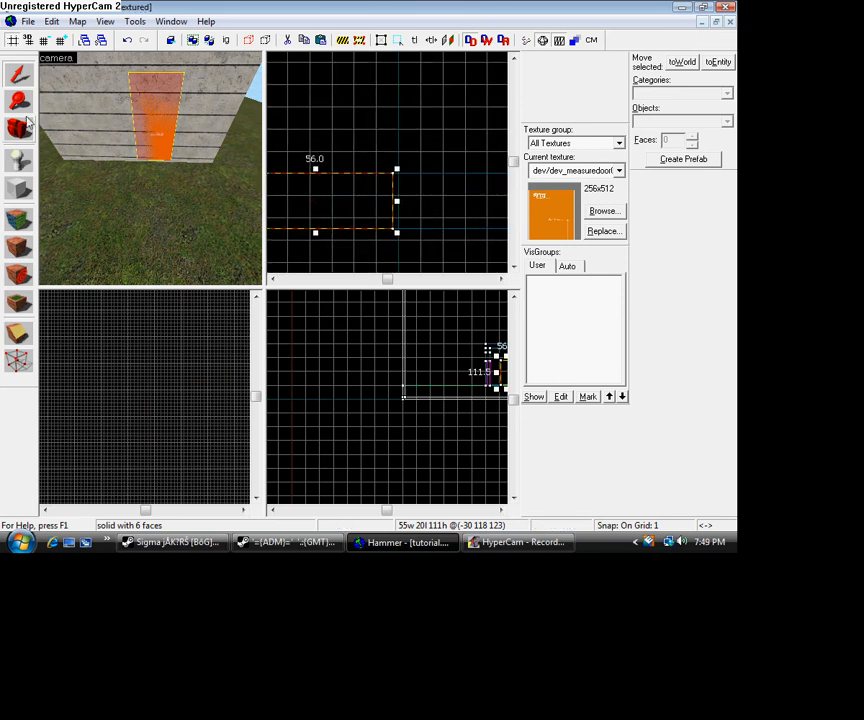
click(27, 136)
drag(150, 166, 150, 168)
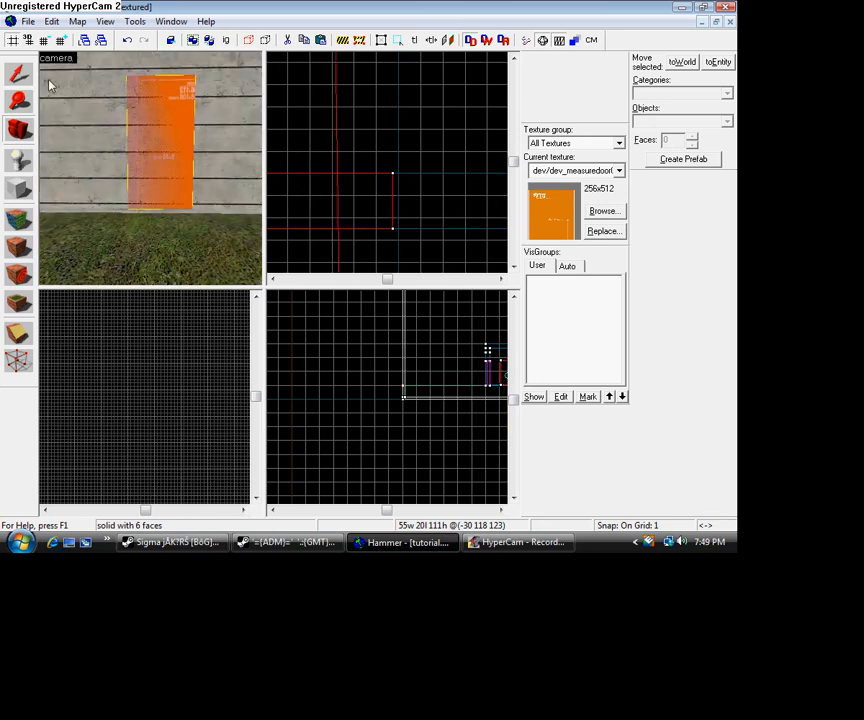
click(18, 75)
click(169, 146)
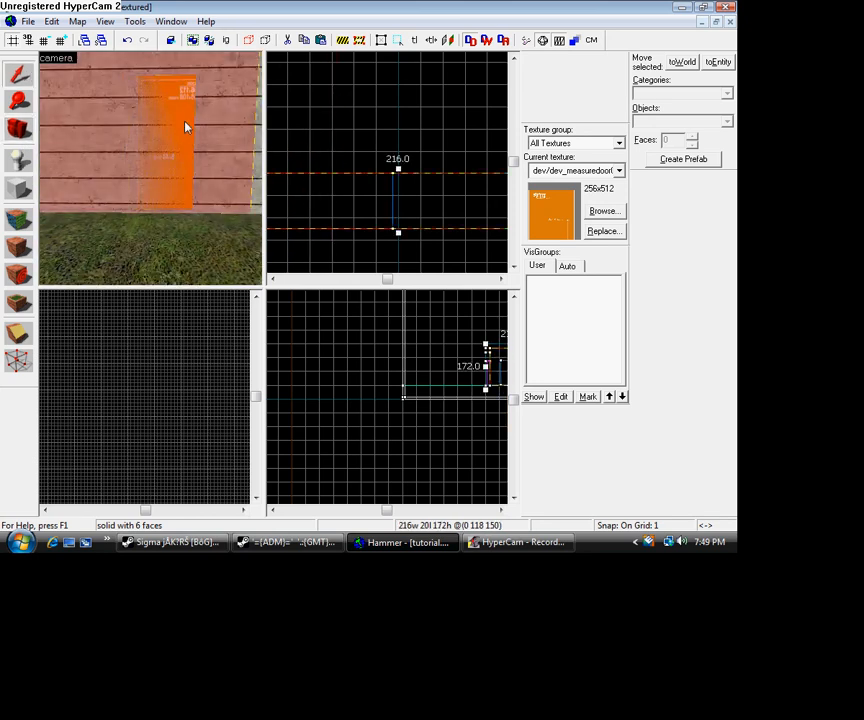
click(170, 187)
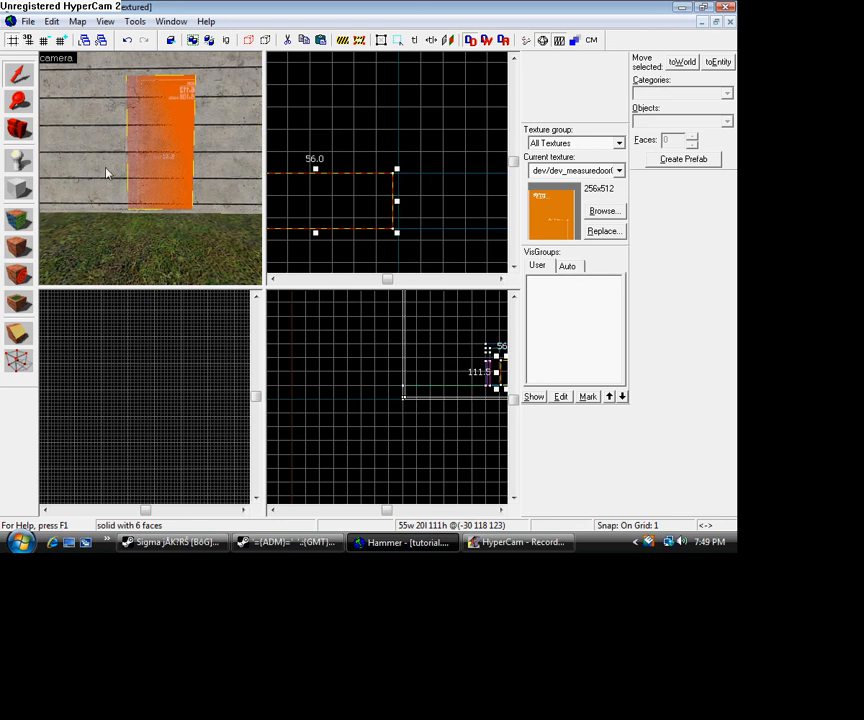
click(19, 218)
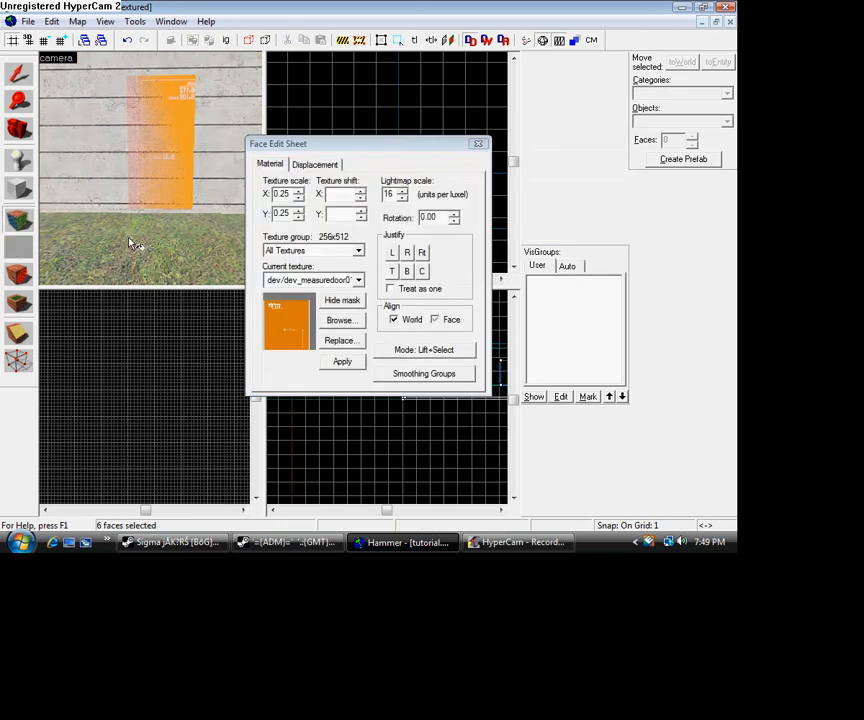
click(391, 253)
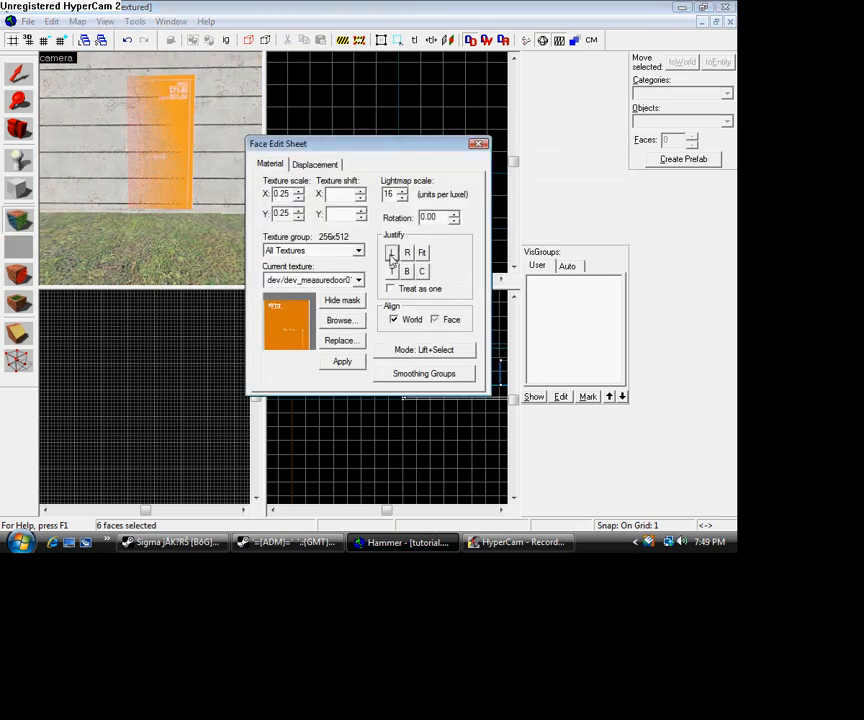
click(18, 128)
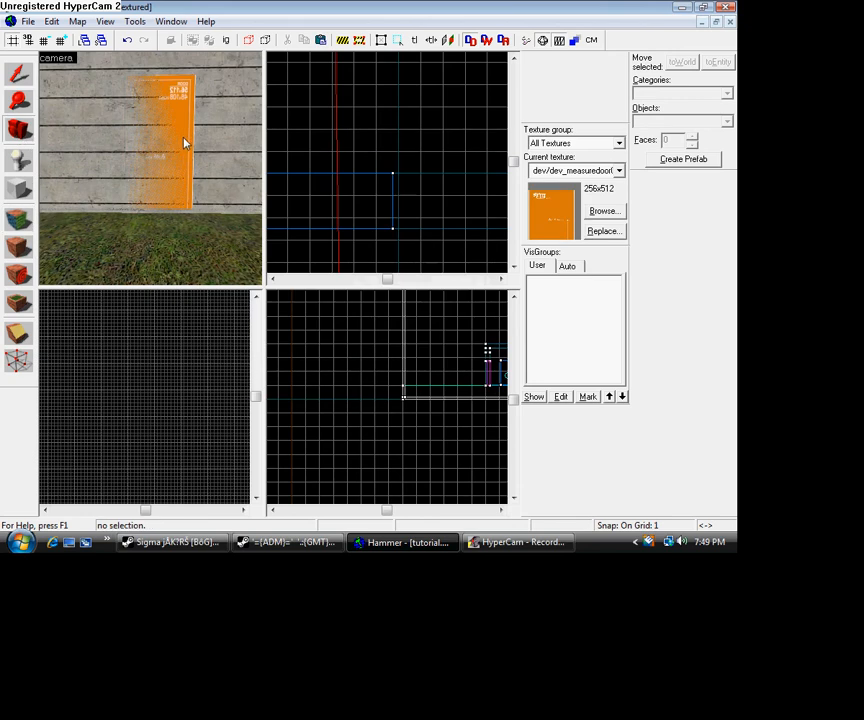
- Shift the door block slightly down within the building's wall and inspect its textured face up close
key(shift+s)
click(184, 135)
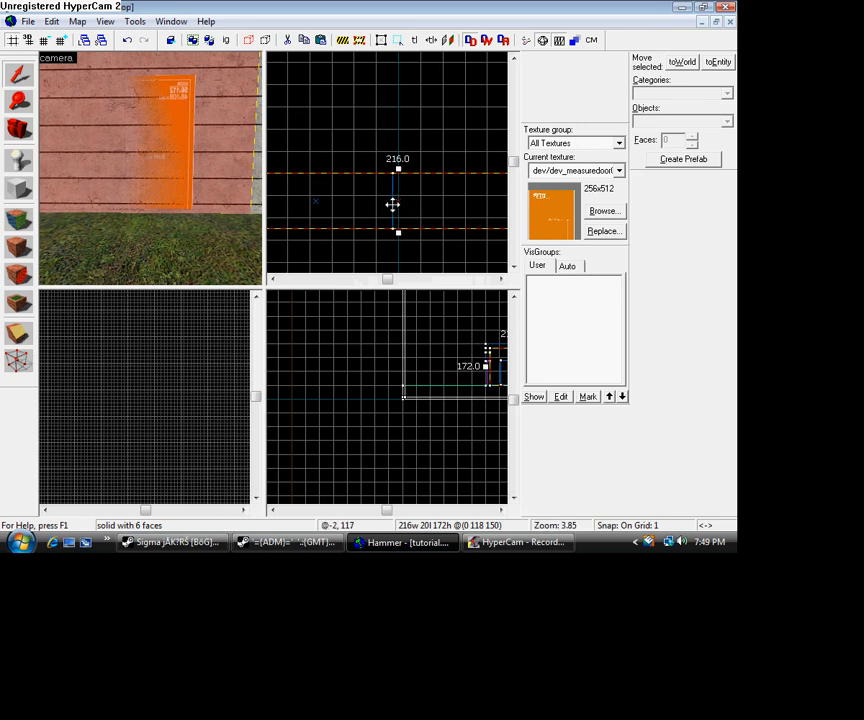
click(188, 126)
scroll(148, 393, up, 5)
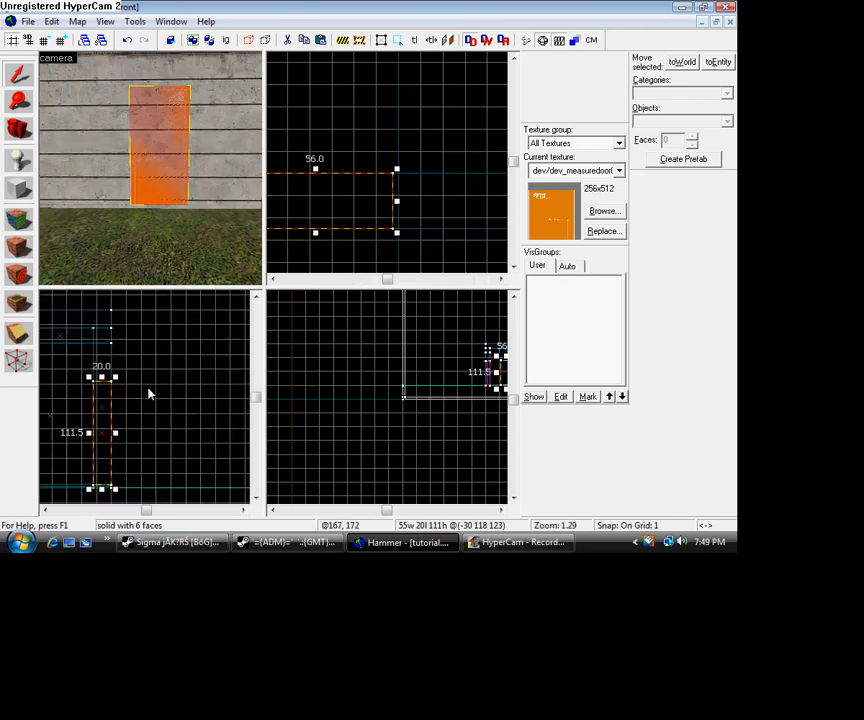
mouse_move(96, 447)
mouse_down()
mouse_move(96, 455)
mouse_move(106, 451)
mouse_up()
scroll(100, 452, up, 5)
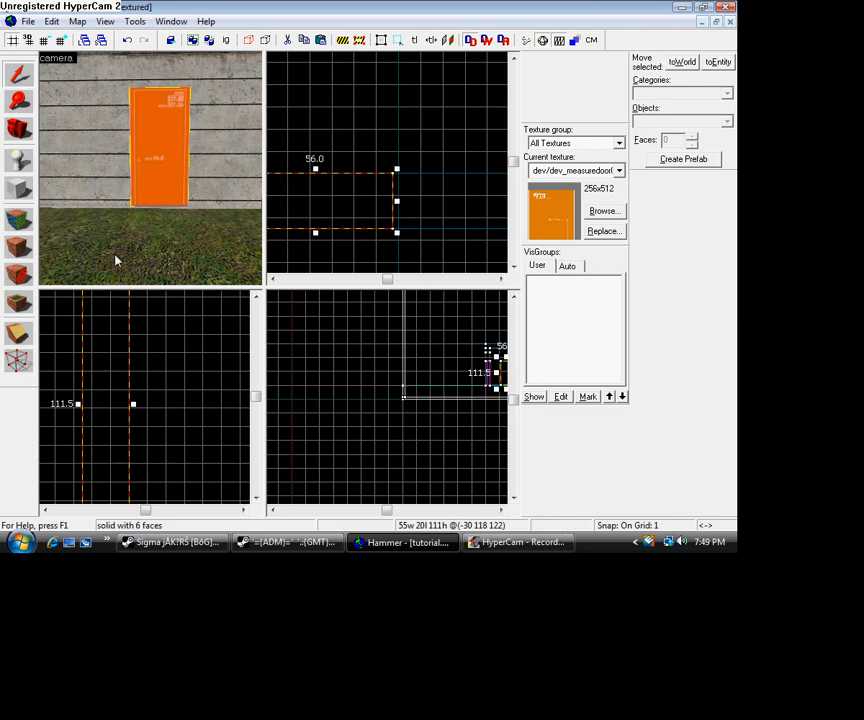
click(25, 130)
drag(148, 165, 151, 168)
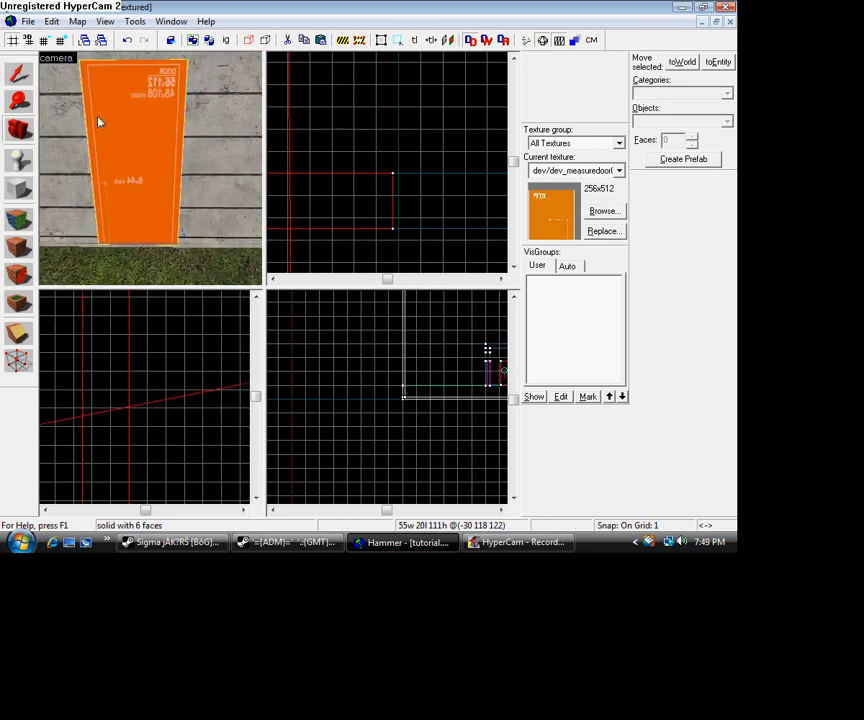
key(s)
click(25, 77)
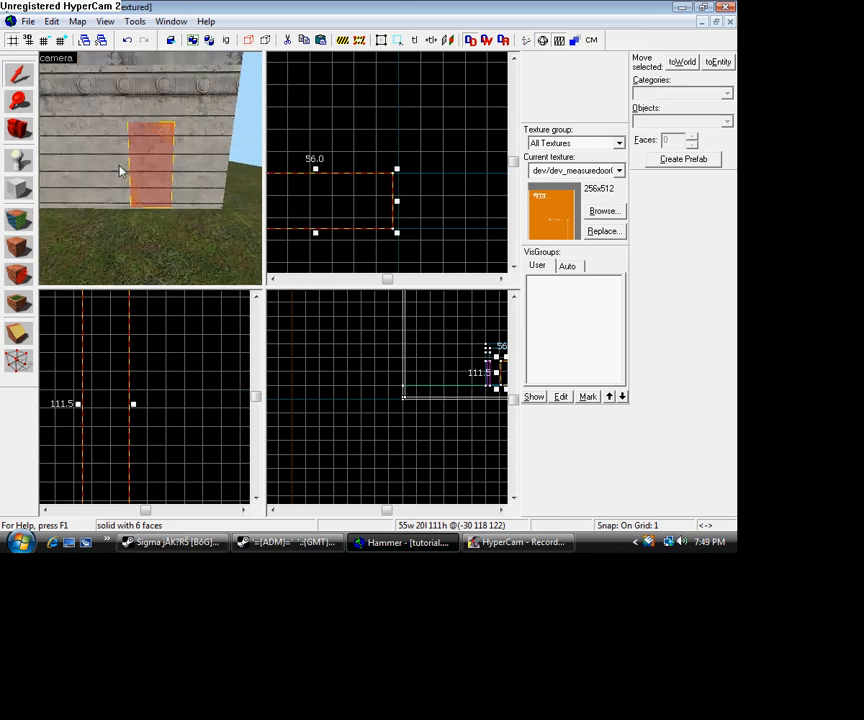
click(119, 168)
scroll(154, 437, down, 4)
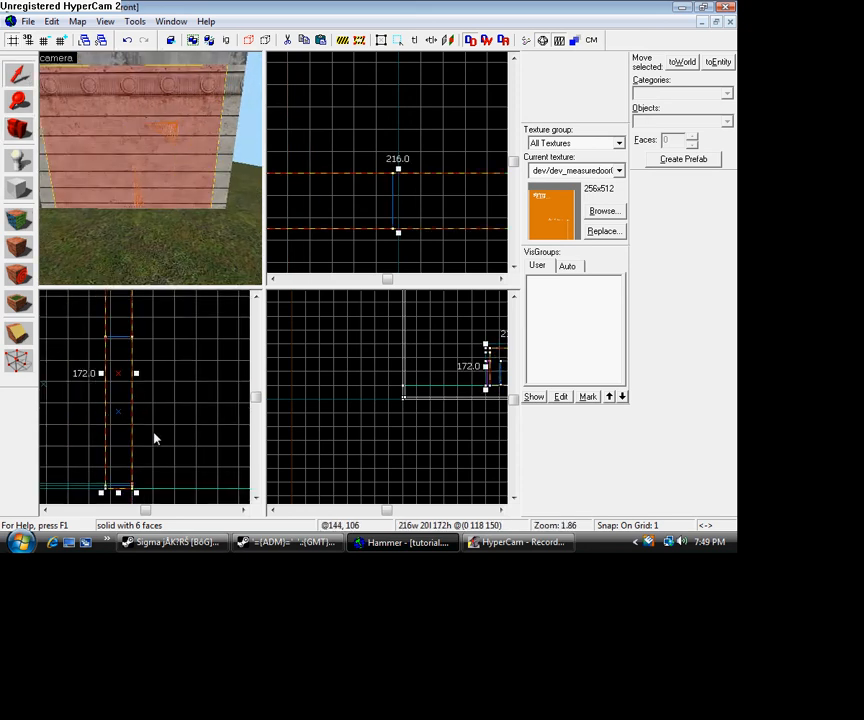
scroll(441, 216, down, 4)
scroll(447, 486, down, 10)
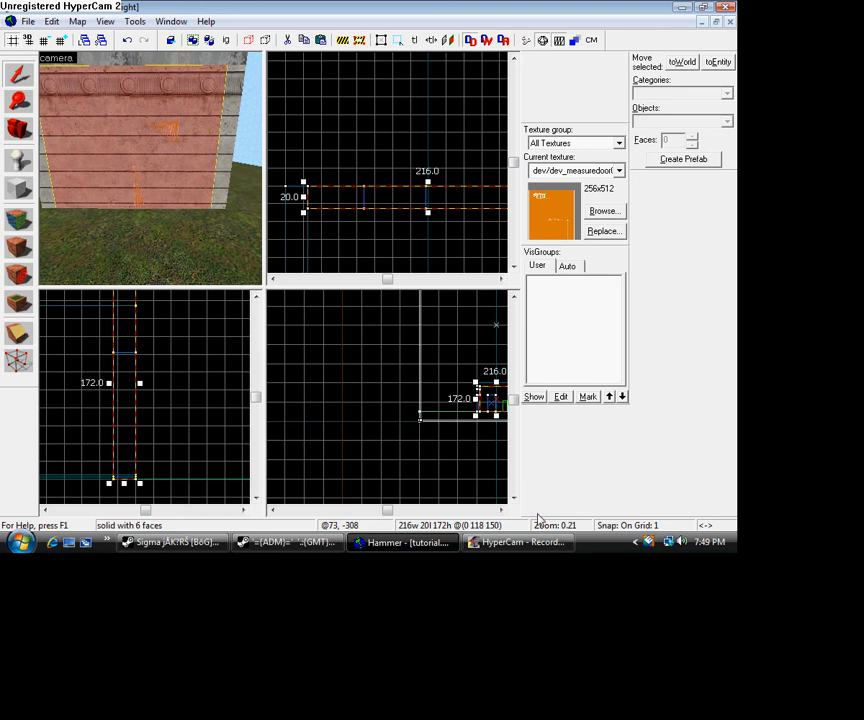
click(501, 511)
scroll(338, 447, up, 9)
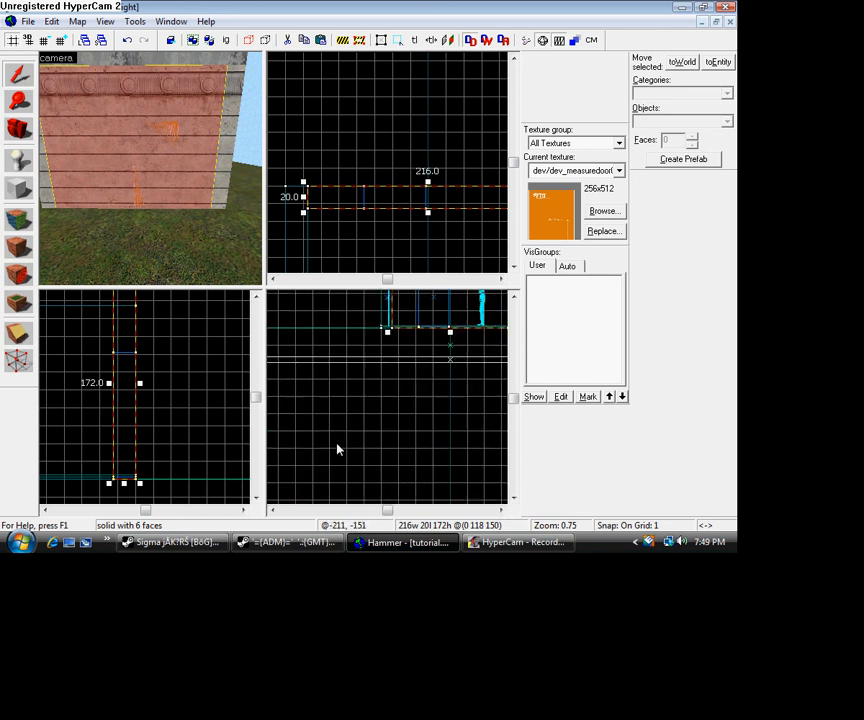
click(515, 300)
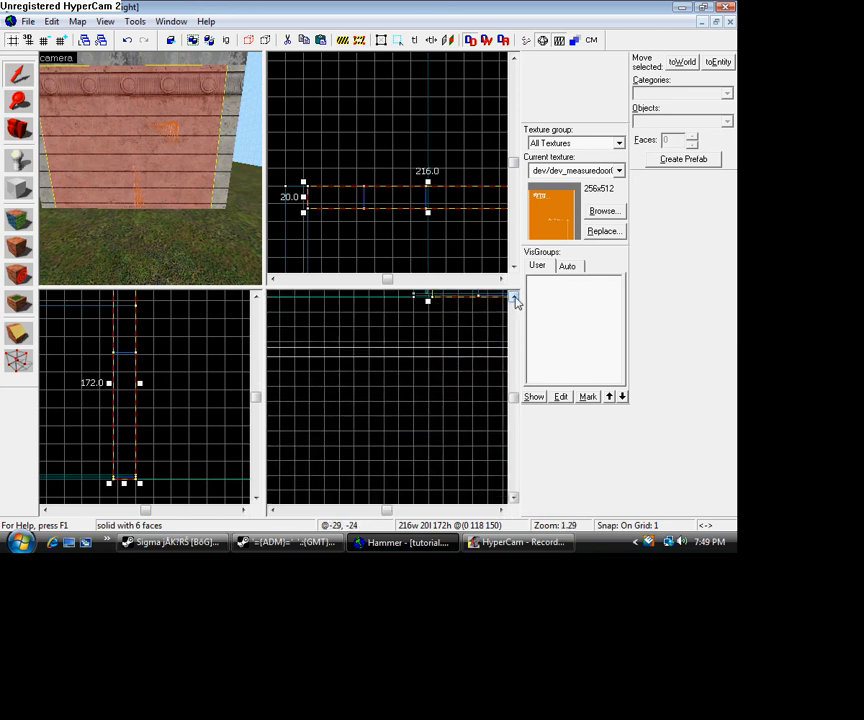
click(501, 511)
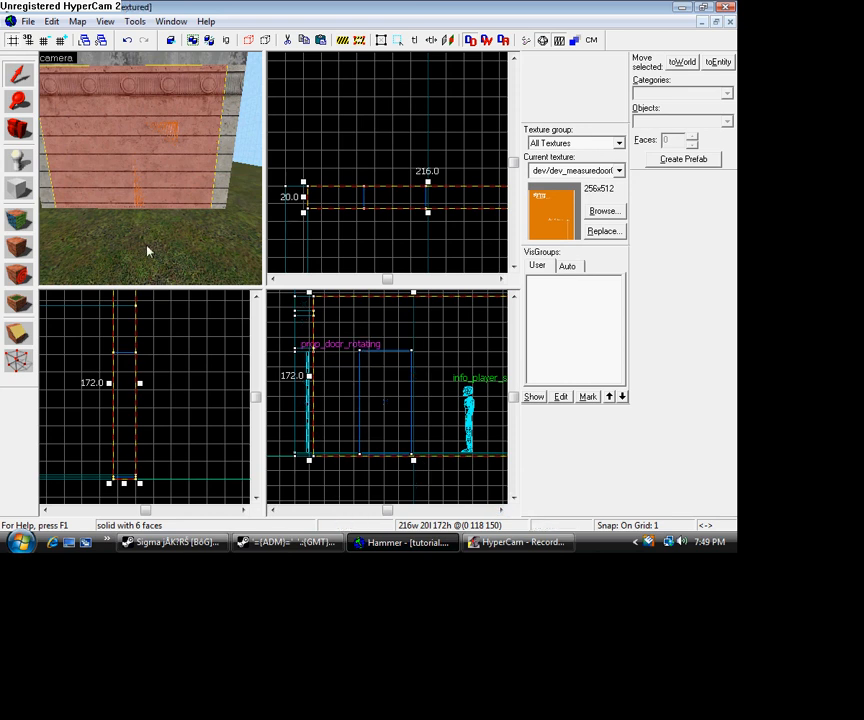
click(18, 333)
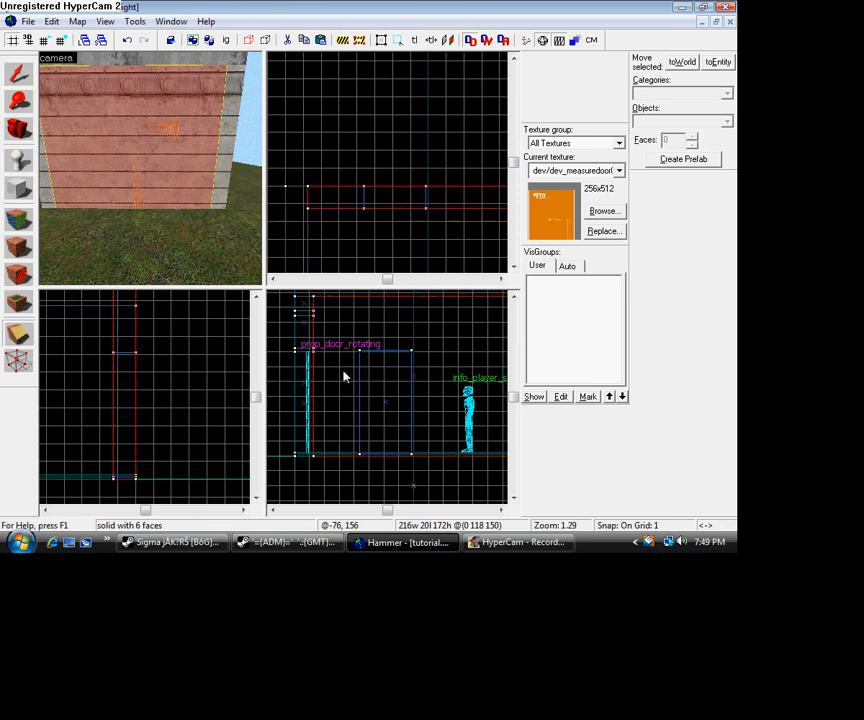
scroll(360, 376, up, 6)
click(513, 298)
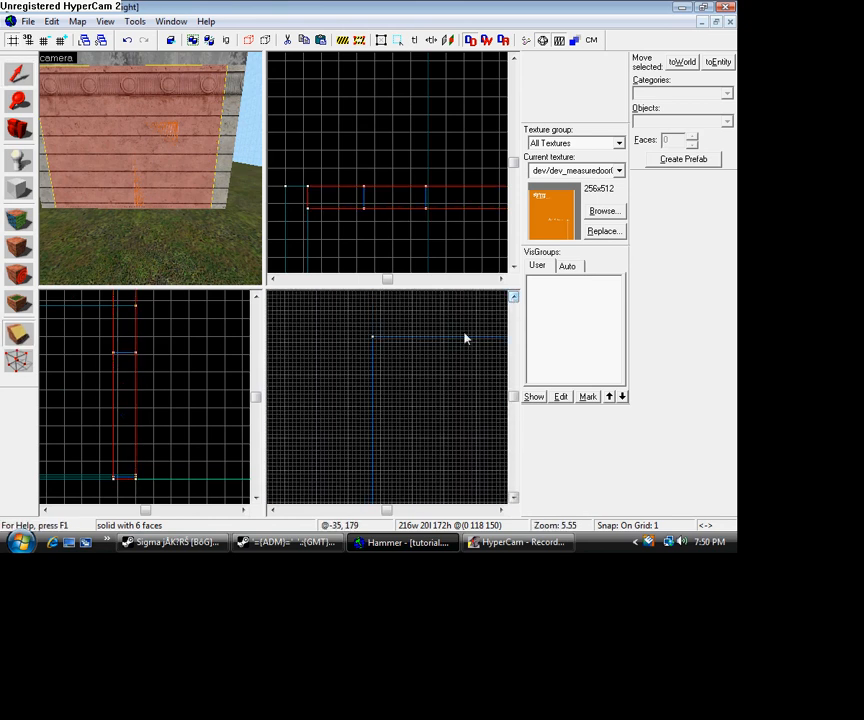
scroll(377, 342, up, 2)
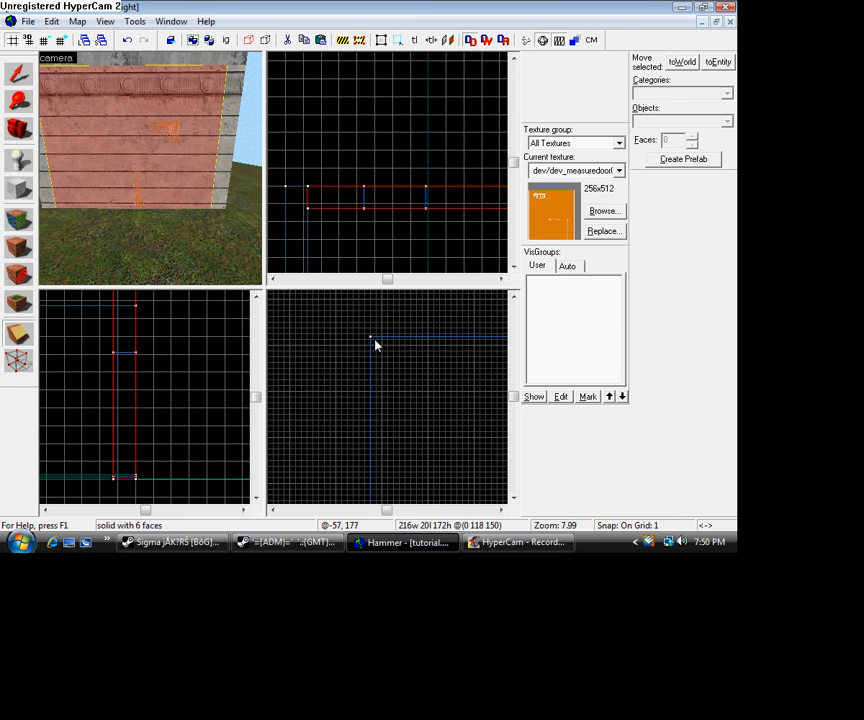
drag(371, 342, 376, 342)
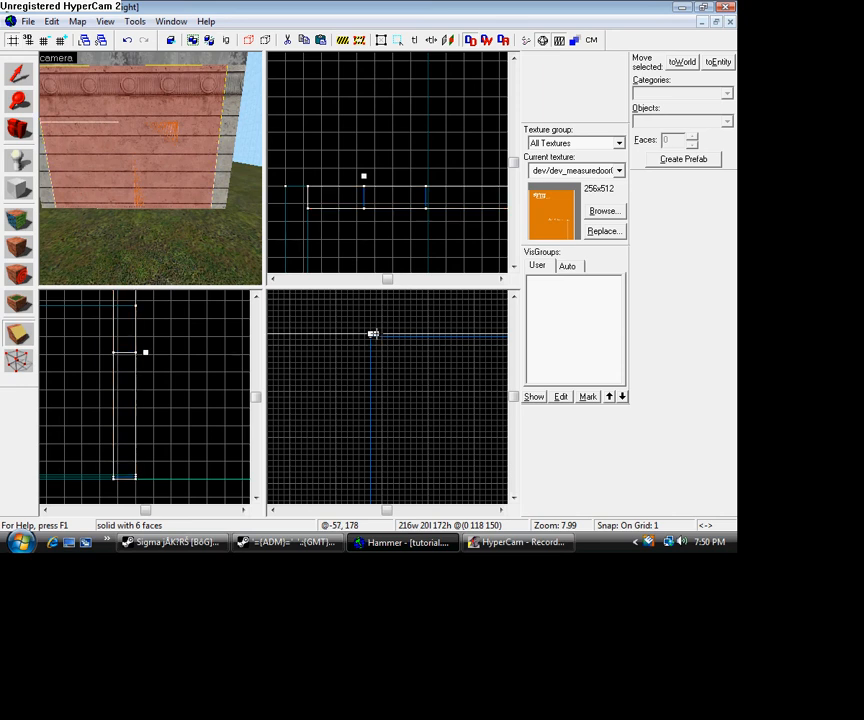
scroll(373, 334, up, 3)
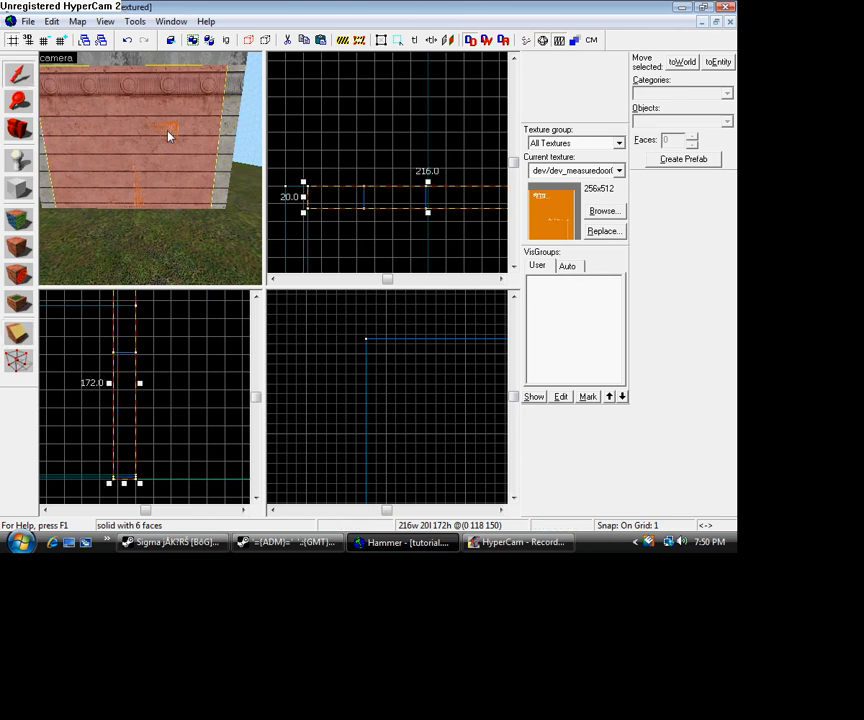
key(ctrl+z)
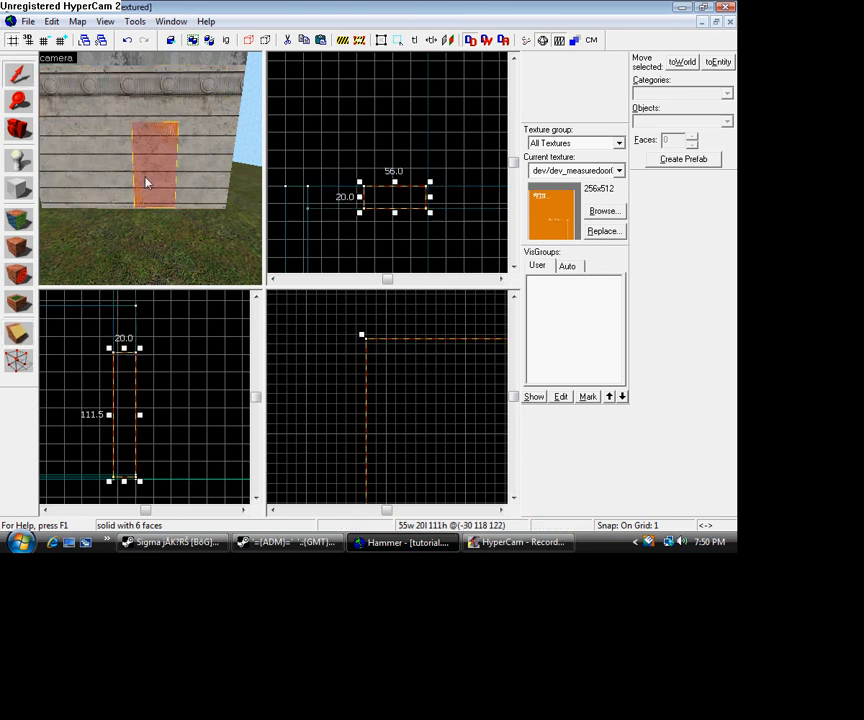
- Raise the upper edge of the door block so it is 112 units tall
scroll(417, 349, down, 3)
scroll(445, 348, down, 2)
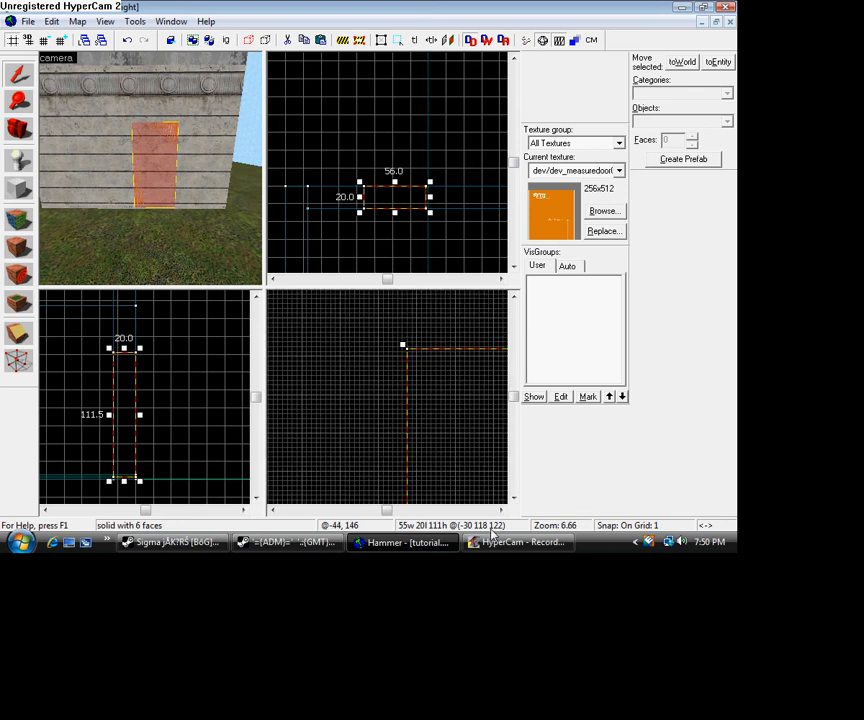
click(501, 510)
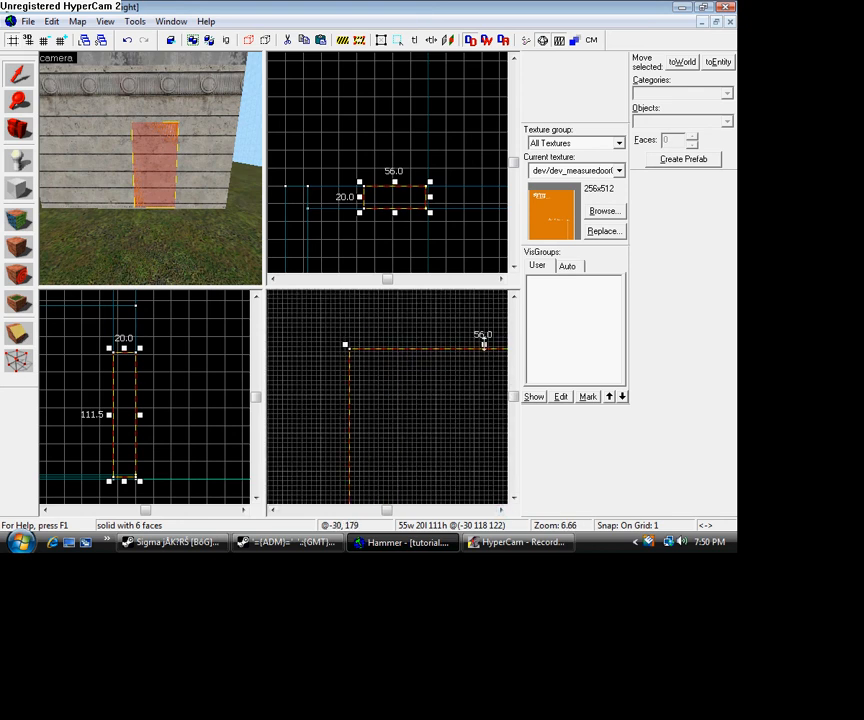
drag(484, 345, 484, 342)
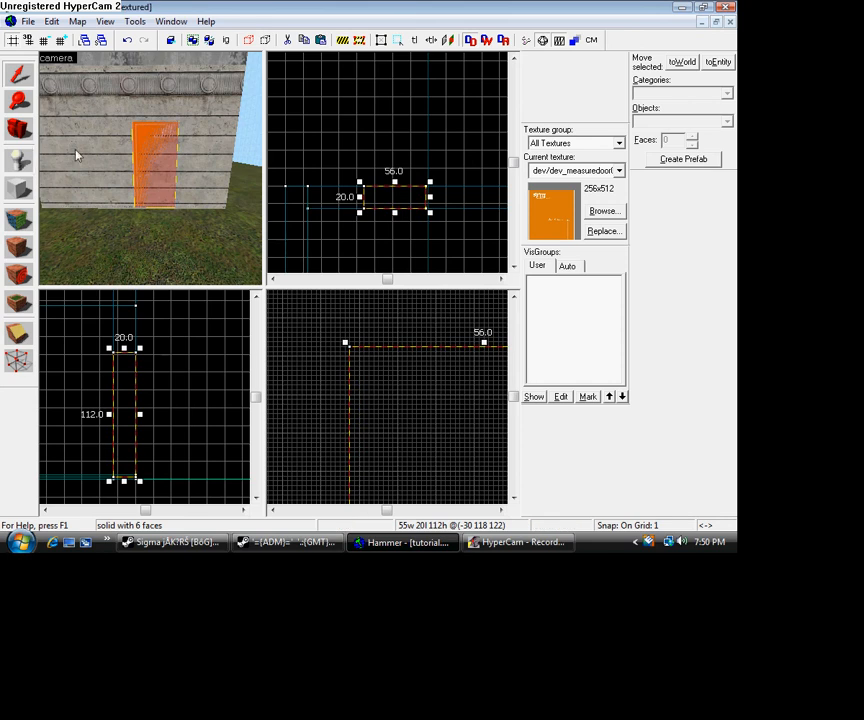
- Clip the building's wall horizontally along the door block's upper edge, keeping both pieces
click(51, 101)
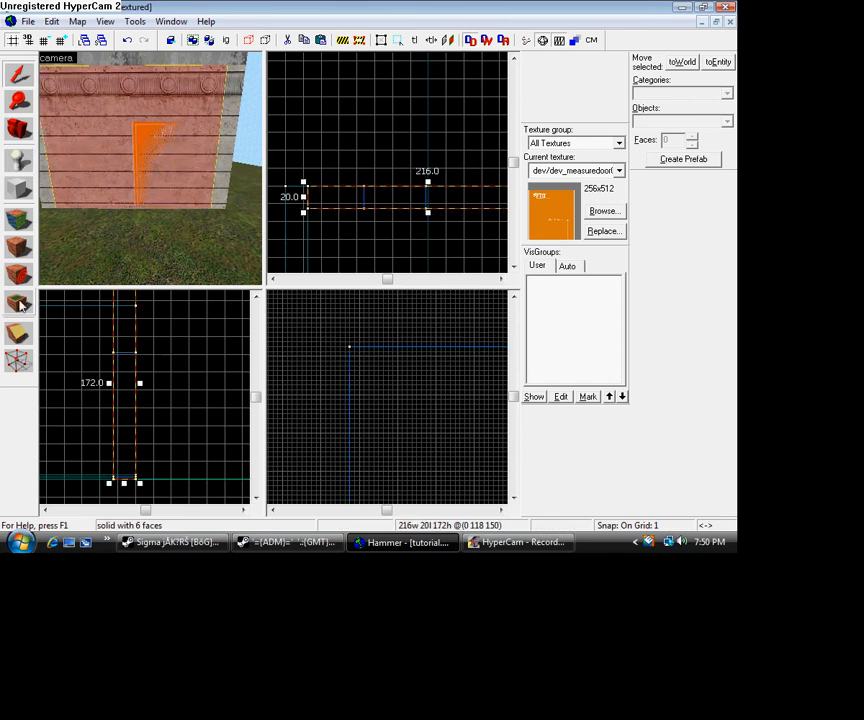
click(17, 333)
scroll(357, 356, up, 3)
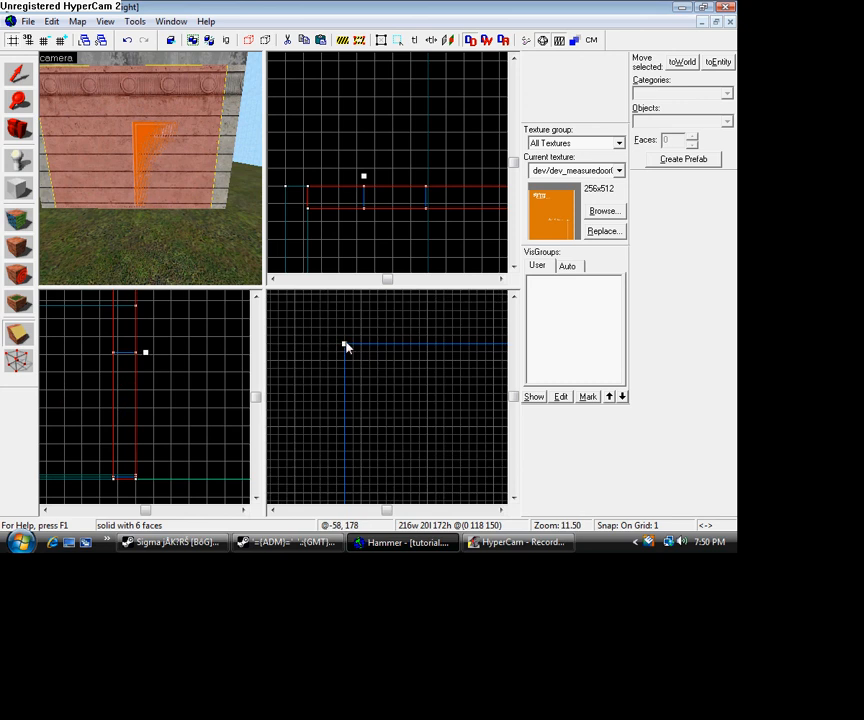
drag(344, 346, 350, 346)
scroll(367, 363, down, 13)
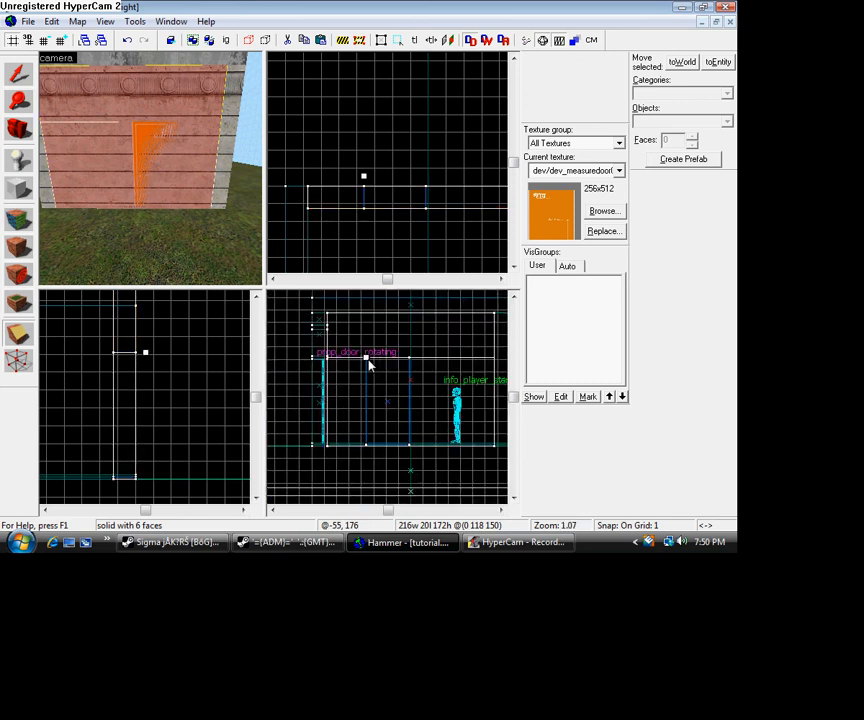
key(shift+x)
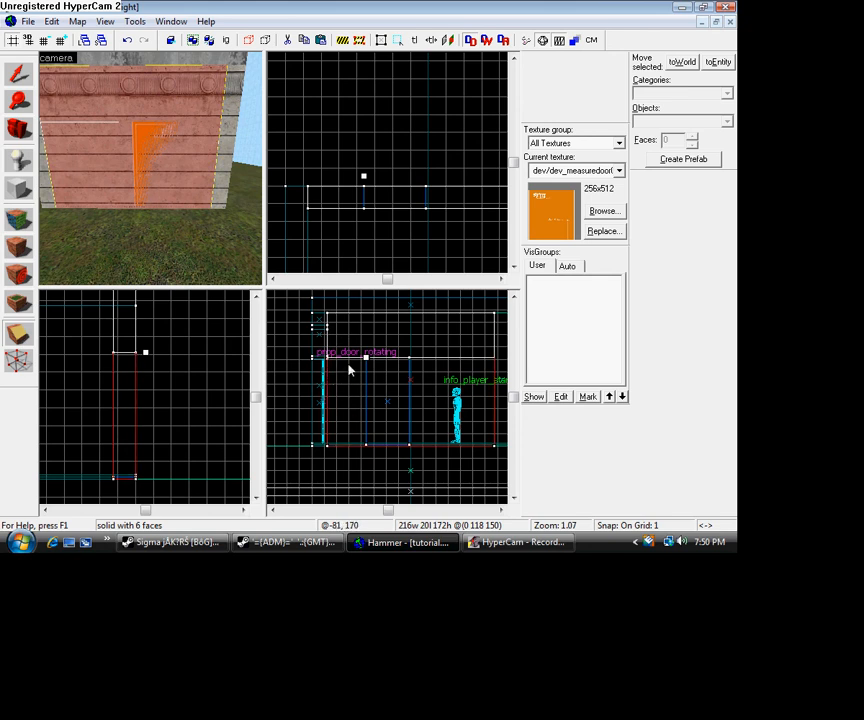
key(shift+x)
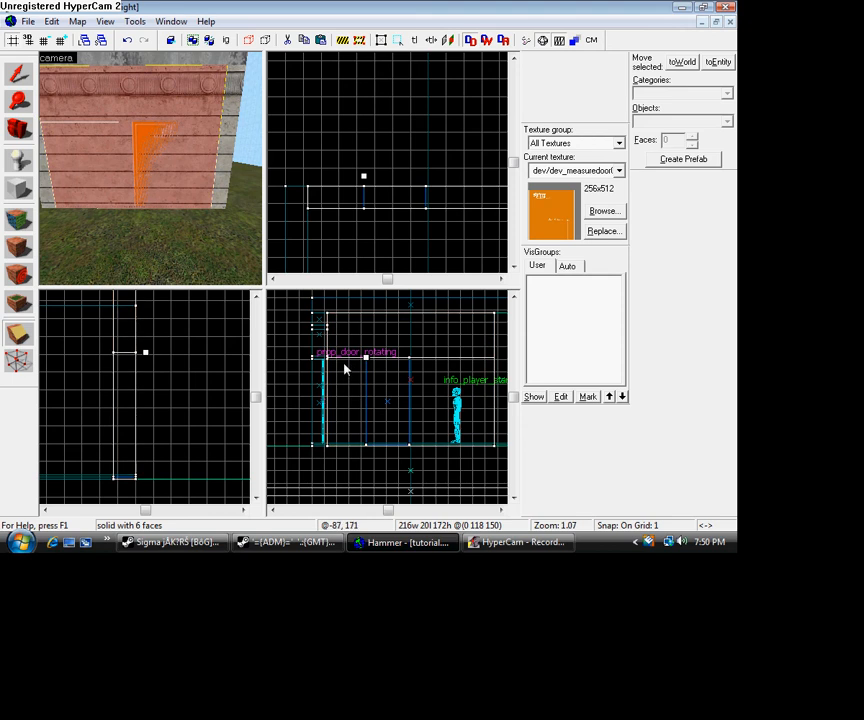
key(Return)
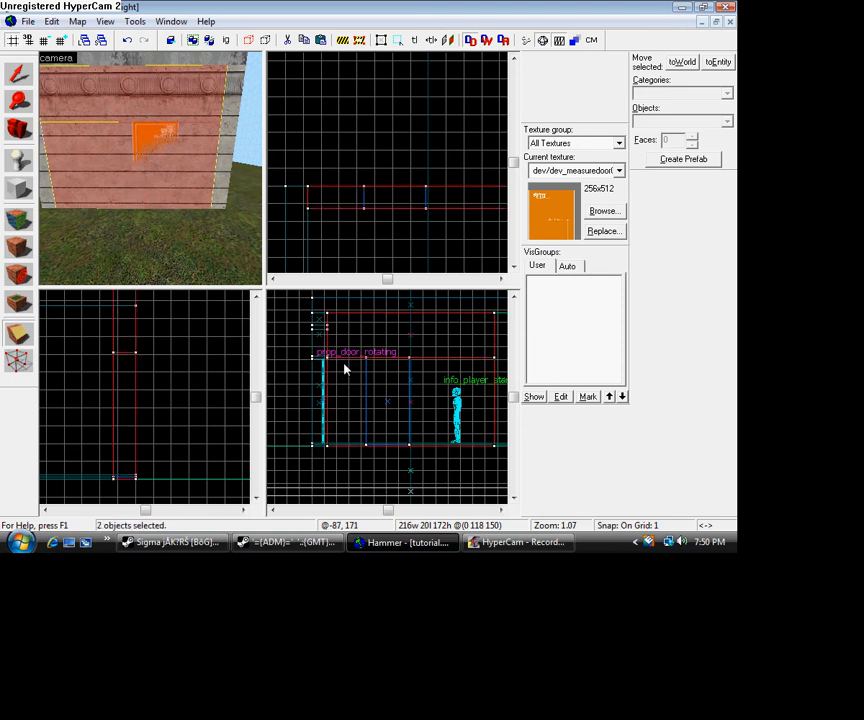
- Clip the wall pieces vertically along the door block's side edge nearest the prop_door_rotating, keeping both sides
scroll(355, 376, up, 7)
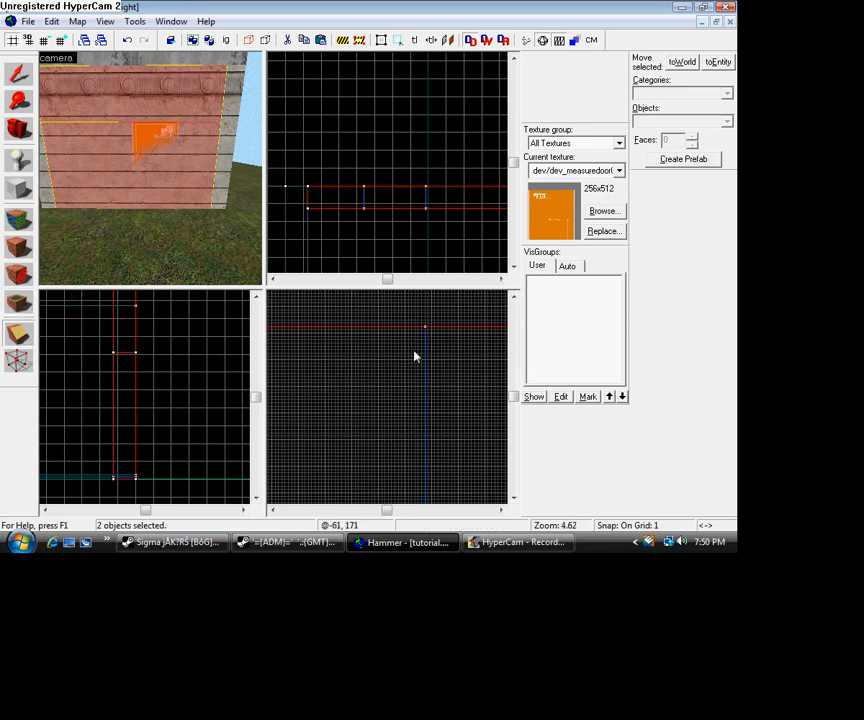
drag(425, 337, 426, 345)
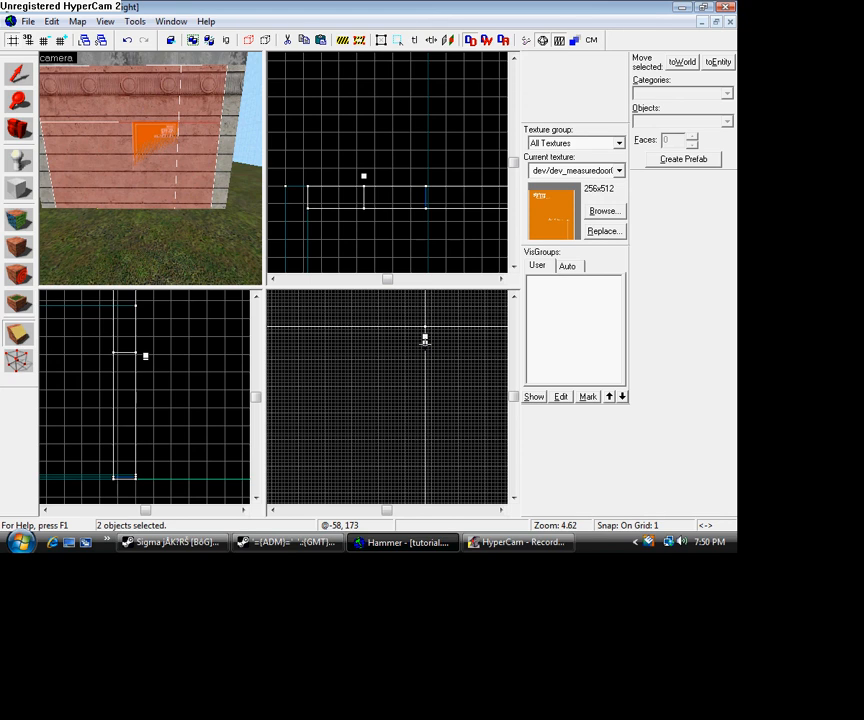
key(Return)
click(501, 511)
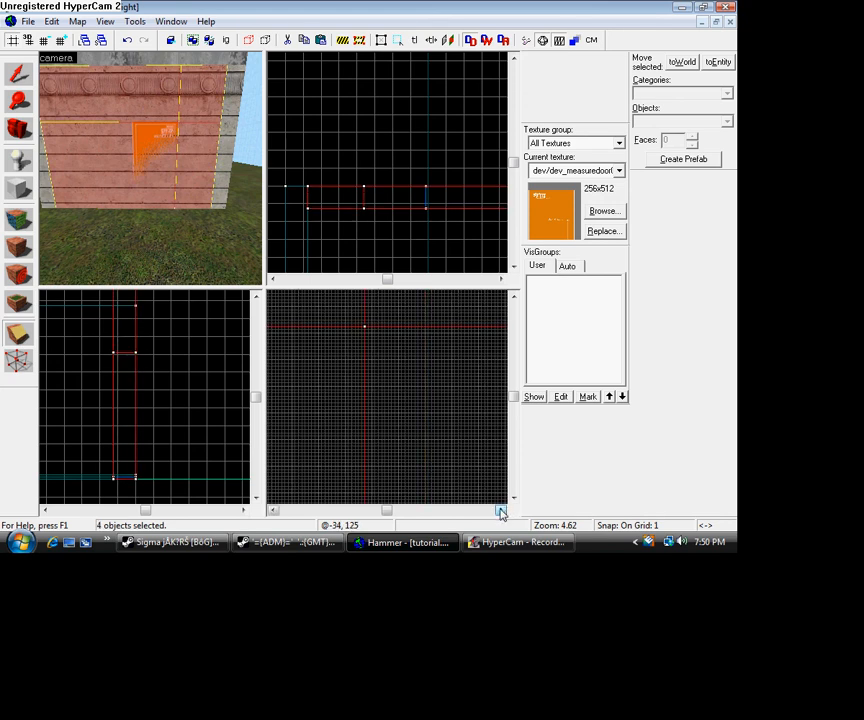
- Clip the wall pieces vertically along the door block's side edge nearest the info_player_start, keeping both sides
click(501, 511)
click(16, 352)
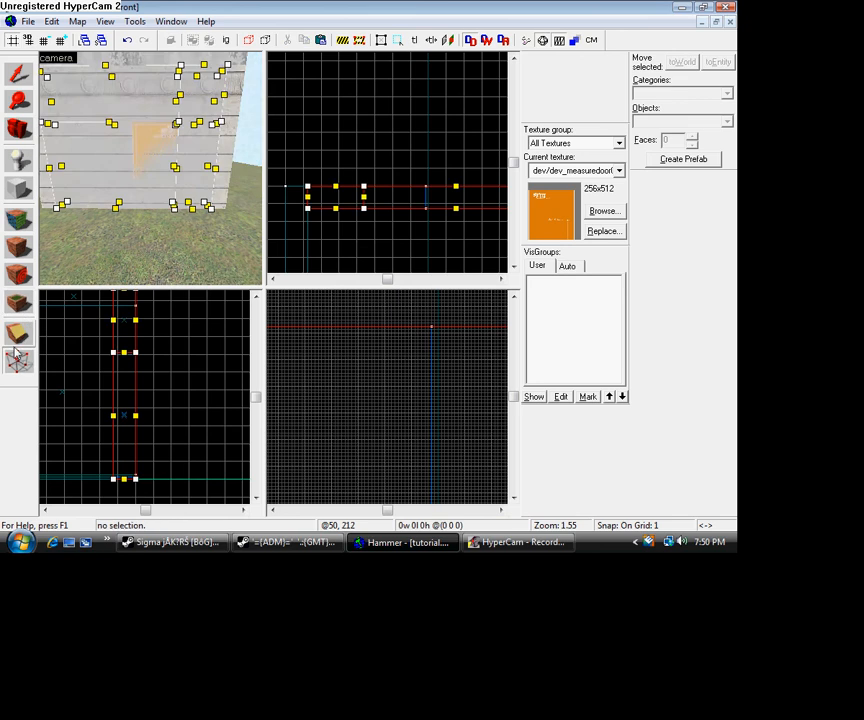
click(17, 338)
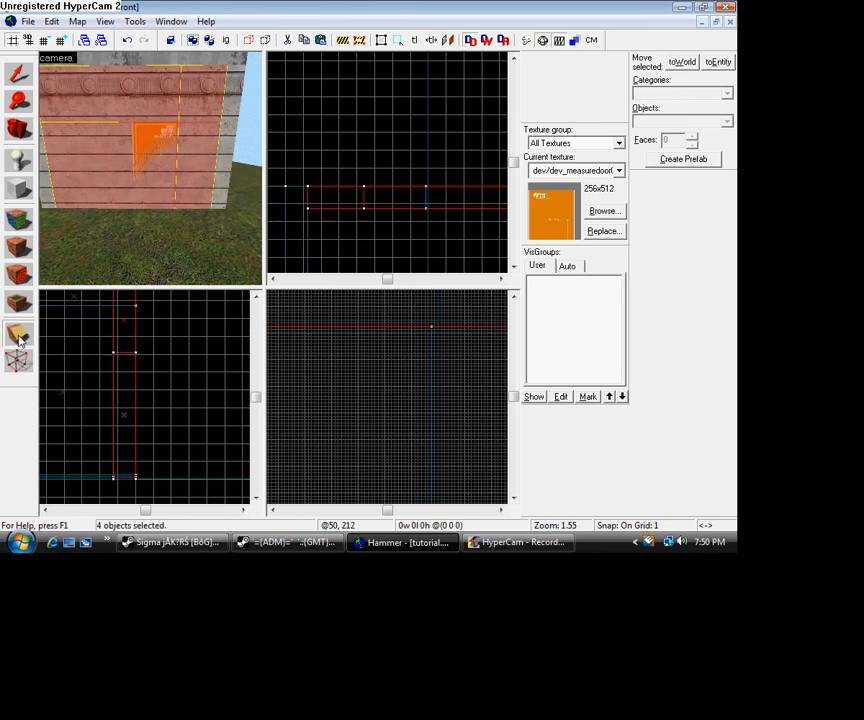
click(431, 357)
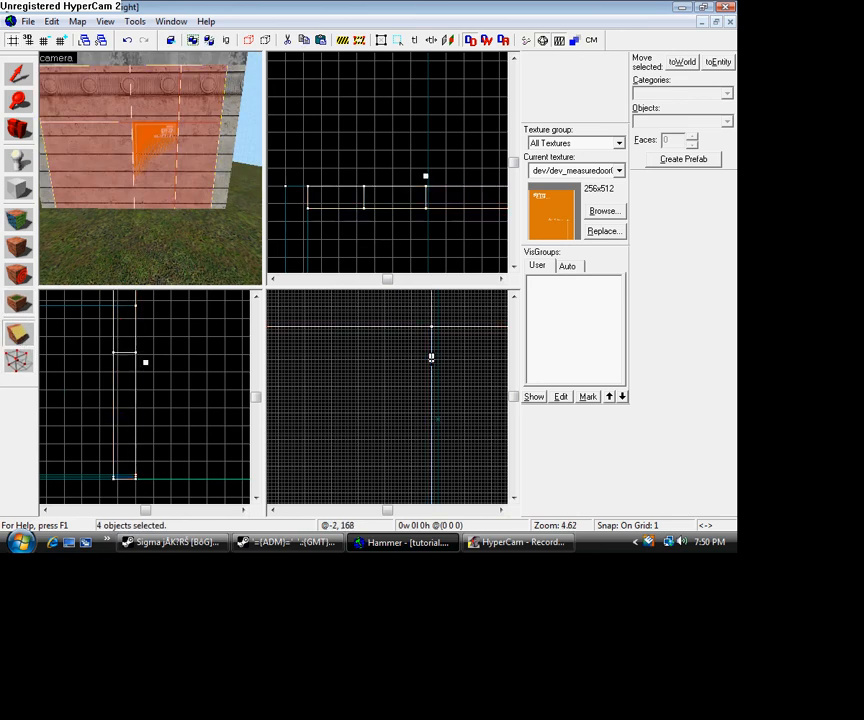
key(Return)
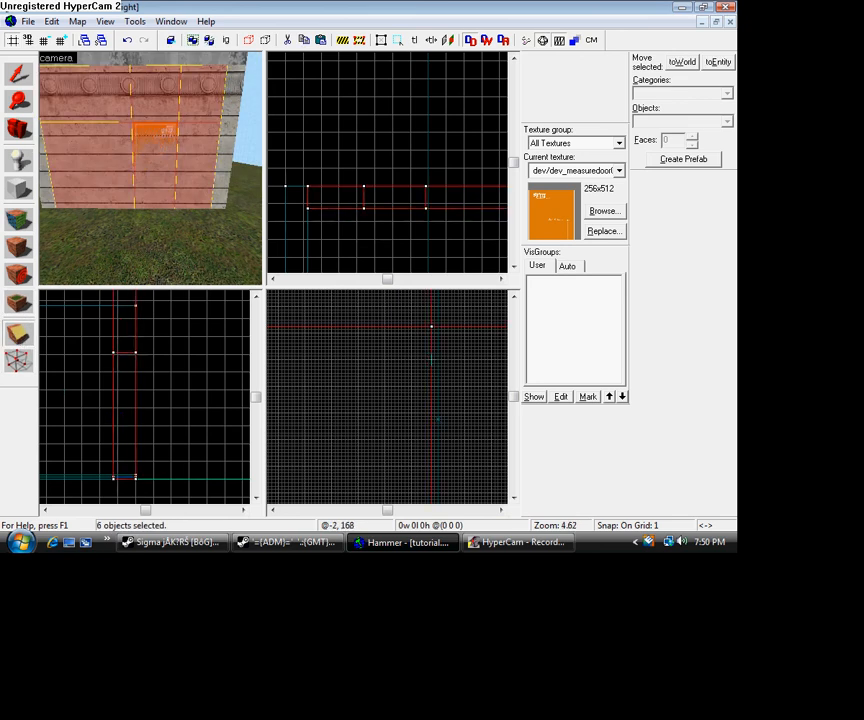
- Select only the door block and move it out of the wall, in front of the building
click(22, 80)
click(143, 151)
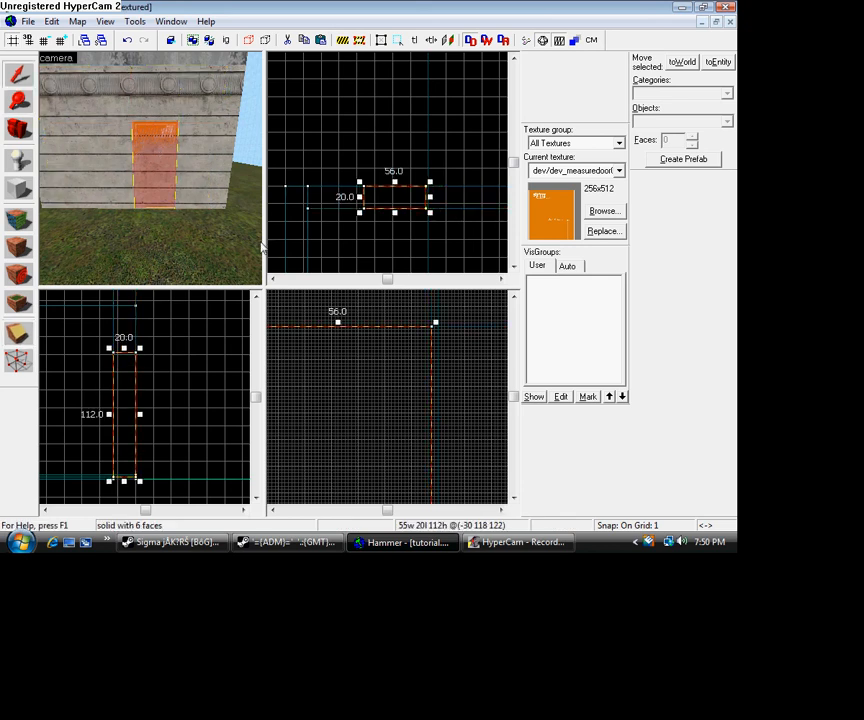
scroll(361, 386, up, 5)
scroll(358, 408, down, 3)
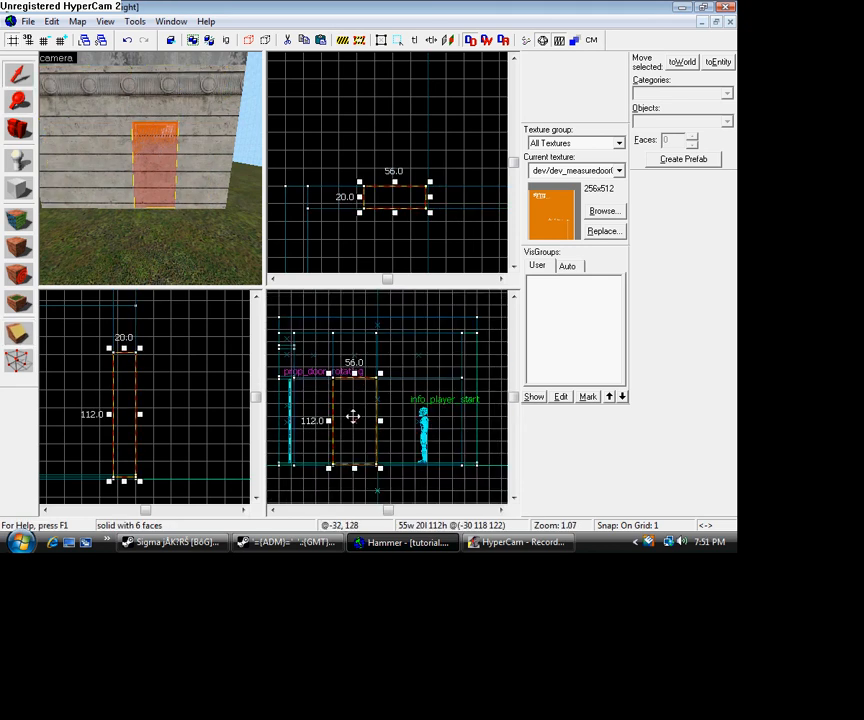
mouse_move(353, 416)
mouse_down()
mouse_move(344, 417)
mouse_move(371, 413)
mouse_move(353, 416)
mouse_up()
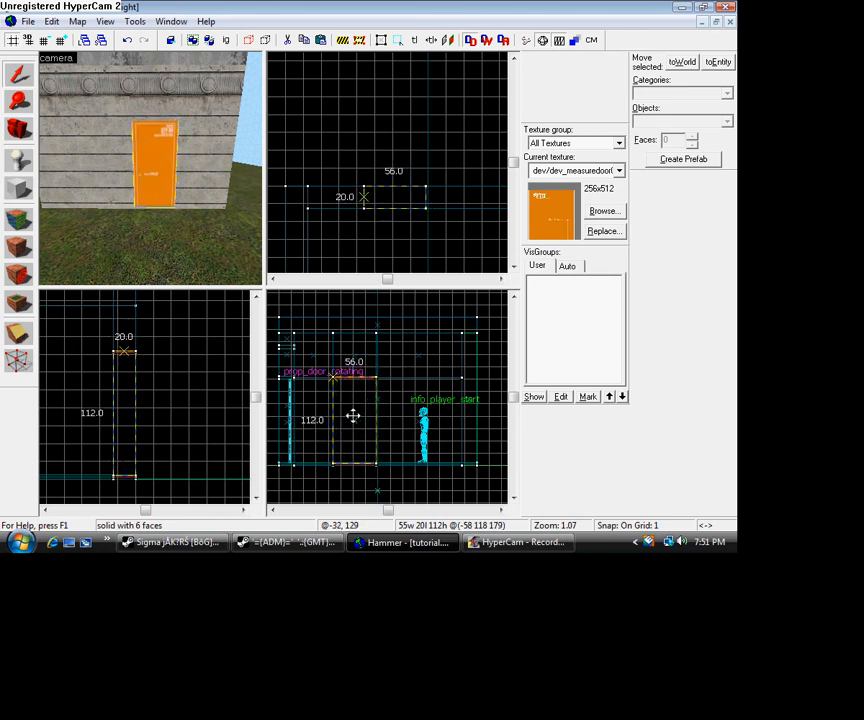
click(351, 416)
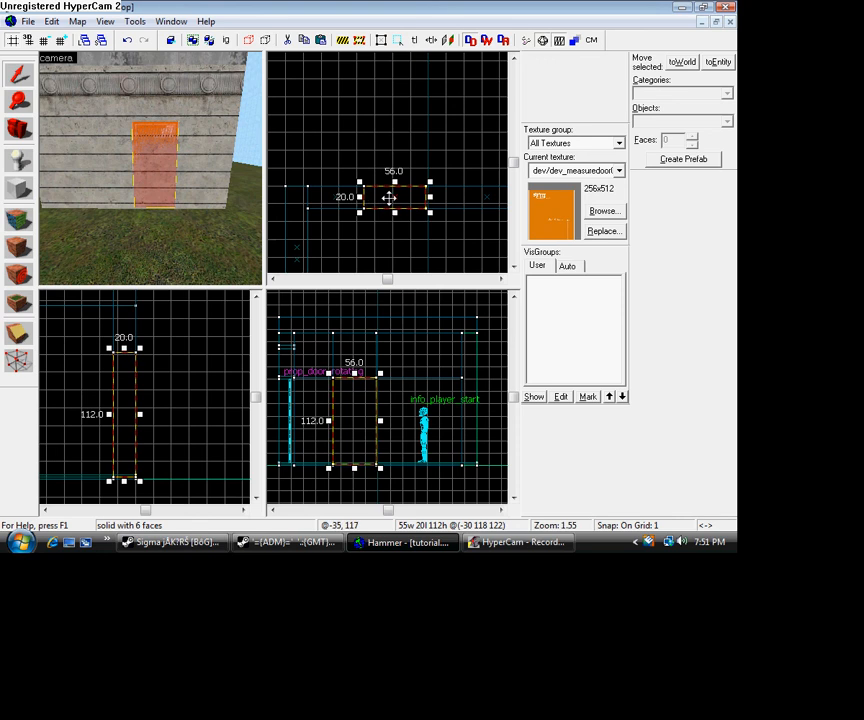
mouse_move(389, 197)
mouse_down()
mouse_move(388, 170)
mouse_move(451, 167)
mouse_up()
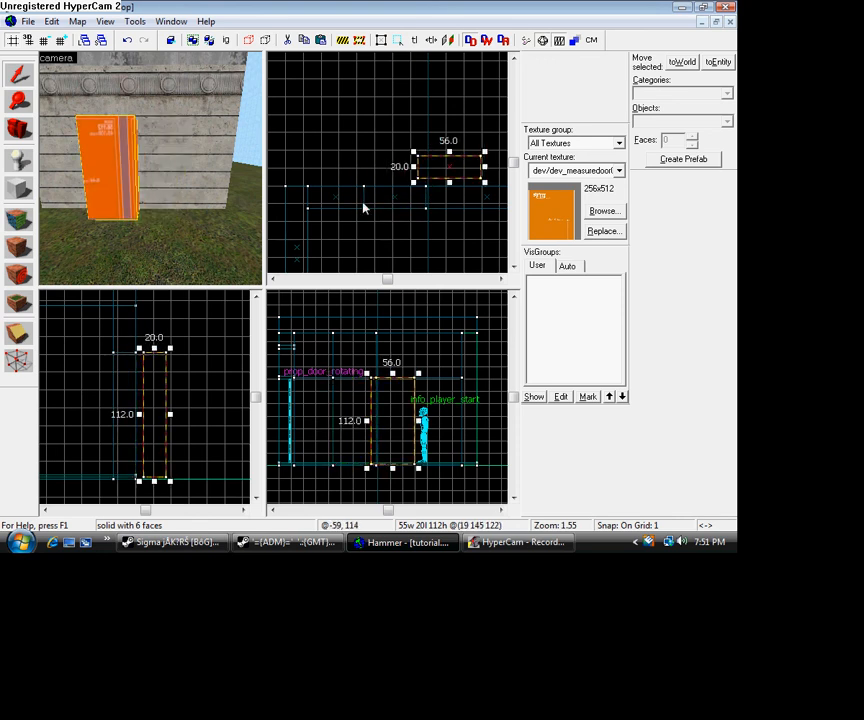
- Delete the door-sized wall piece to open the doorway
click(152, 156)
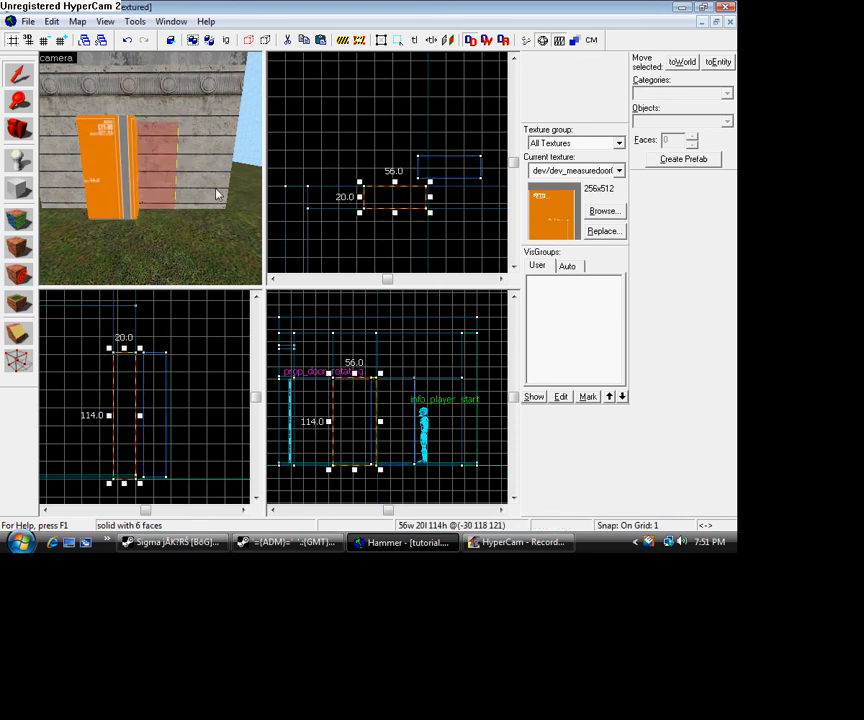
key(Delete)
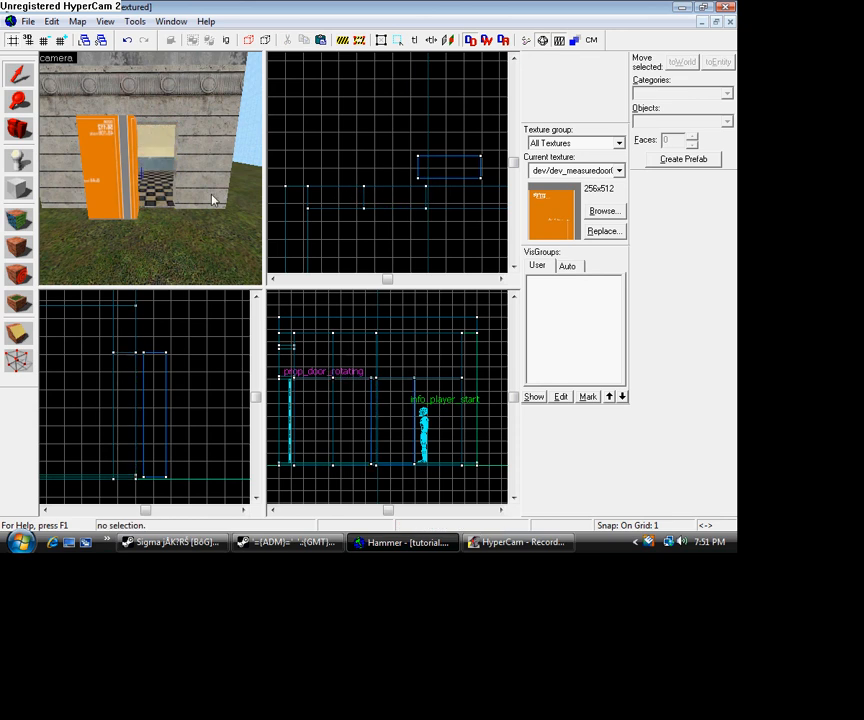
scroll(162, 170, up, 5)
scroll(162, 170, down, 5)
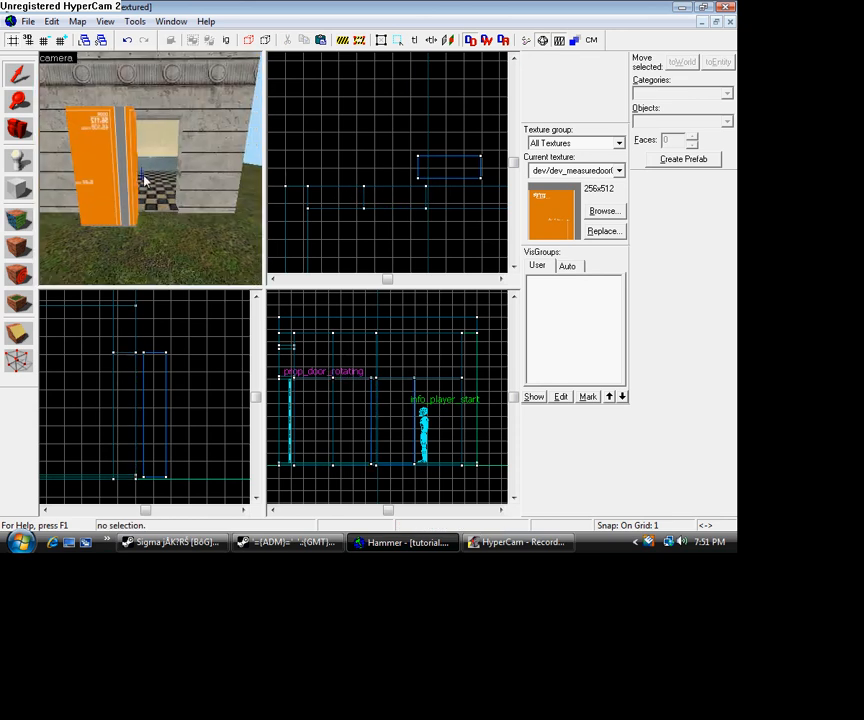
- Move the orange door block back into the wall opening so it fits flush
key(ctrl+z)
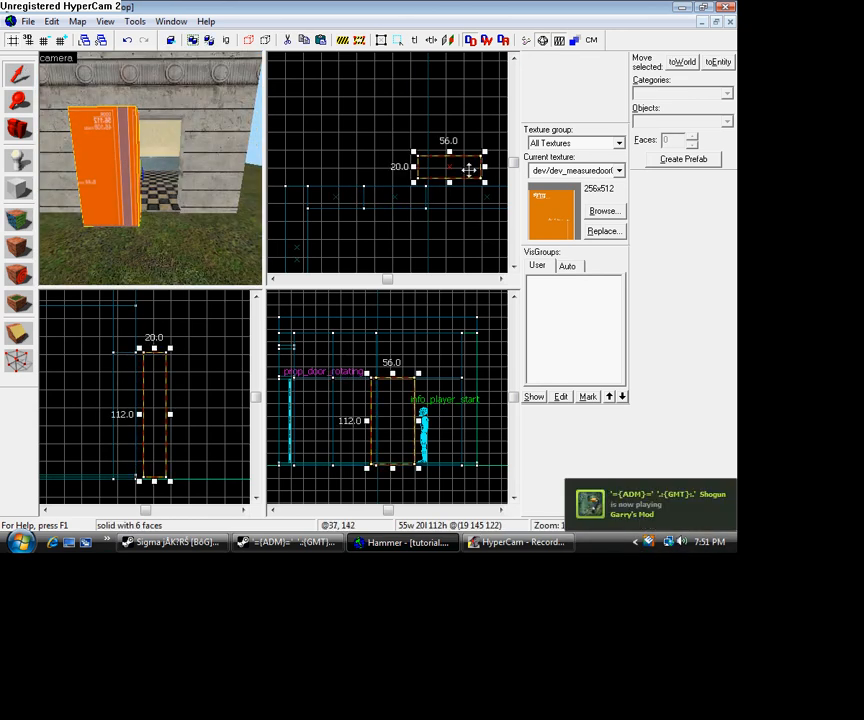
drag(463, 168, 411, 195)
scroll(77, 208, up, 3)
scroll(77, 209, up, 2)
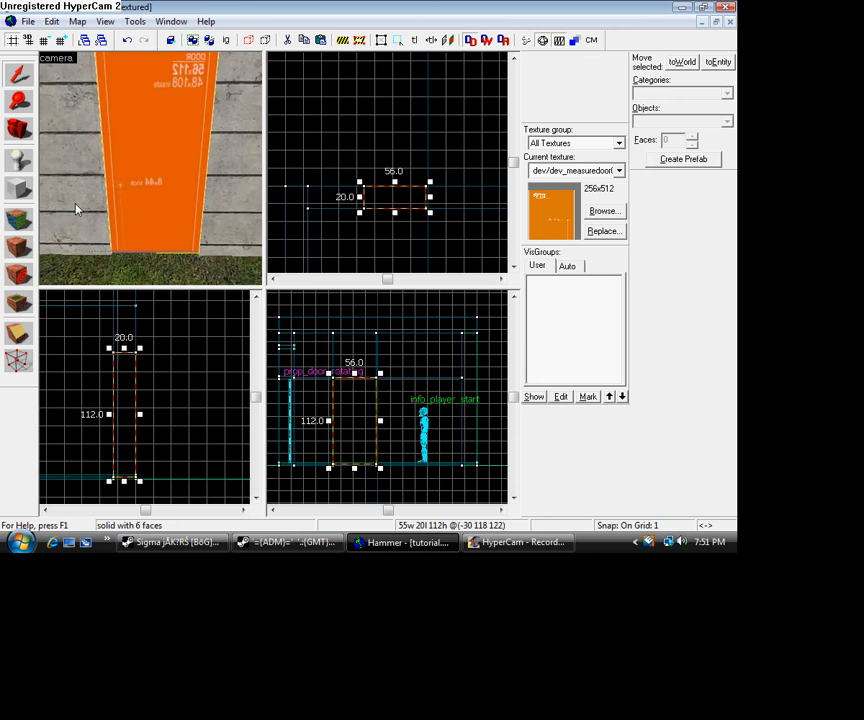
- Clip the door block vertically 4 units in from its side edge nearest the info_player_start, keeping both pieces
scroll(77, 209, down, 5)
scroll(56, 181, up, 5)
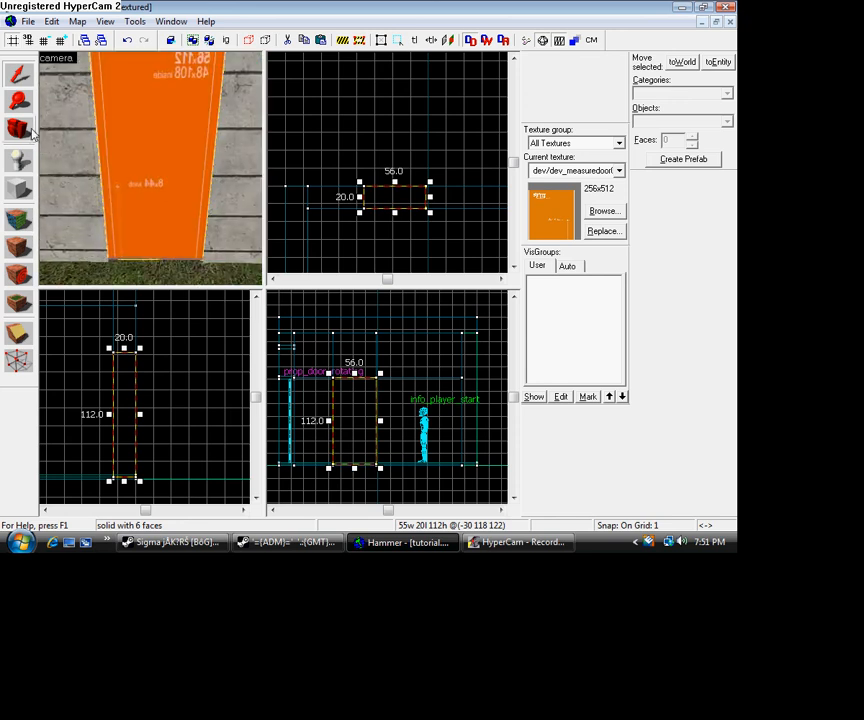
click(24, 130)
mouse_move(46, 127)
mouse_down()
mouse_move(150, 168)
mouse_move(46, 127)
mouse_up()
click(20, 76)
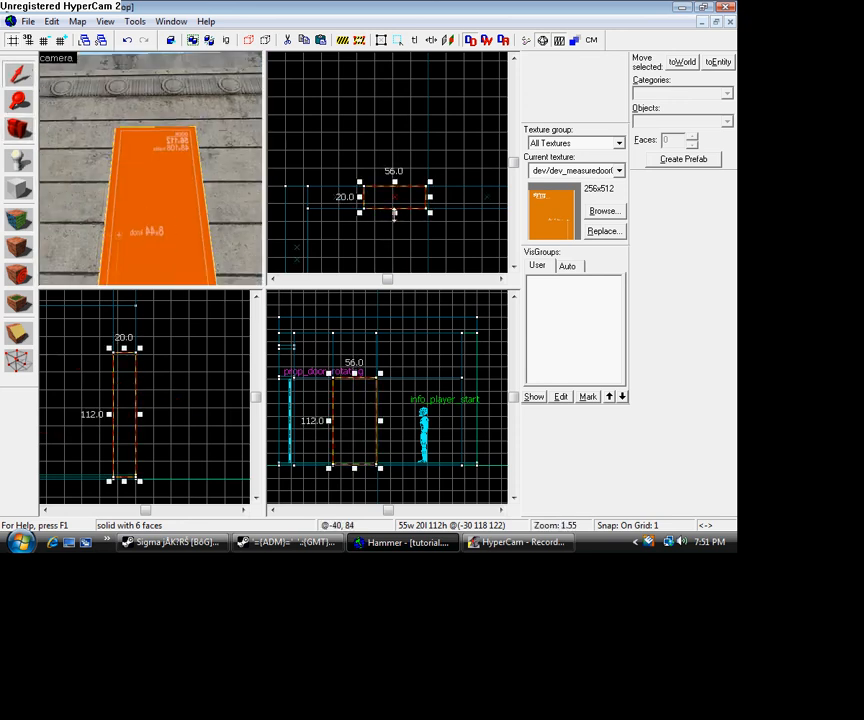
scroll(380, 444, up, 3)
scroll(380, 444, down, 3)
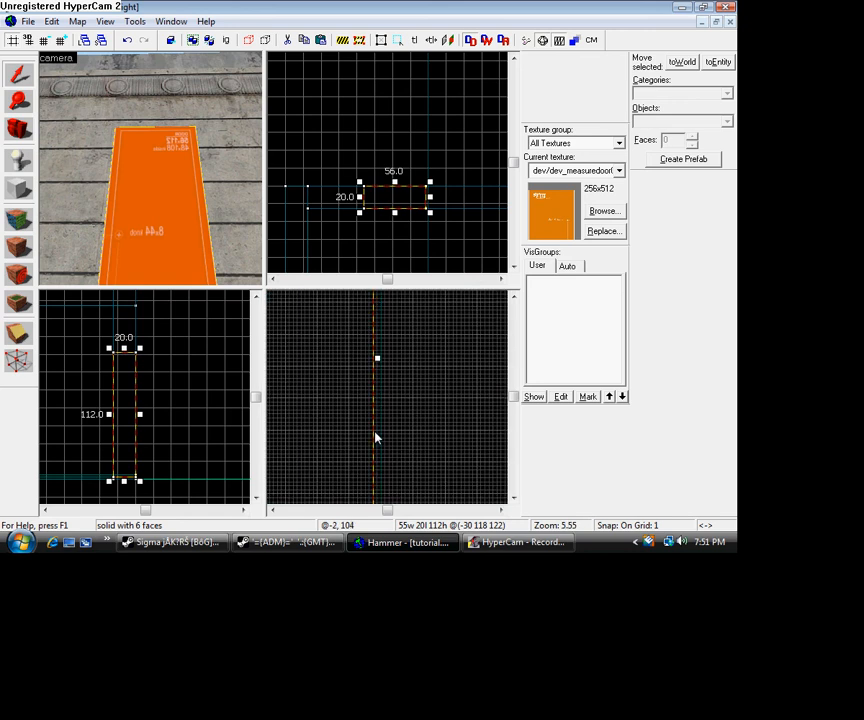
click(20, 333)
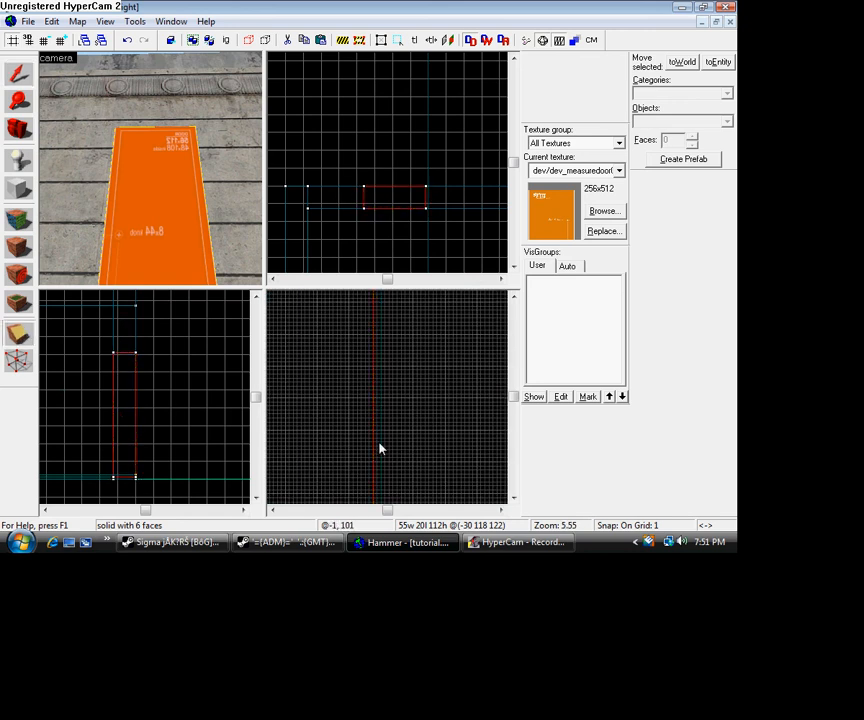
drag(361, 424, 362, 433)
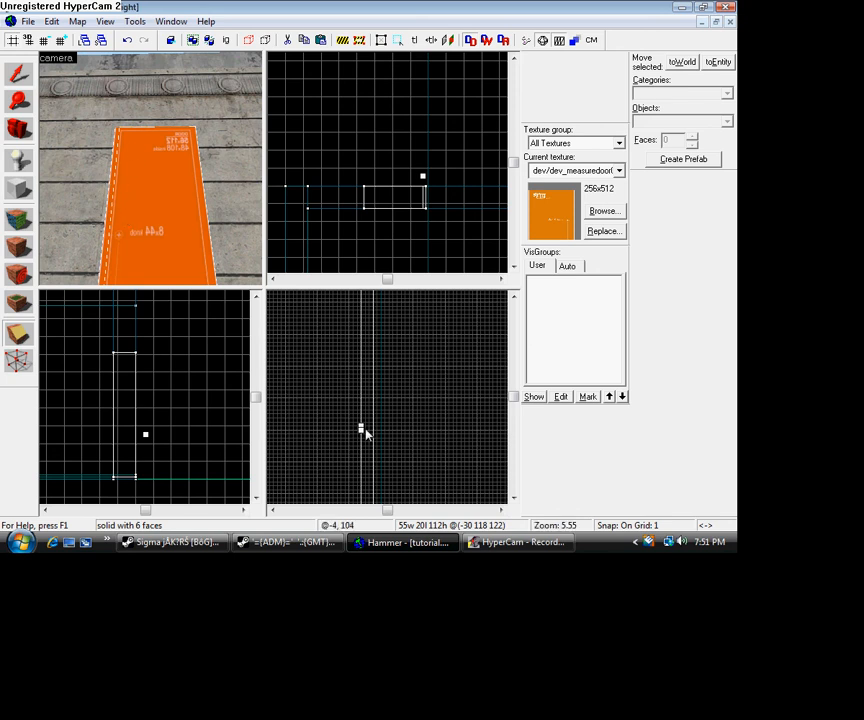
drag(362, 431, 357, 427)
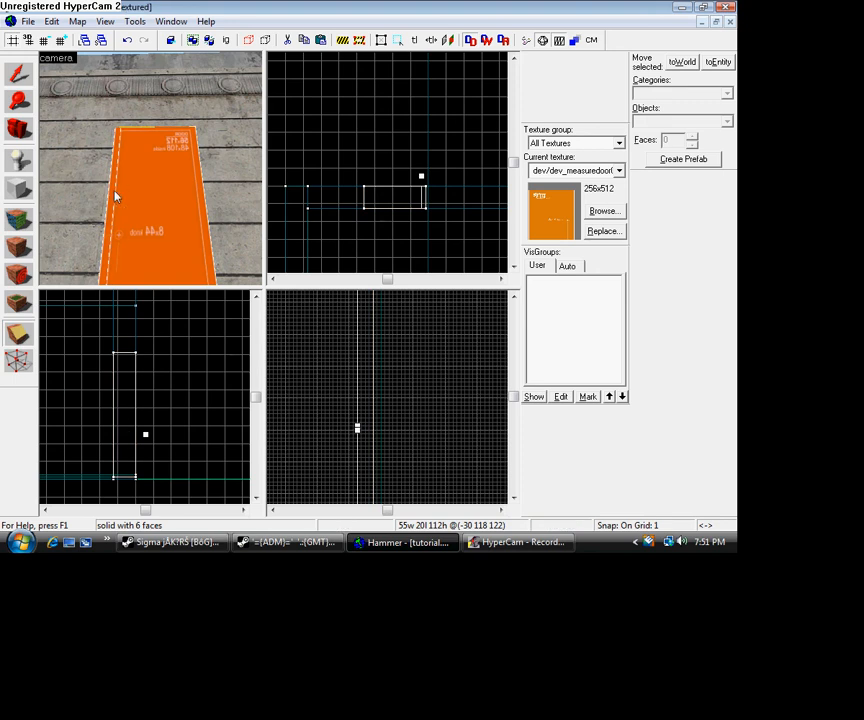
key(Return)
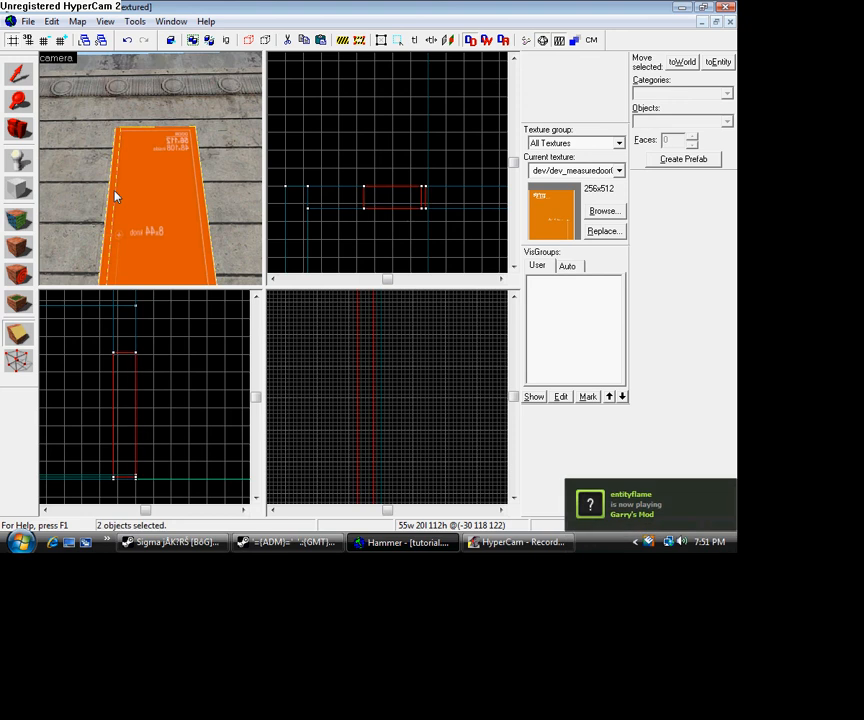
- Clip the door block vertically 4 units in from its side edge nearest the prop_door_rotating, keeping both pieces
click(270, 503)
click(270, 503)
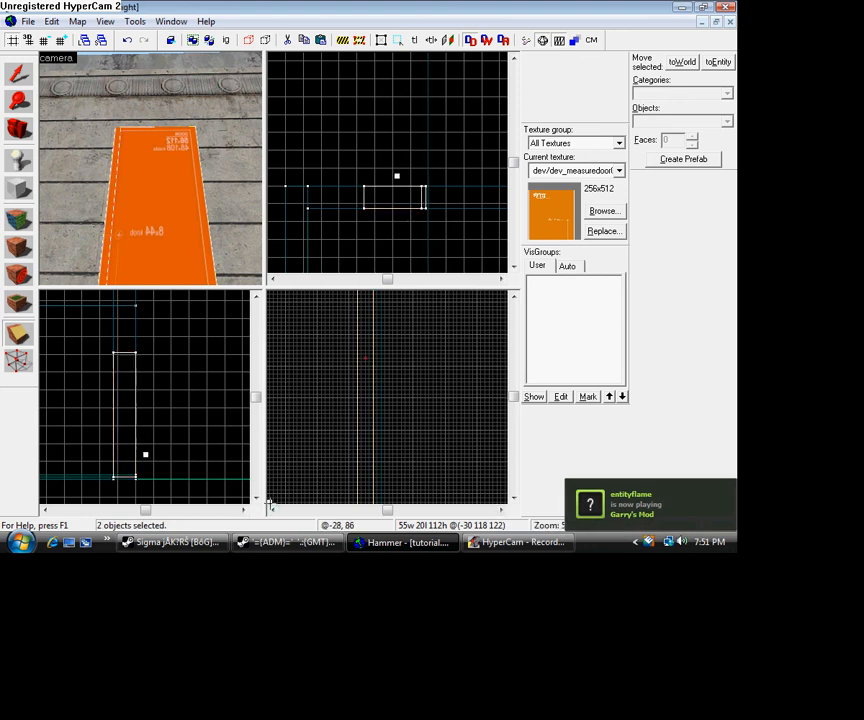
click(272, 510)
click(272, 510)
click(272, 510)
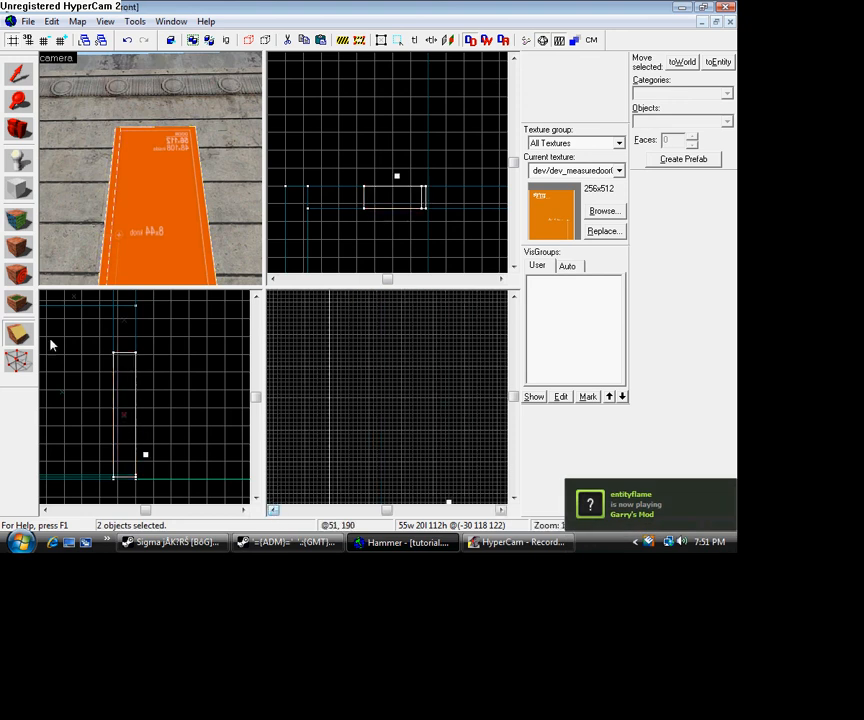
click(20, 306)
click(21, 332)
click(345, 387)
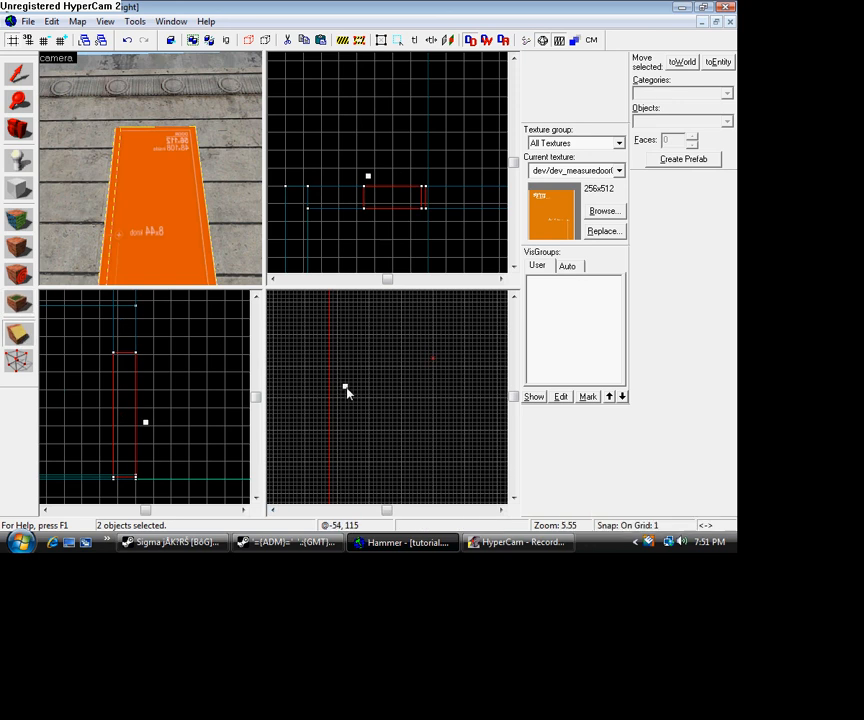
drag(346, 387, 346, 390)
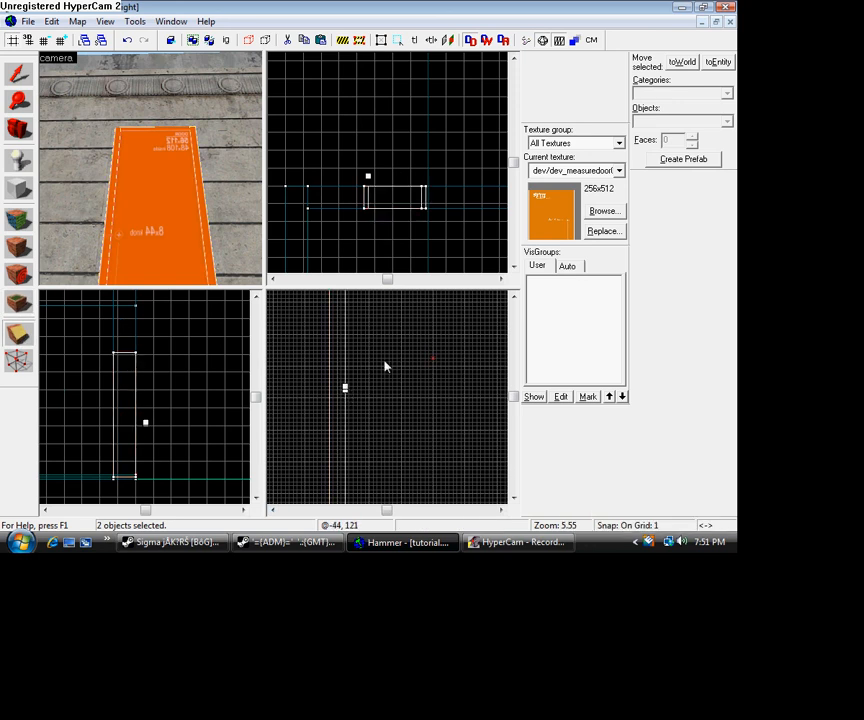
key(Return)
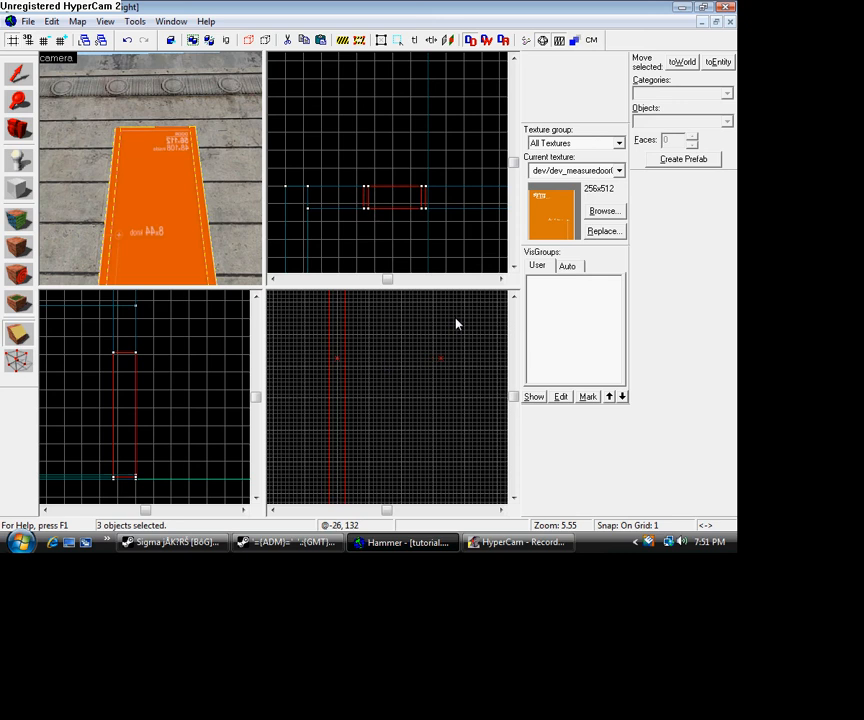
- Clip the door block pieces horizontally 3 units below their upper edge, keeping both sides
click(513, 296)
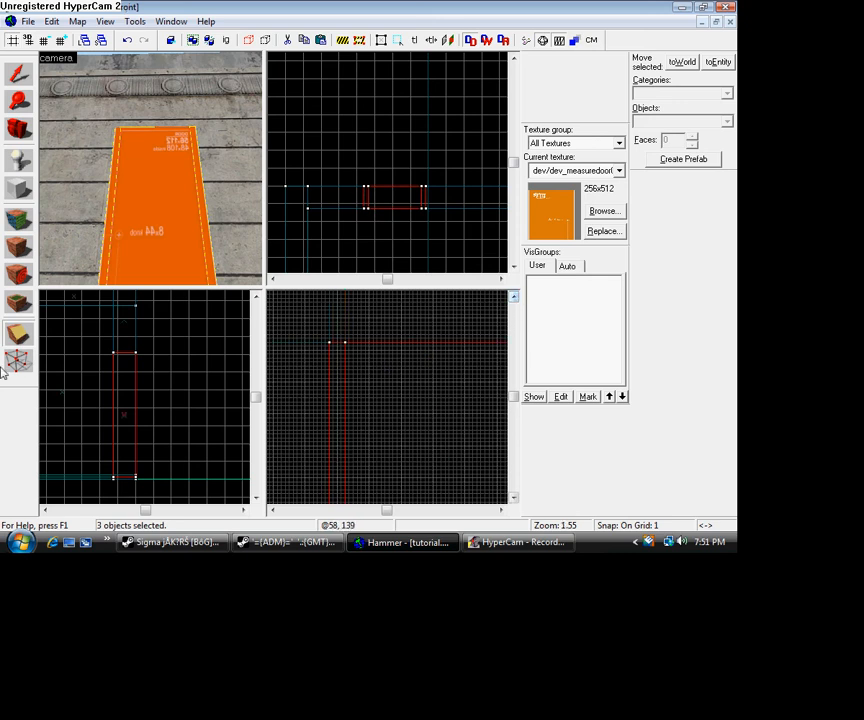
click(347, 361)
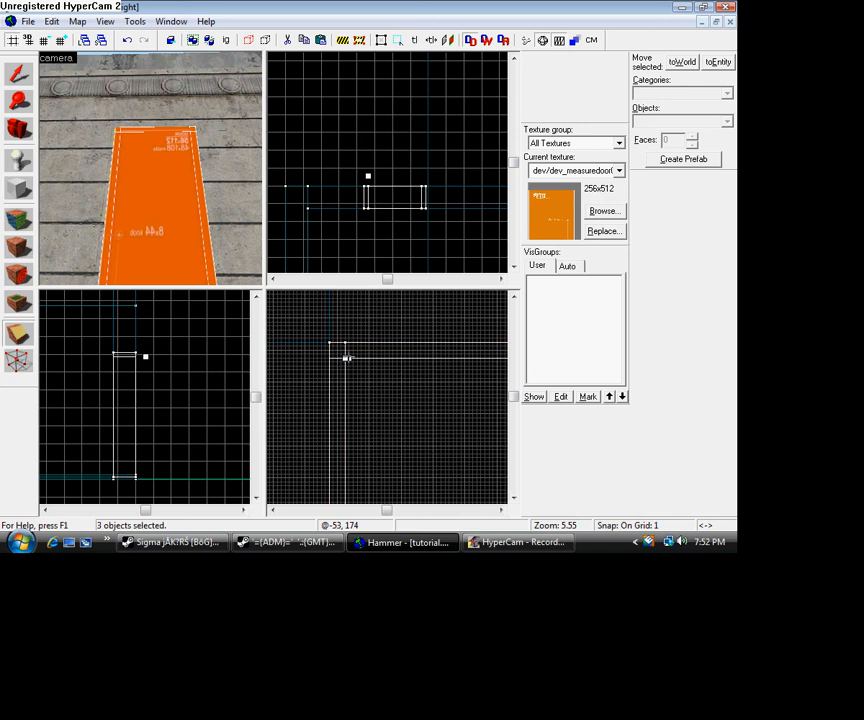
drag(347, 359, 347, 355)
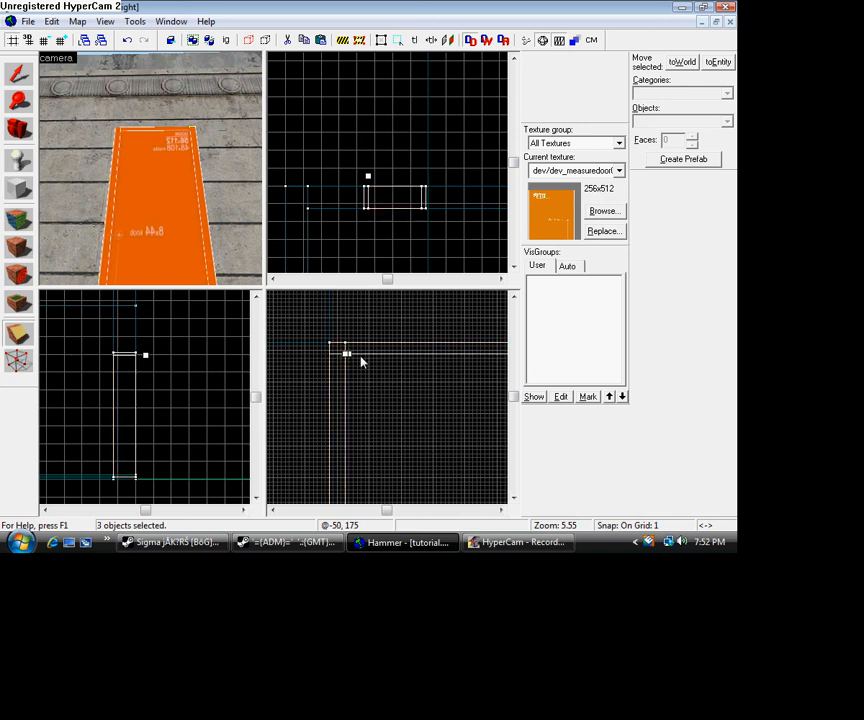
key(Return)
click(12, 72)
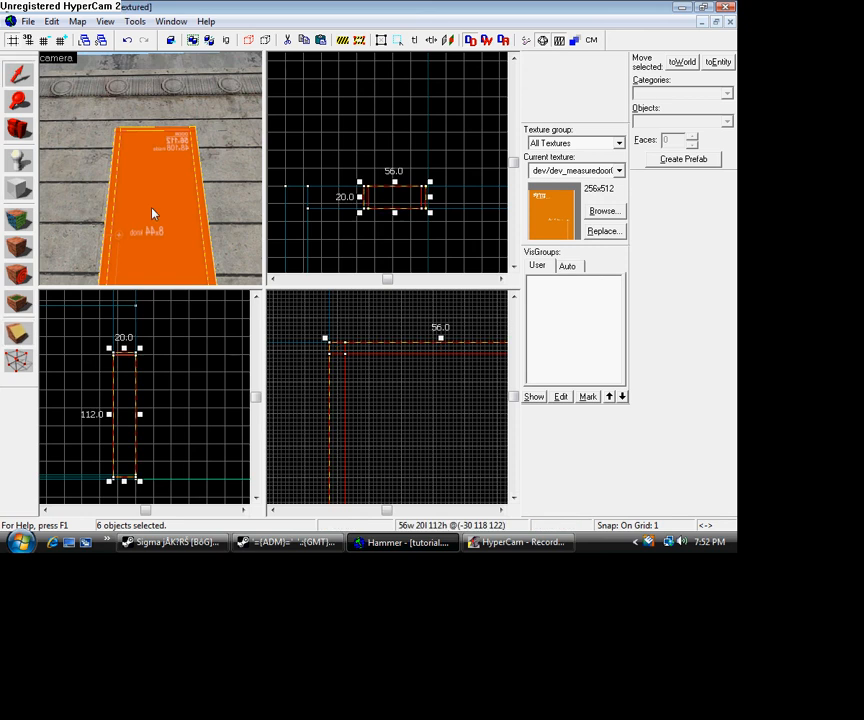
- Delete the large centre piece of the door block, leaving only the frame around the opening
click(169, 212)
key(Delete)
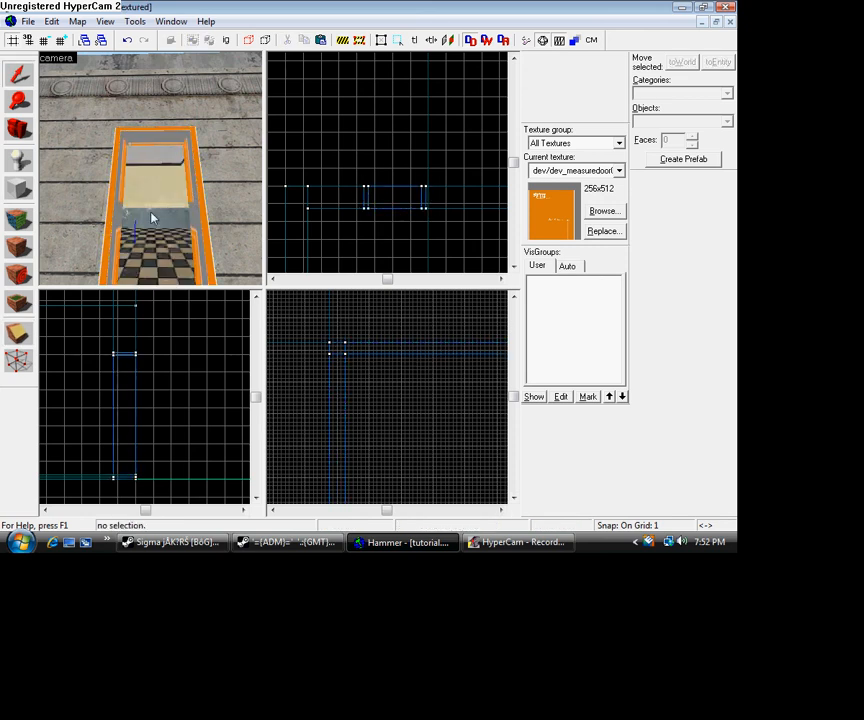
scroll(150, 216, up, 3)
scroll(160, 203, up, 3)
scroll(125, 143, down, 2)
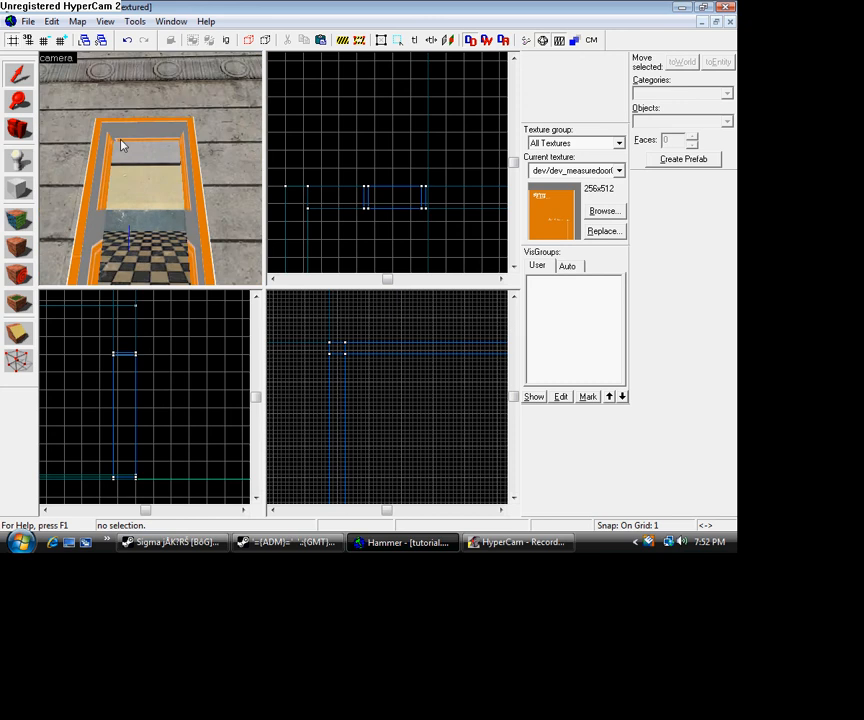
scroll(127, 127, down, 1)
- Select all the orange door frame pieces together: both sides, the lintel and the upper corners
click(126, 175)
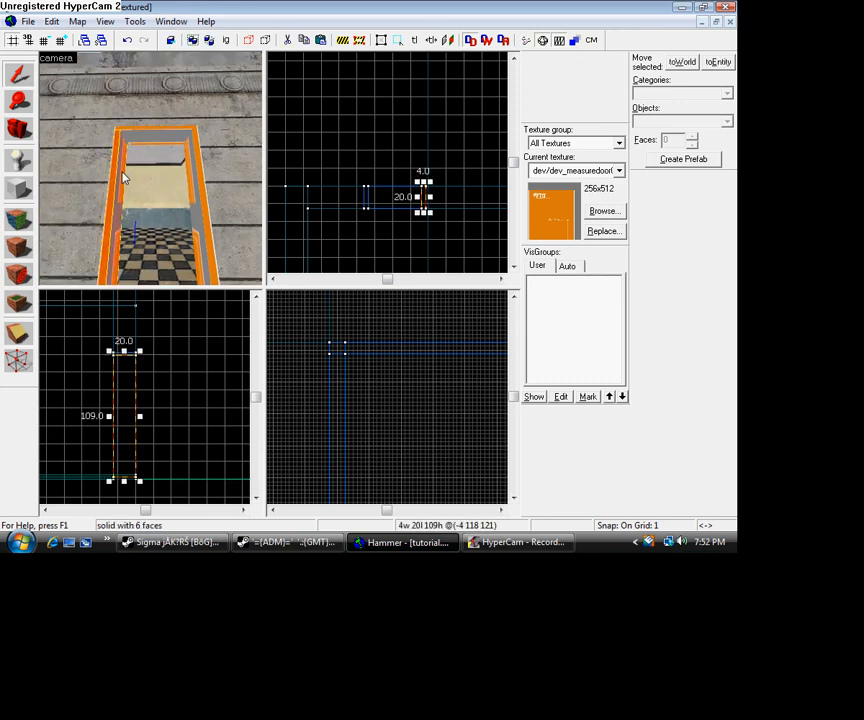
ctrl+click(203, 192)
ctrl+click(202, 195)
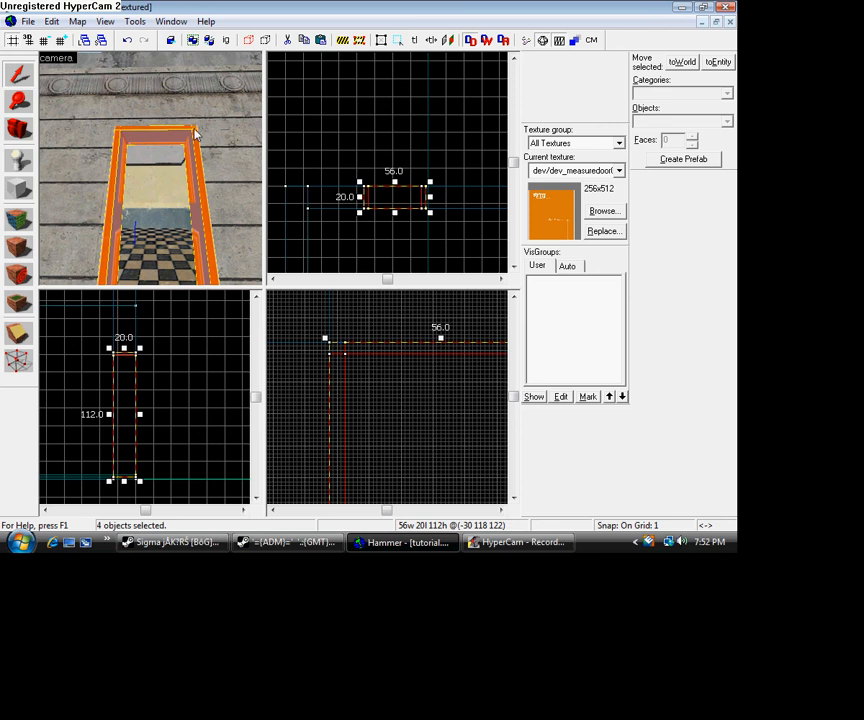
ctrl+click(201, 141)
ctrl+click(195, 146)
- Browse the textures for the selected frame and filter them by "wood"
click(20, 222)
click(343, 323)
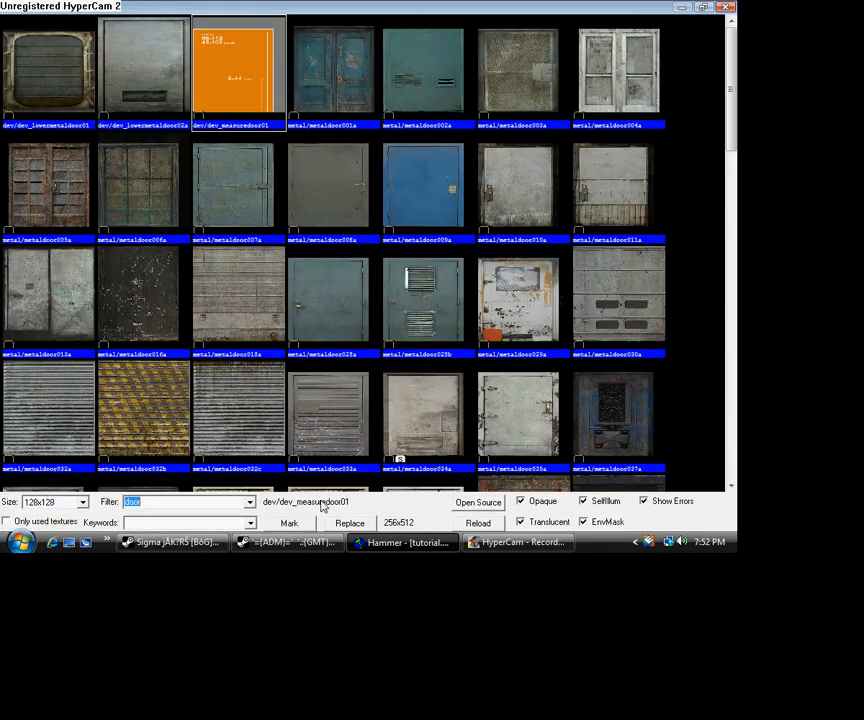
text(wood)
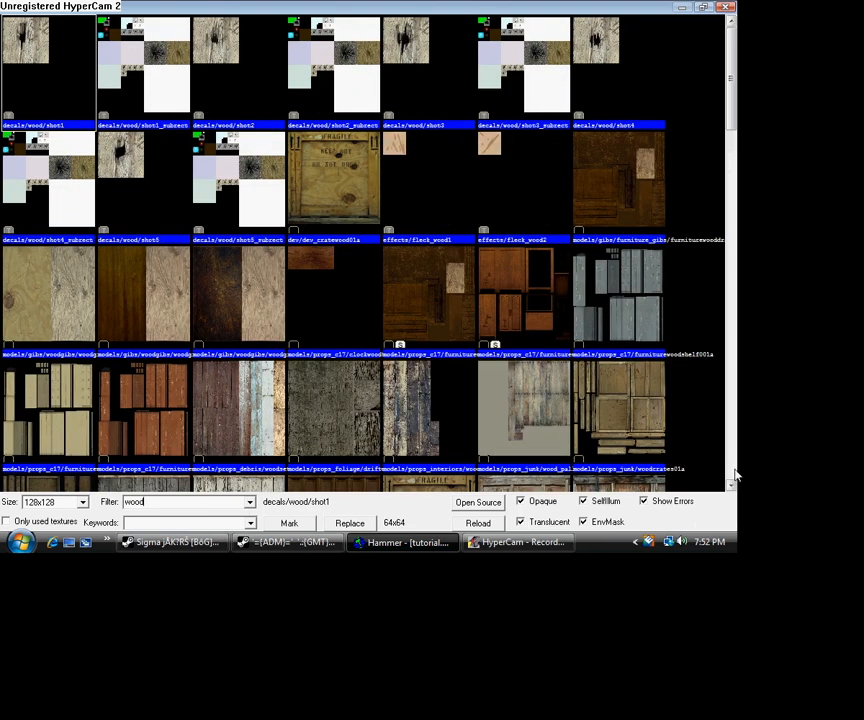
- Apply the props/wooddrift001a texture to all the selected door frame faces
click(731, 486)
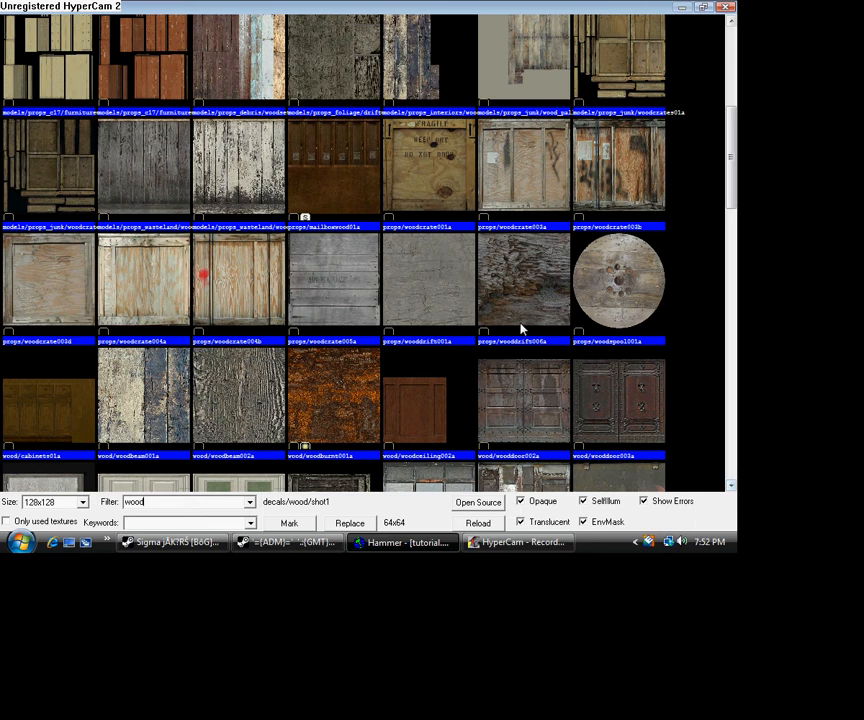
double_click(450, 293)
click(348, 361)
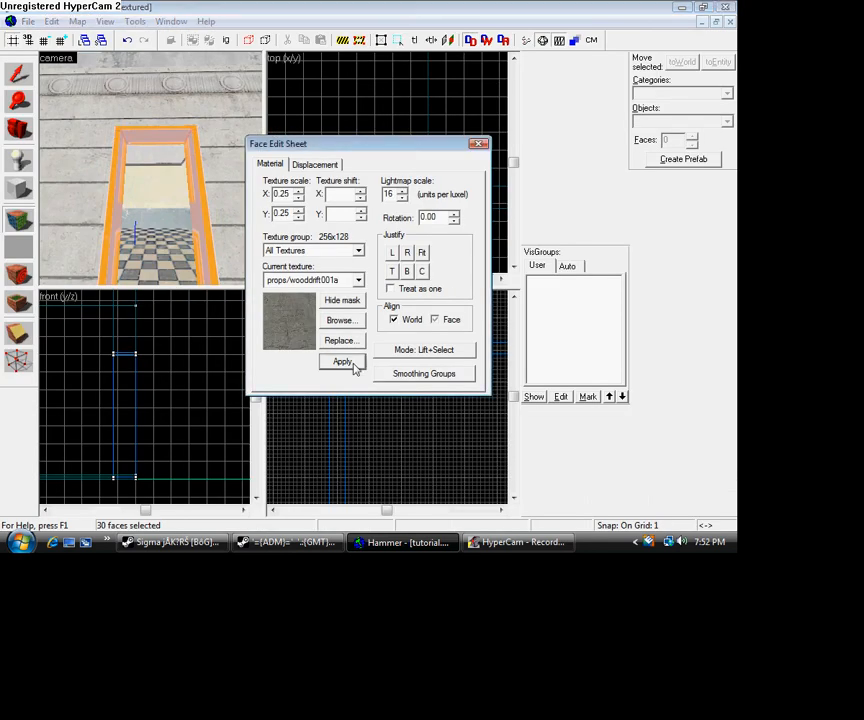
- Place a prop_door_rotating entity on the floor inside the framed doorway
click(18, 130)
drag(100, 145, 151, 168)
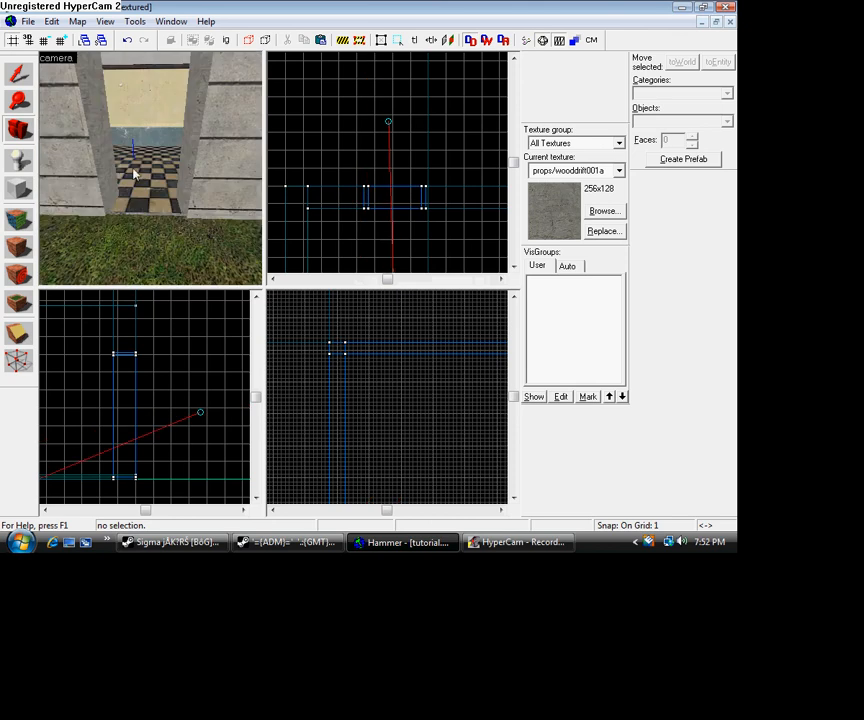
click(18, 160)
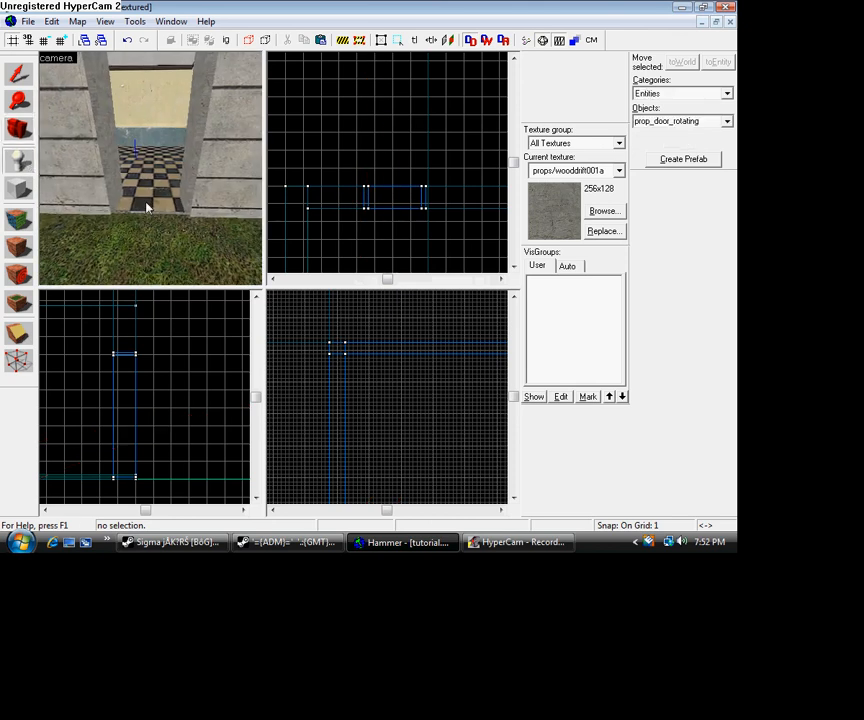
click(704, 119)
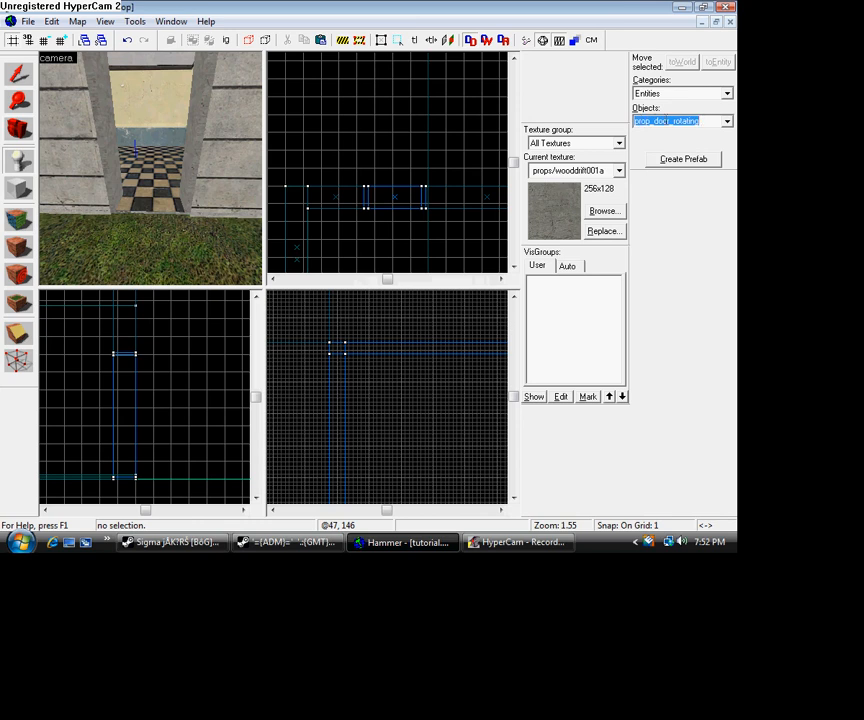
click(712, 121)
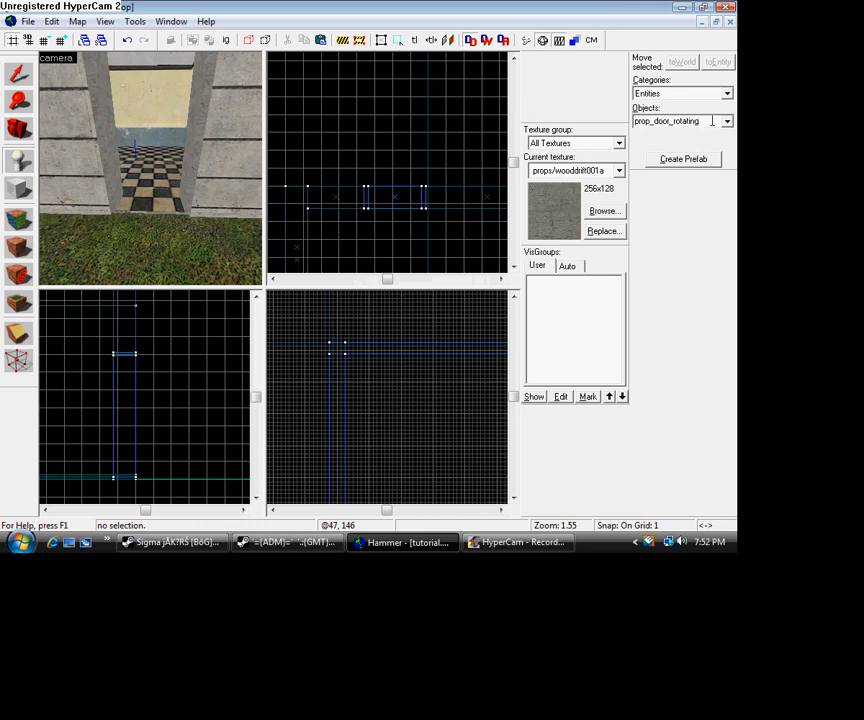
click(148, 207)
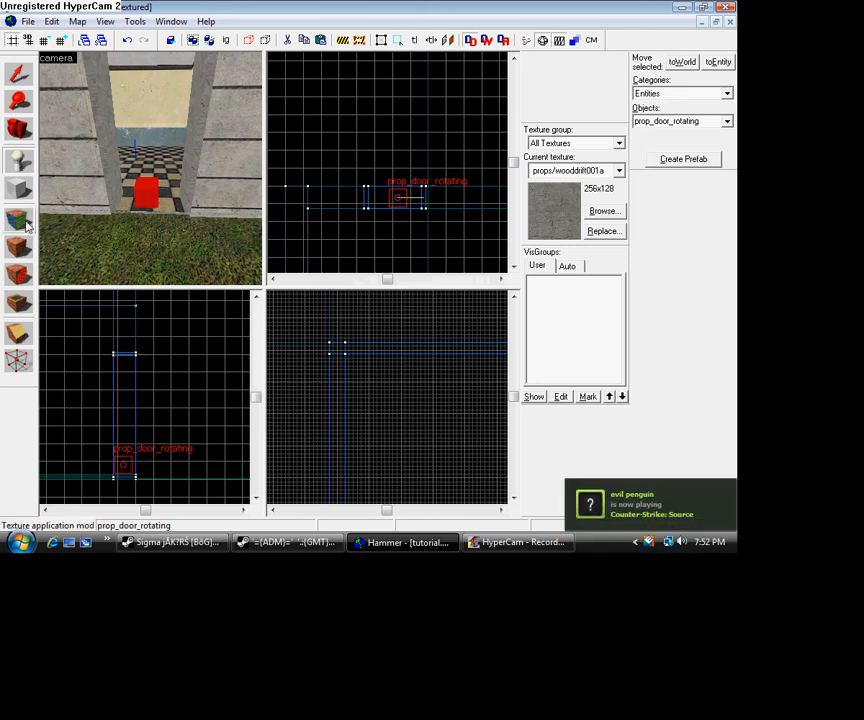
- Set the door entity's world model to models/props_c17/door01_left.mdl, filtering the model list by "door01"
click(29, 77)
double_click(145, 192)
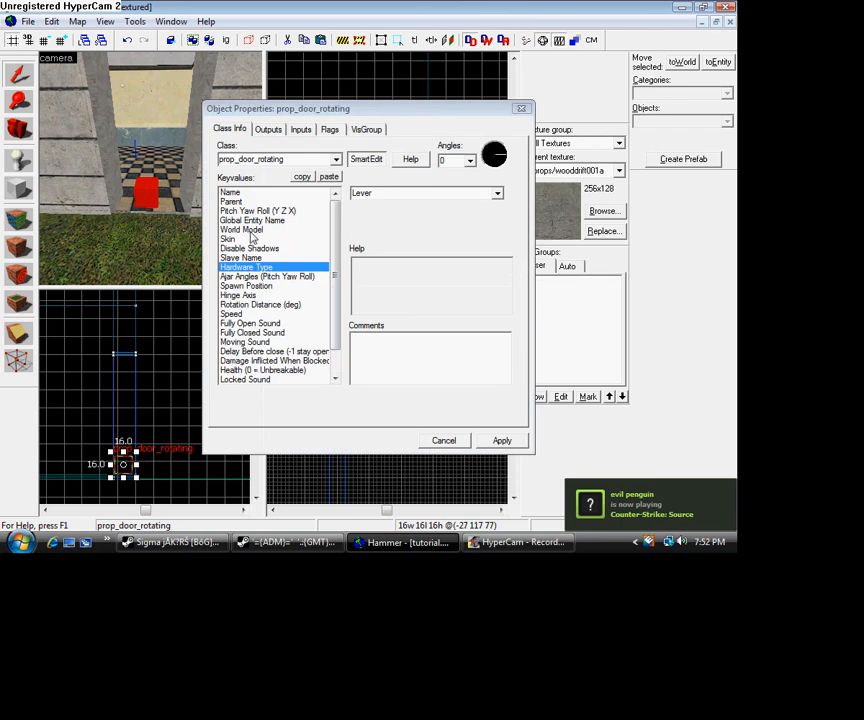
click(261, 230)
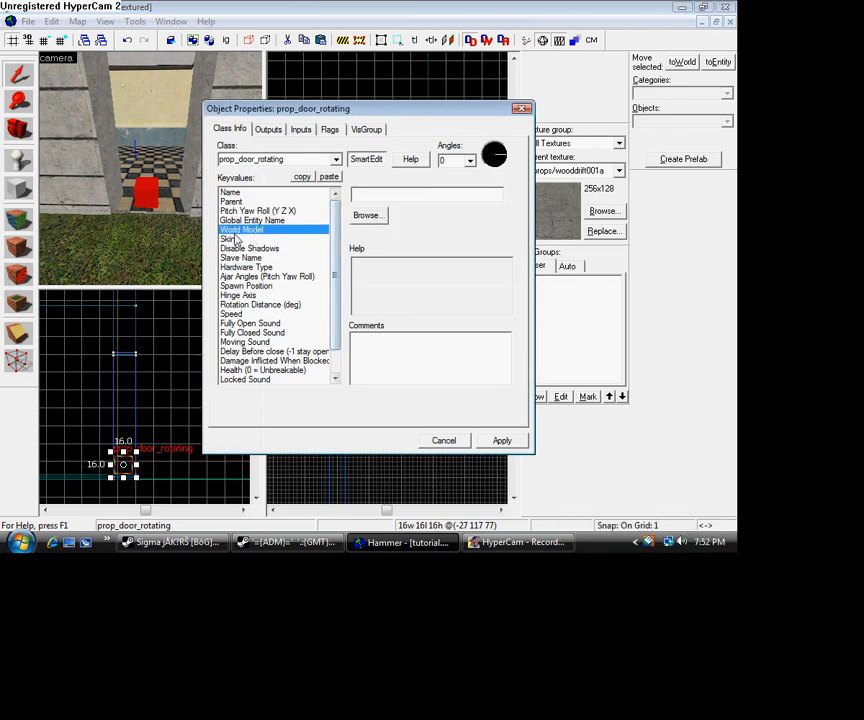
click(367, 217)
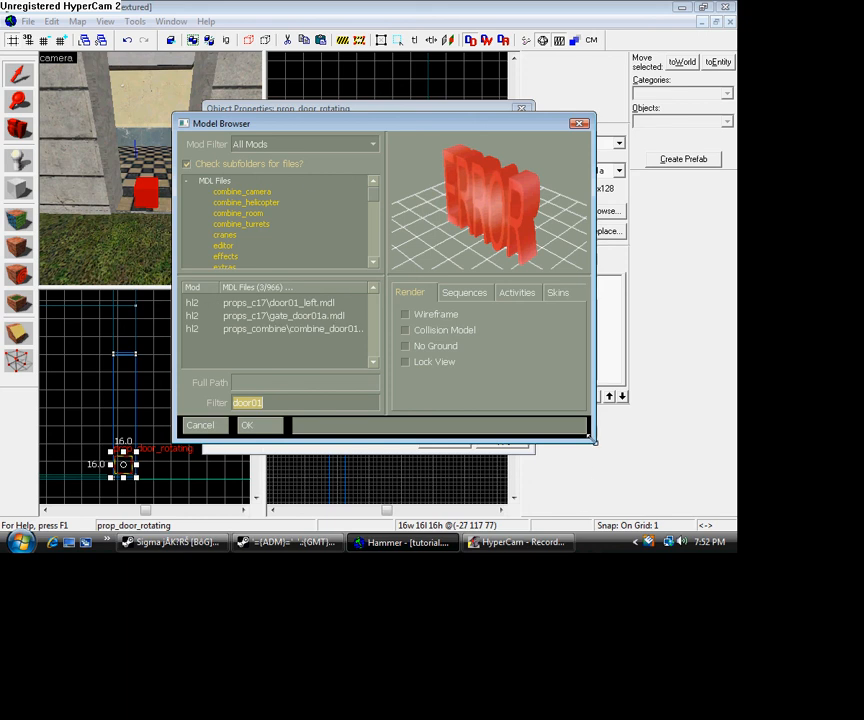
mouse_move(595, 442)
mouse_down()
mouse_move(528, 380)
mouse_move(602, 452)
mouse_up()
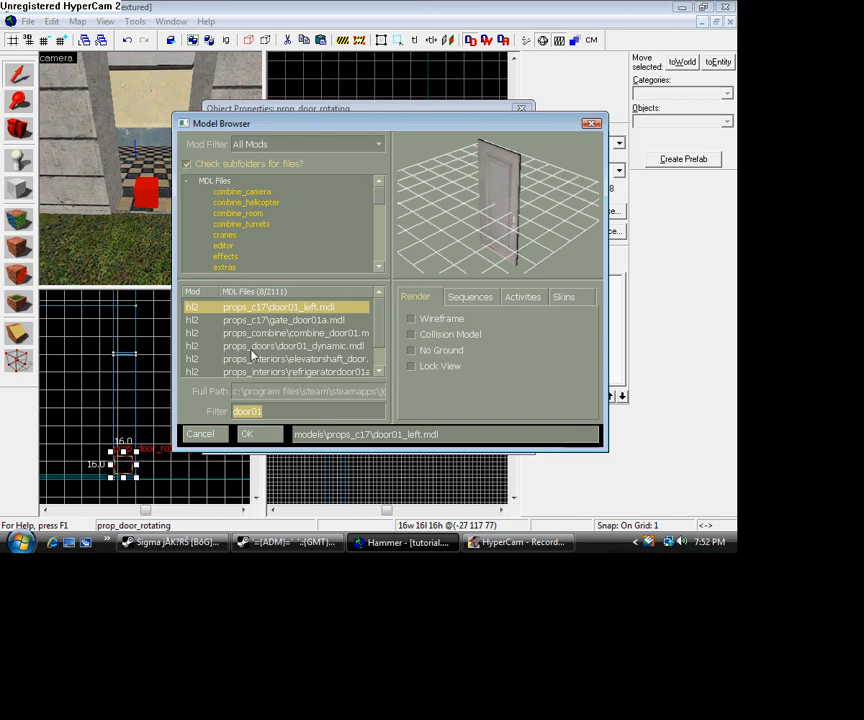
text(door01)
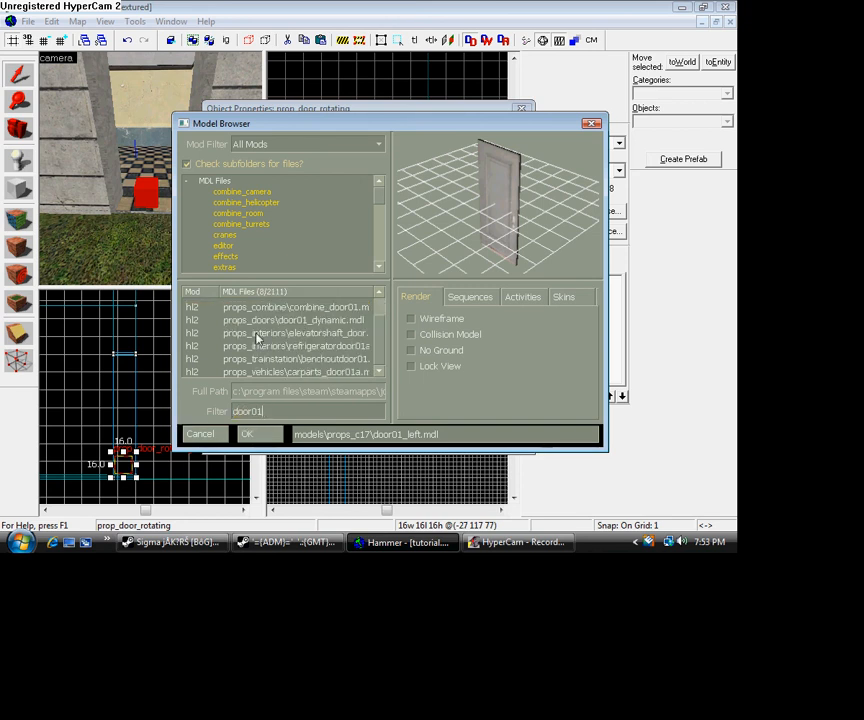
click(320, 306)
click(304, 307)
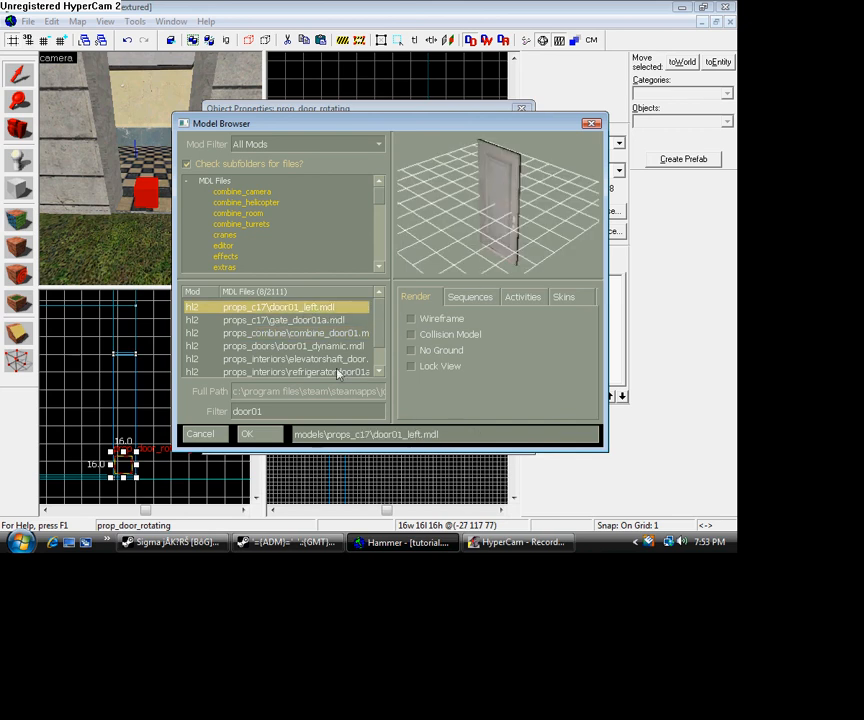
click(247, 434)
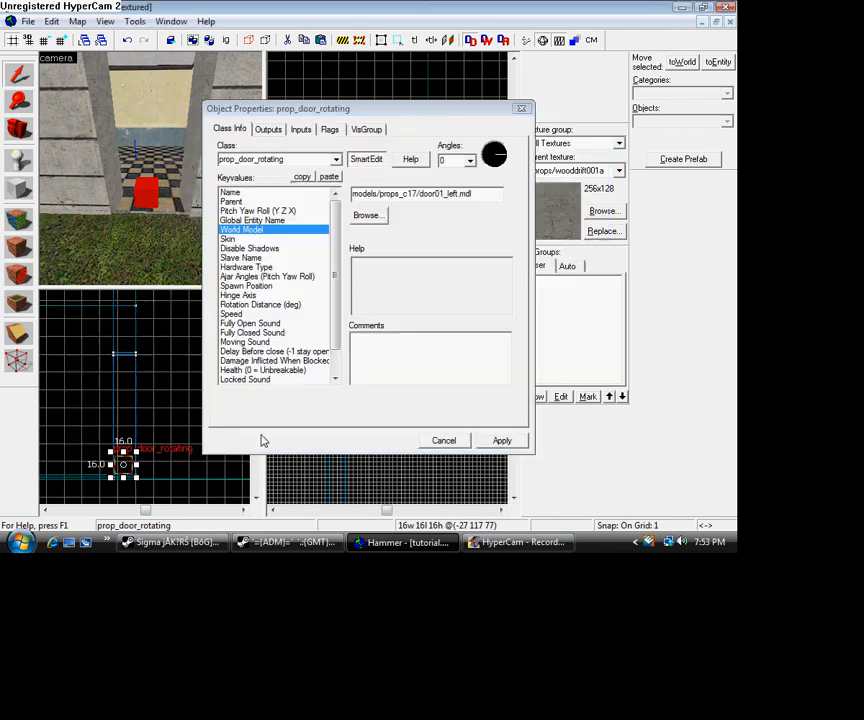
click(509, 446)
- Try skin 1 on the door and then set its skin to 2
drag(174, 246, 98, 237)
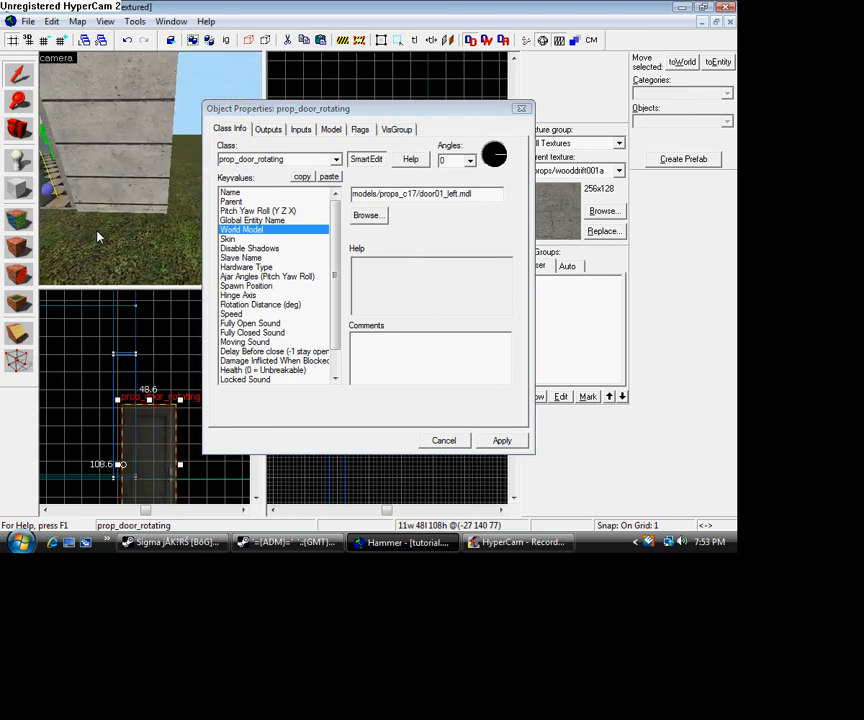
click(228, 240)
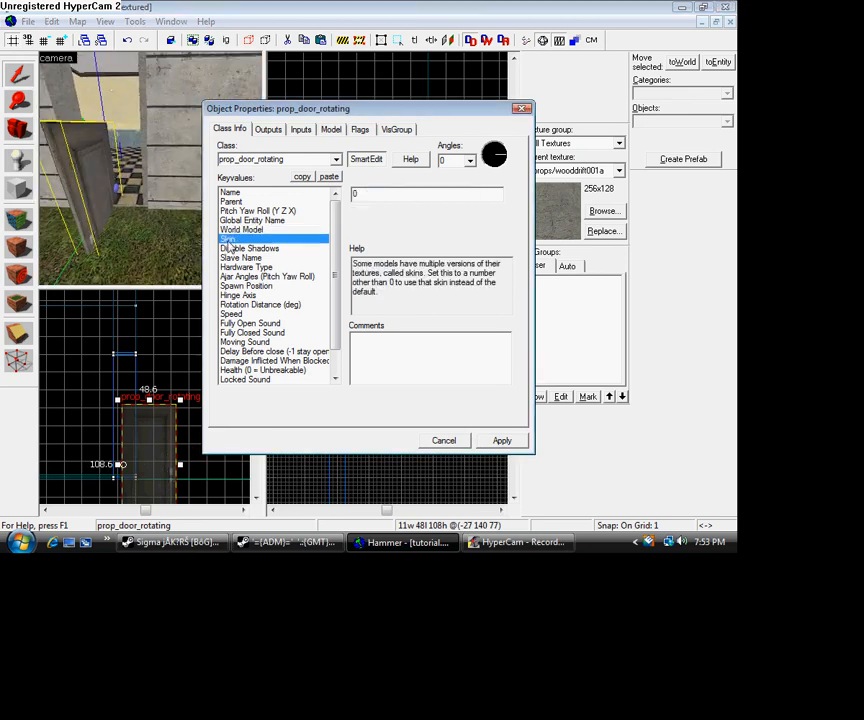
click(366, 196)
click(488, 447)
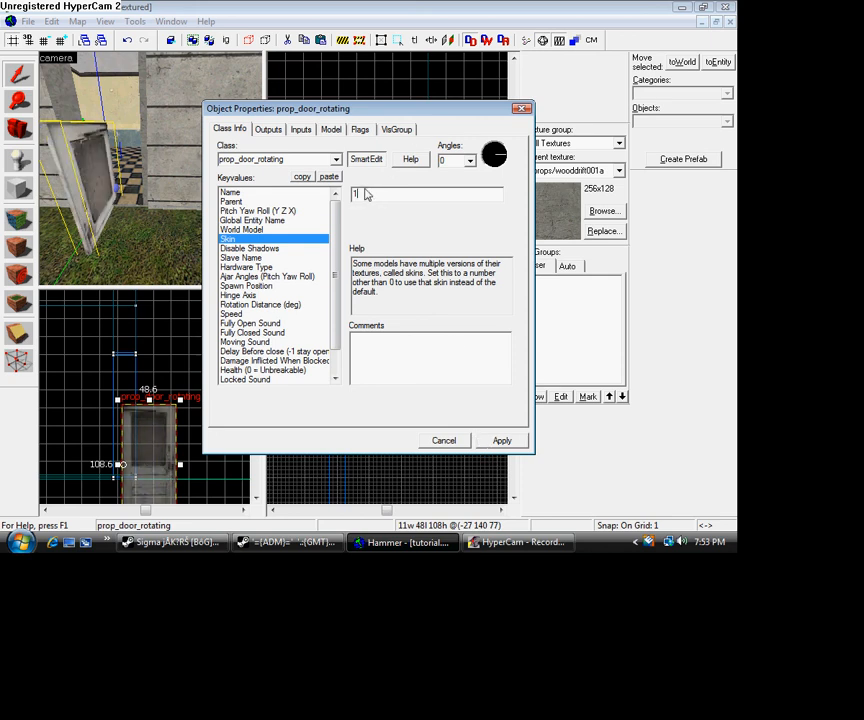
drag(359, 194, 340, 195)
click(502, 440)
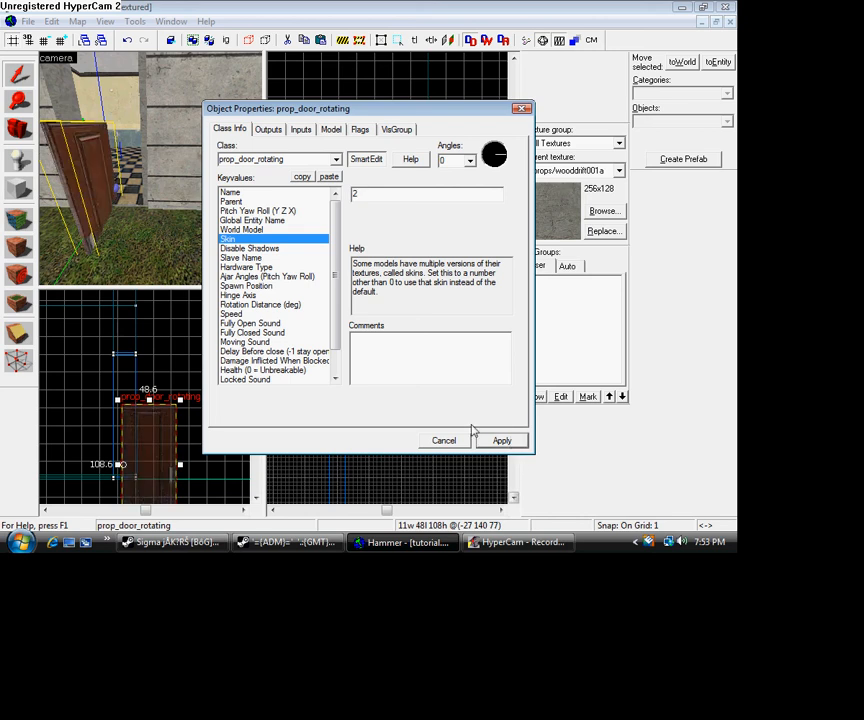
- Examine the door's position and orientation relative to the doorway from several angles
click(15, 138)
drag(98, 152, 166, 239)
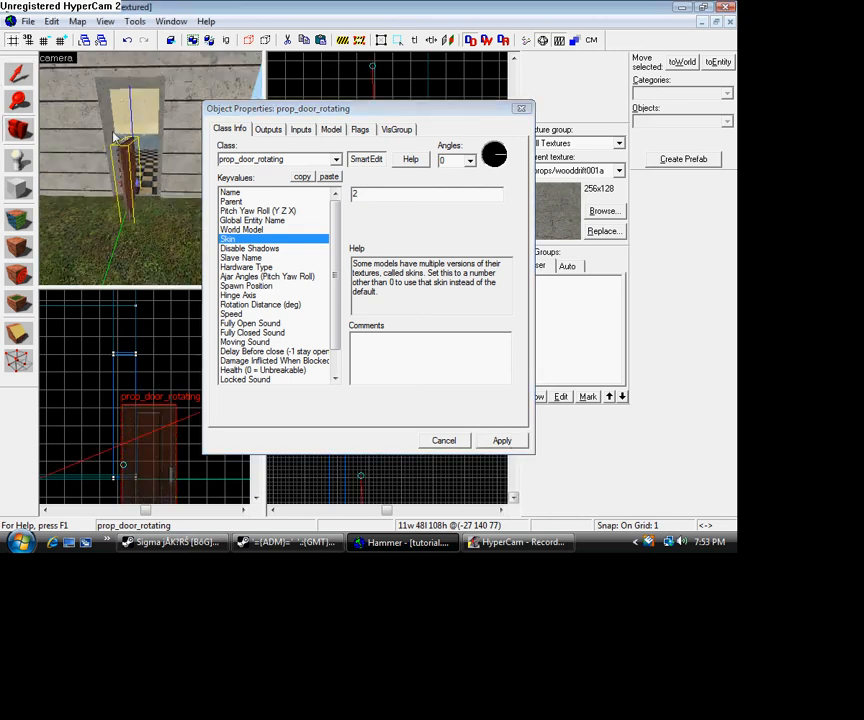
click(22, 78)
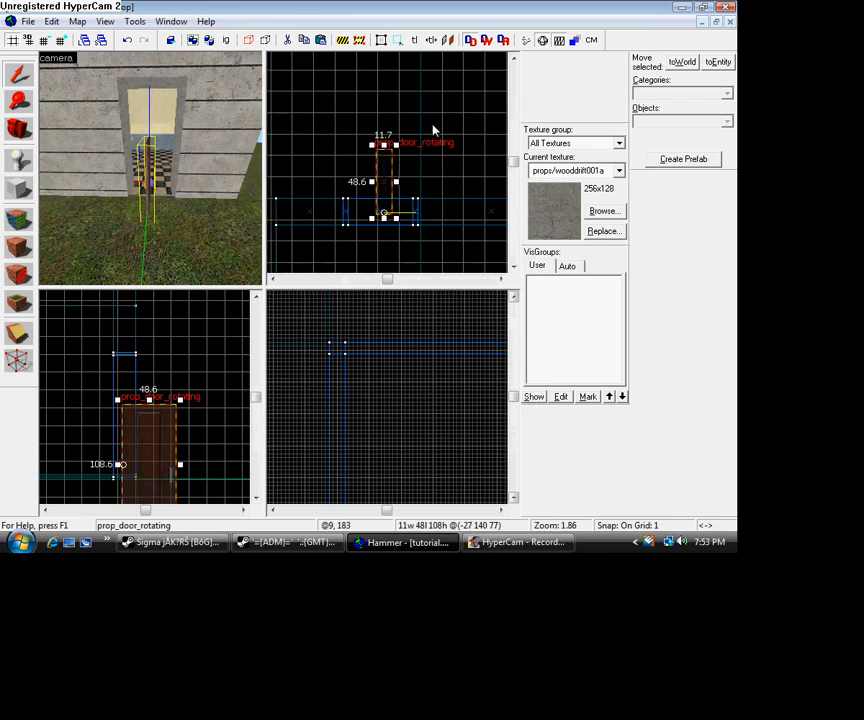
click(14, 134)
drag(120, 158, 151, 168)
key(d)
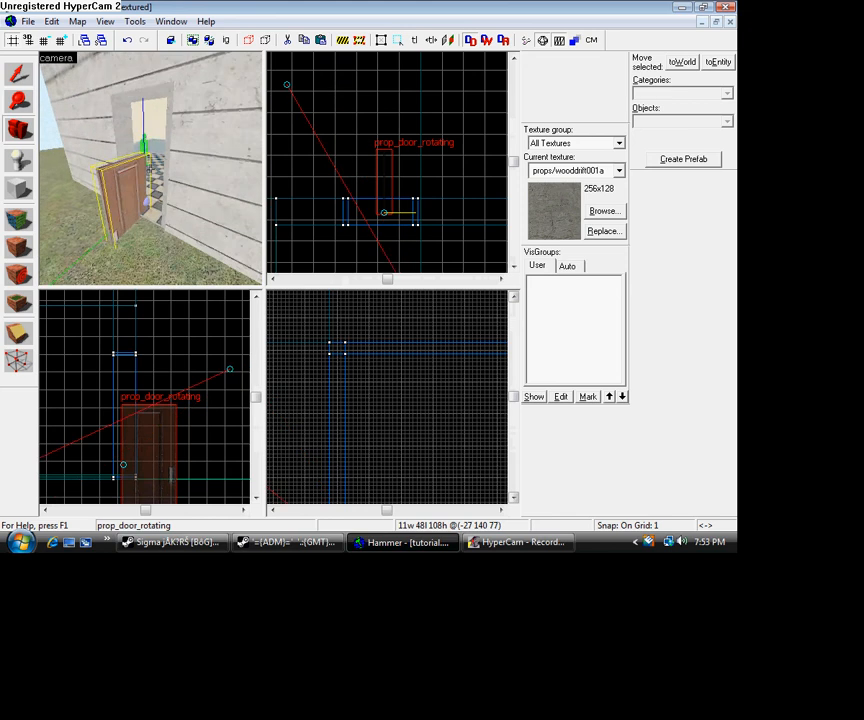
key(w)
key(s)
key(z)
key(d)
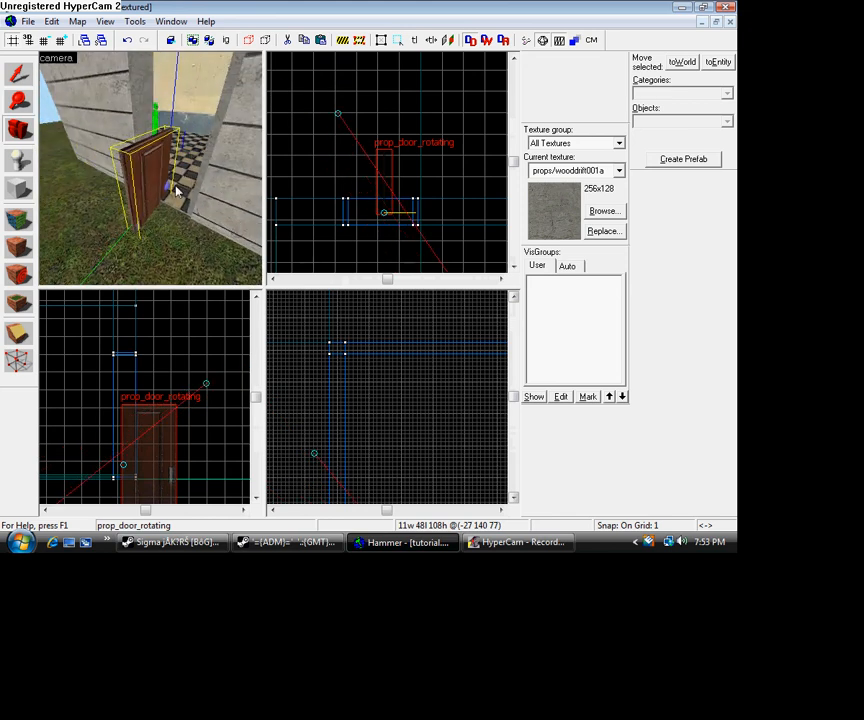
- Enlarge the grid to 8 units and rotate the door a quarter turn in plan so it runs parallel to the wall
key(bracketright)
key(bracketright)
key(bracketright)
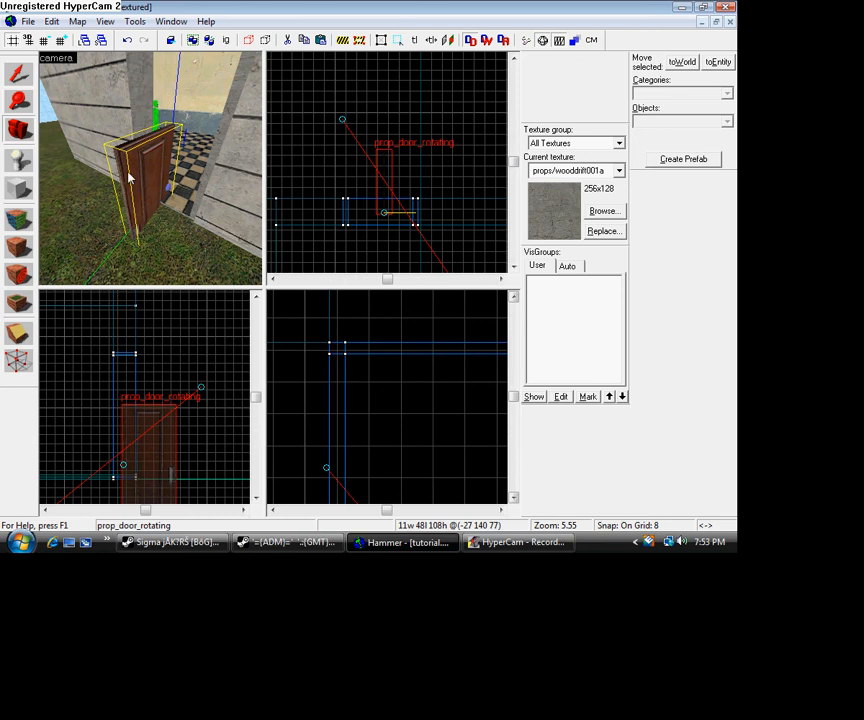
click(17, 75)
click(122, 143)
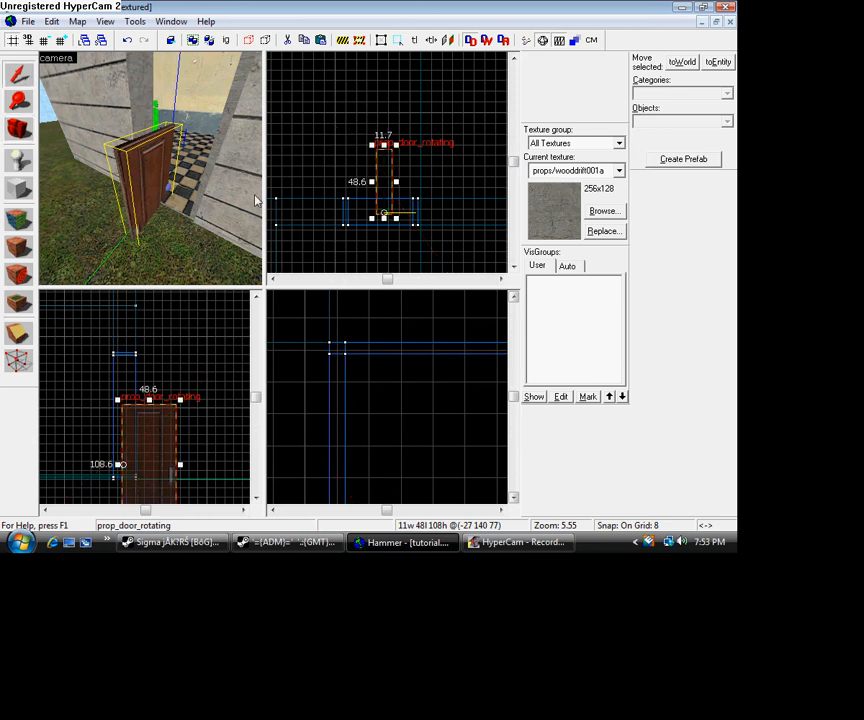
scroll(395, 187, down, 2)
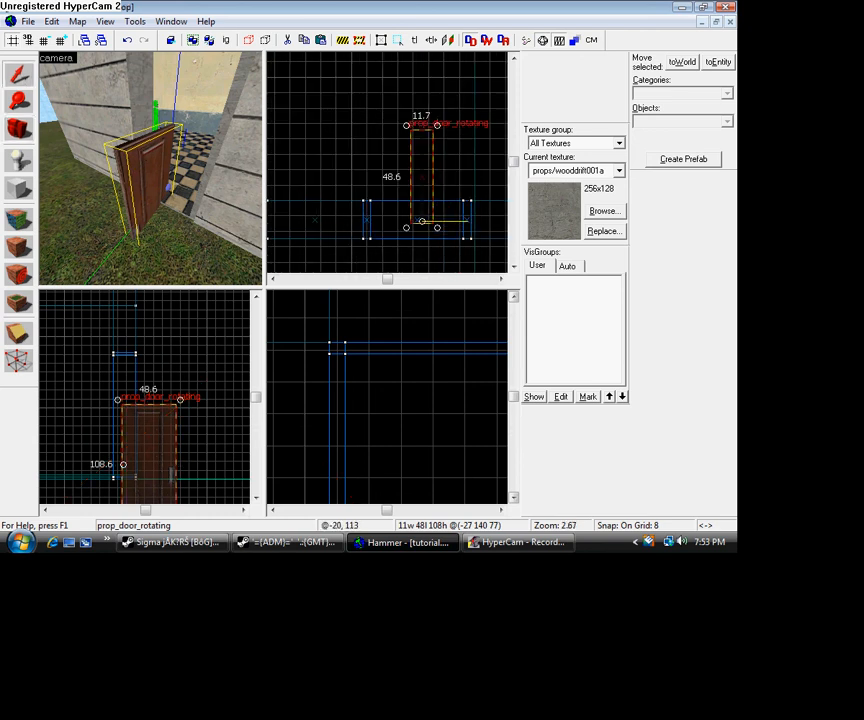
drag(437, 227, 489, 28)
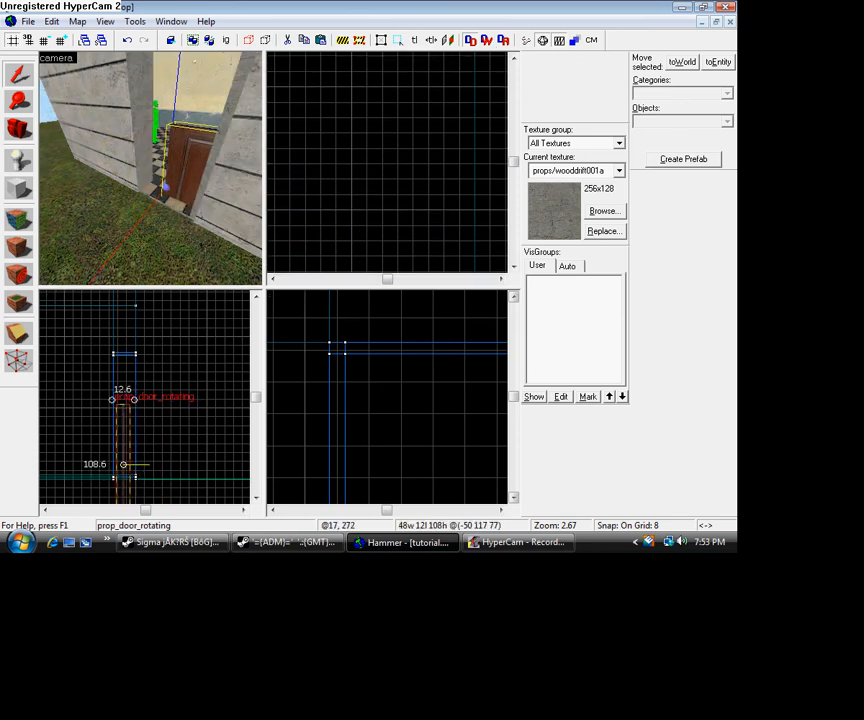
- Move the rotated door about 19 units along the wall in plan, between the two sides of the frame
click(514, 270)
click(514, 270)
click(514, 270)
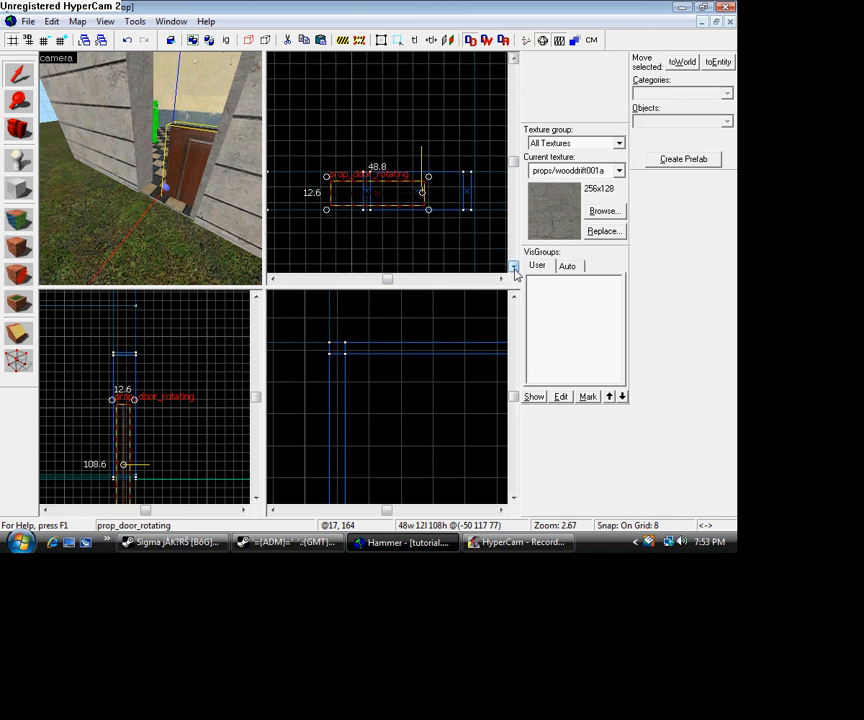
scroll(387, 213, up, 6)
scroll(387, 216, down, 2)
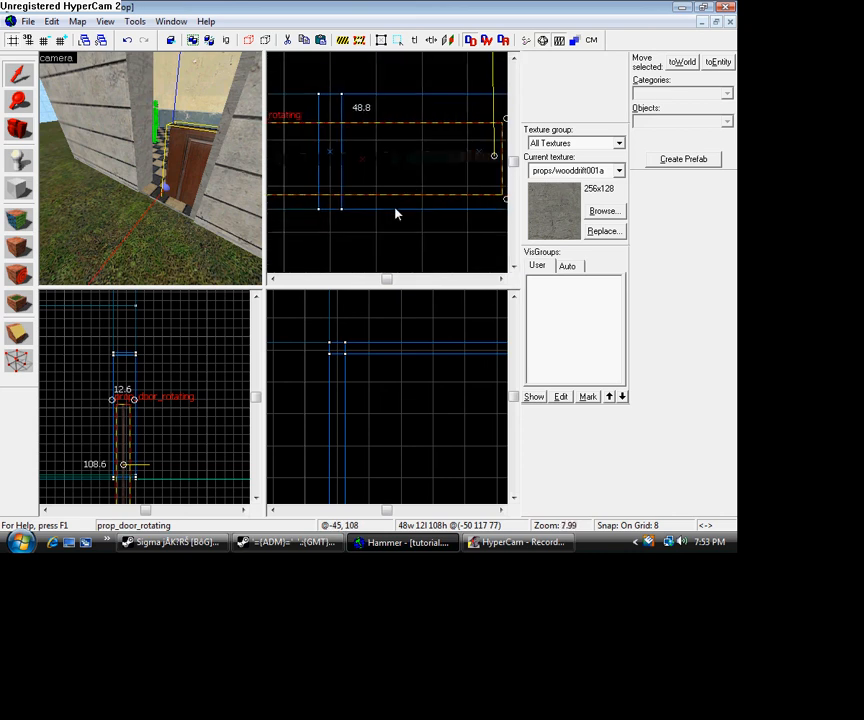
drag(396, 172, 469, 164)
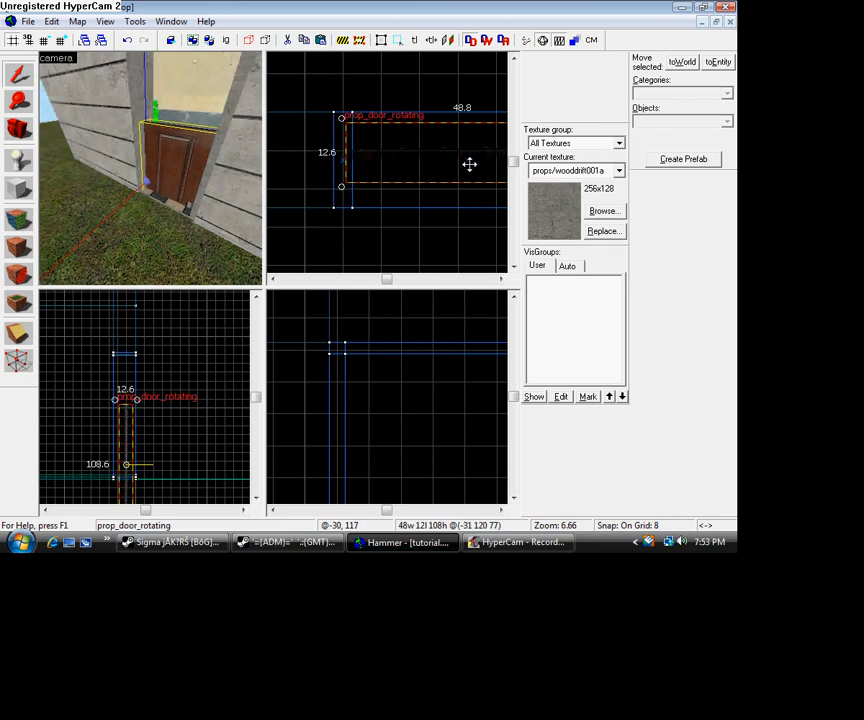
- Reduce the grid to 1 unit and nudge the door 1 unit along the wall to line up with the frame
key(bracketleft)
key(bracketleft)
key(bracketleft)
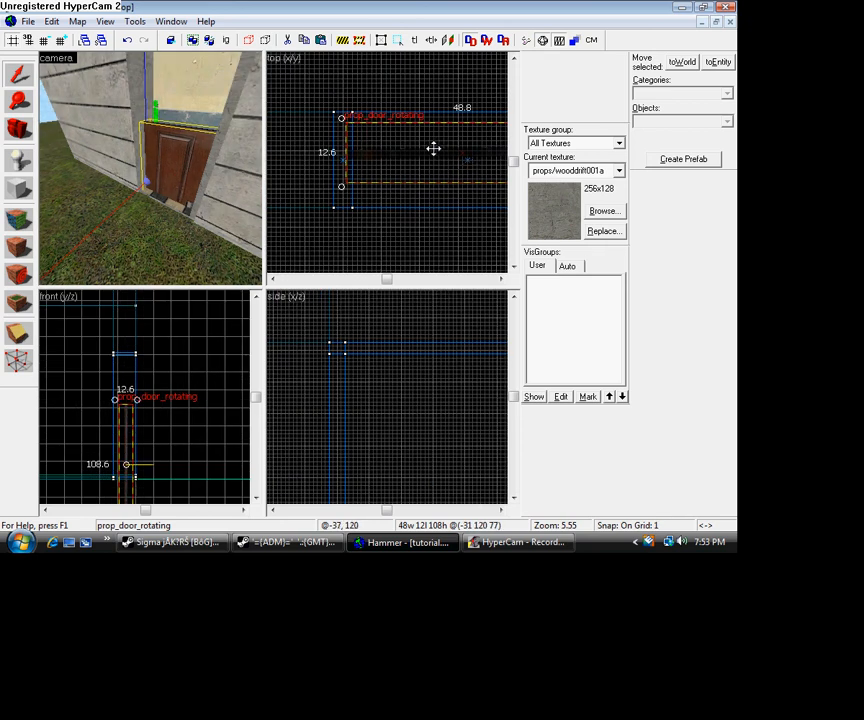
drag(433, 148, 436, 147)
scroll(430, 151, up, 3)
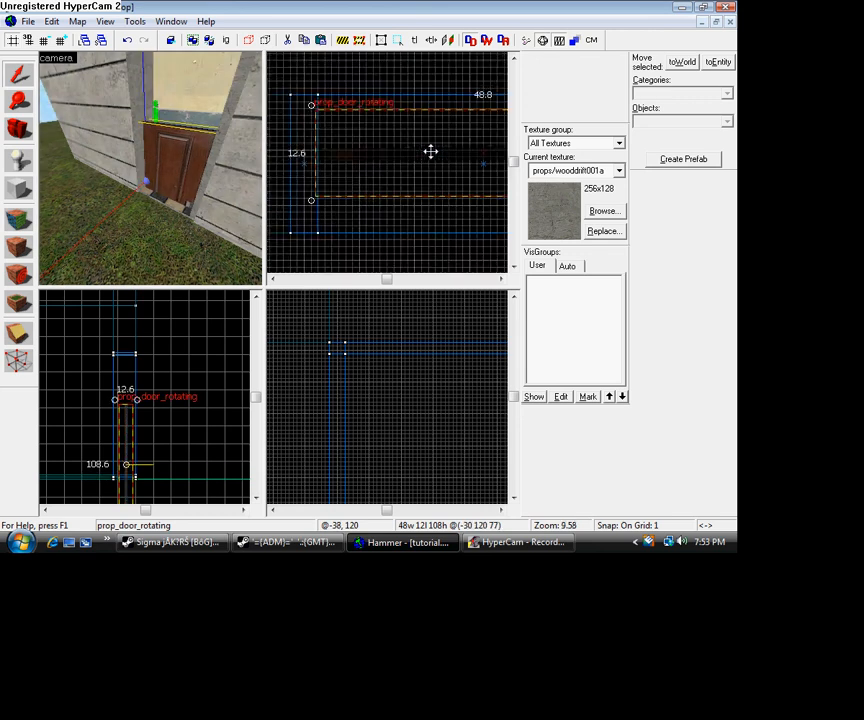
scroll(428, 160, up, 2)
scroll(365, 205, up, 1)
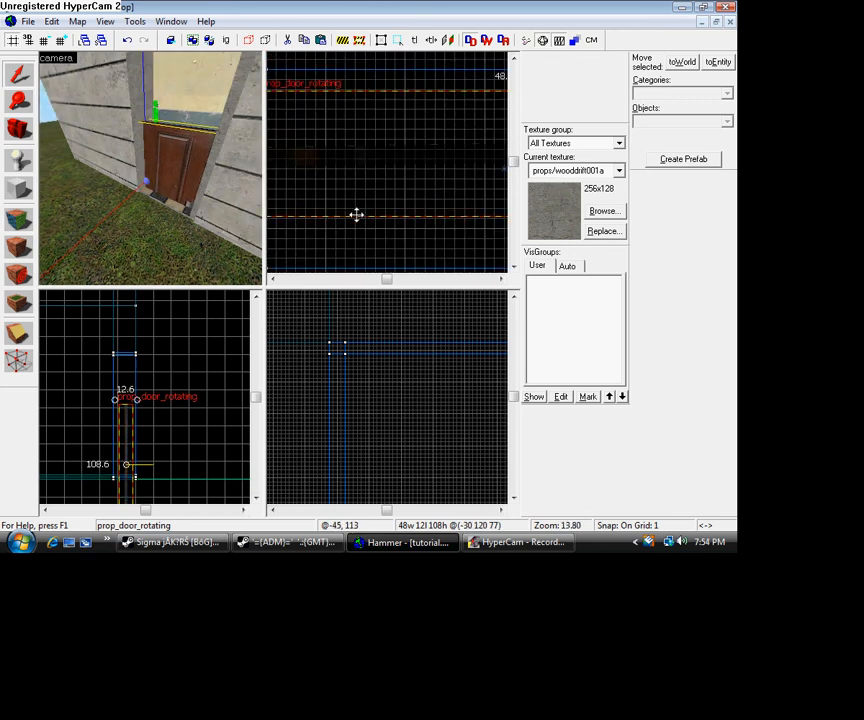
scroll(350, 208, down, 3)
drag(326, 182, 329, 183)
- Raise the door about 45 units so it stands on the floor and fills the frame, and check the fit
scroll(340, 231, down, 2)
scroll(155, 452, down, 1)
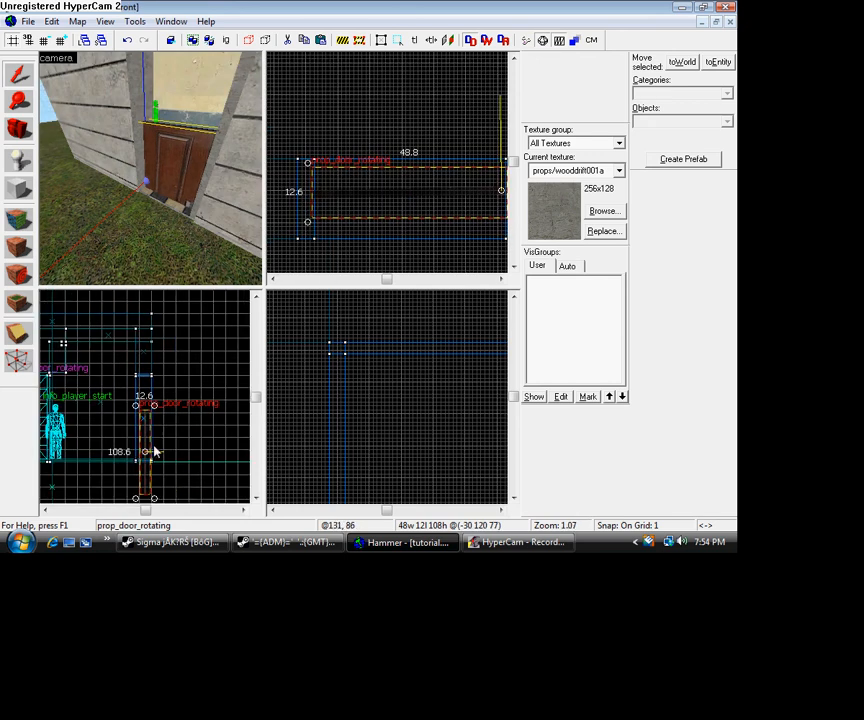
drag(147, 449, 144, 406)
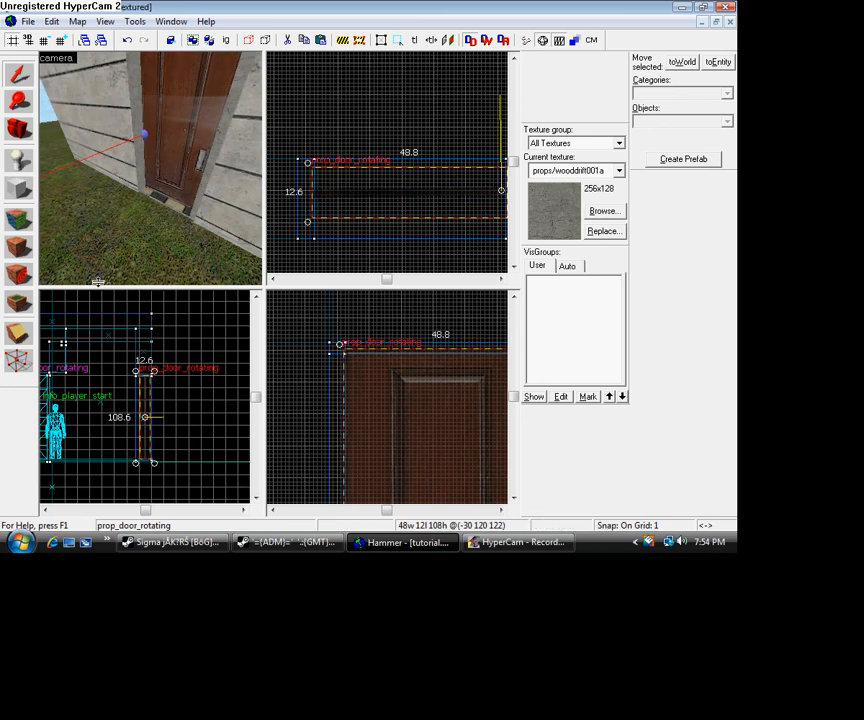
click(18, 131)
drag(150, 168, 150, 168)
click(18, 75)
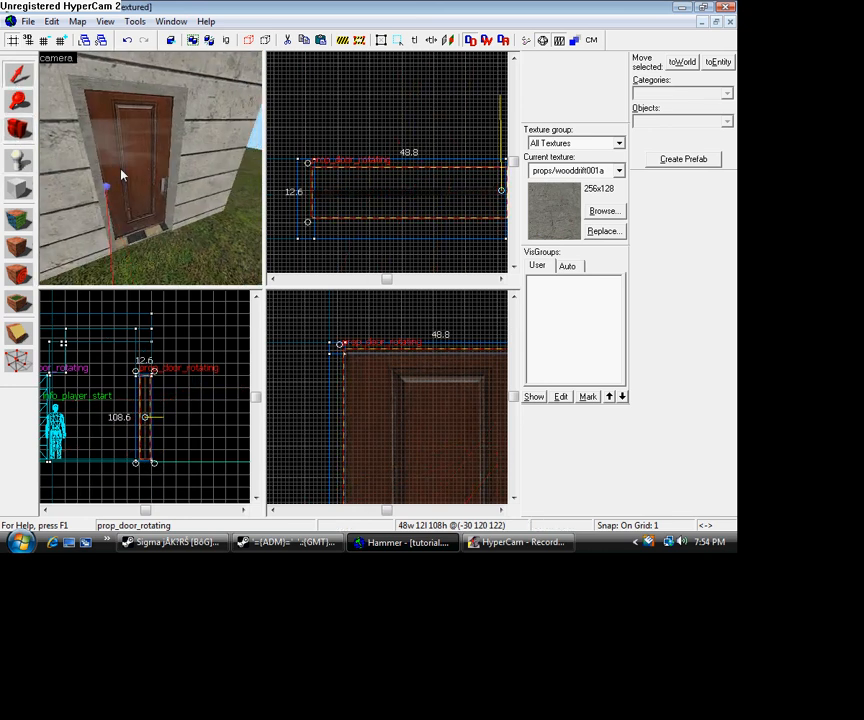
- Set the selected door's Hardware Type to Lever in its object properties, then apply the setting and close the properties
double_click(126, 171)
click(266, 268)
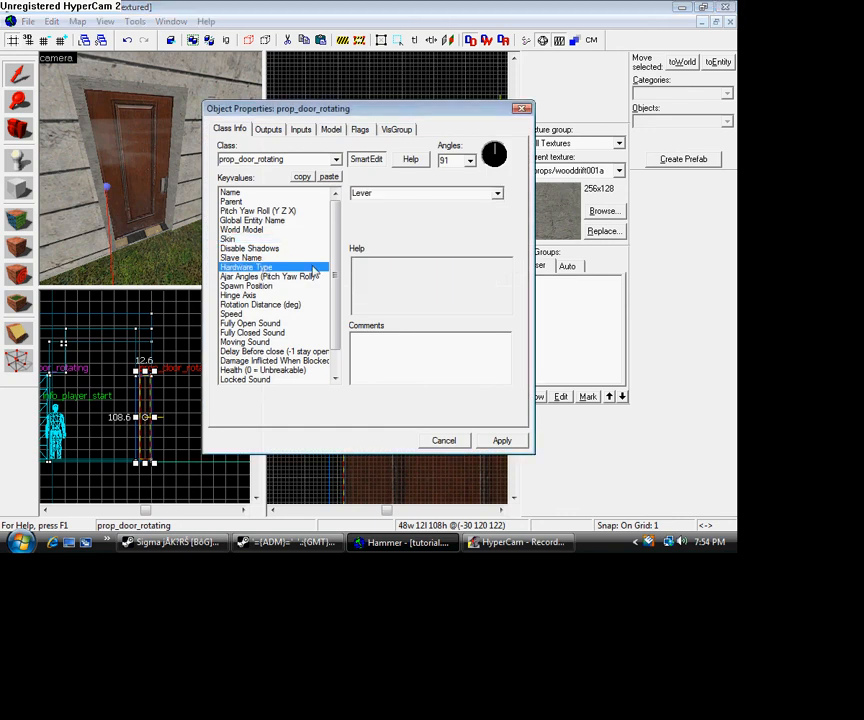
click(496, 196)
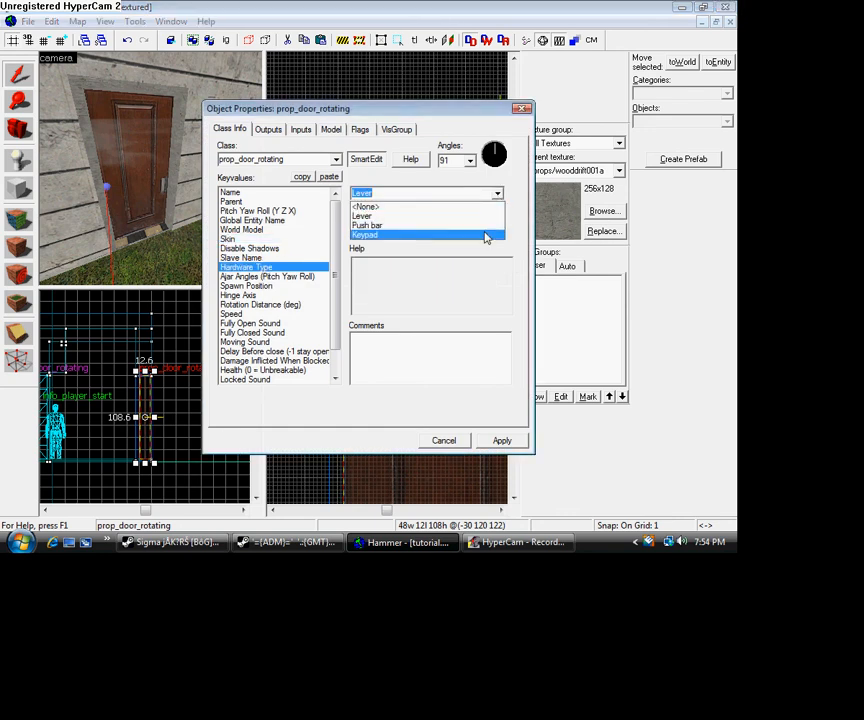
click(481, 220)
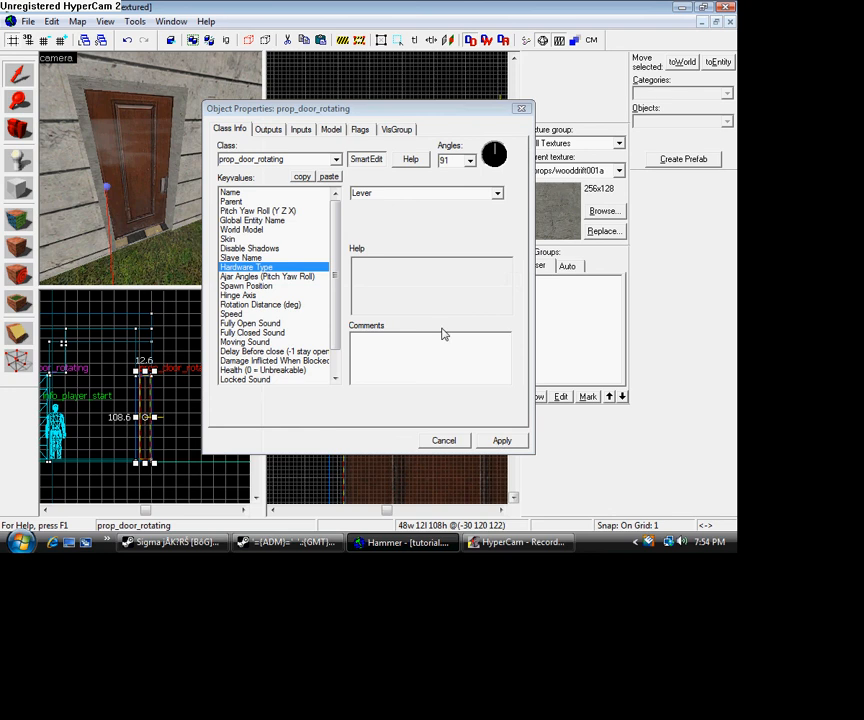
click(500, 440)
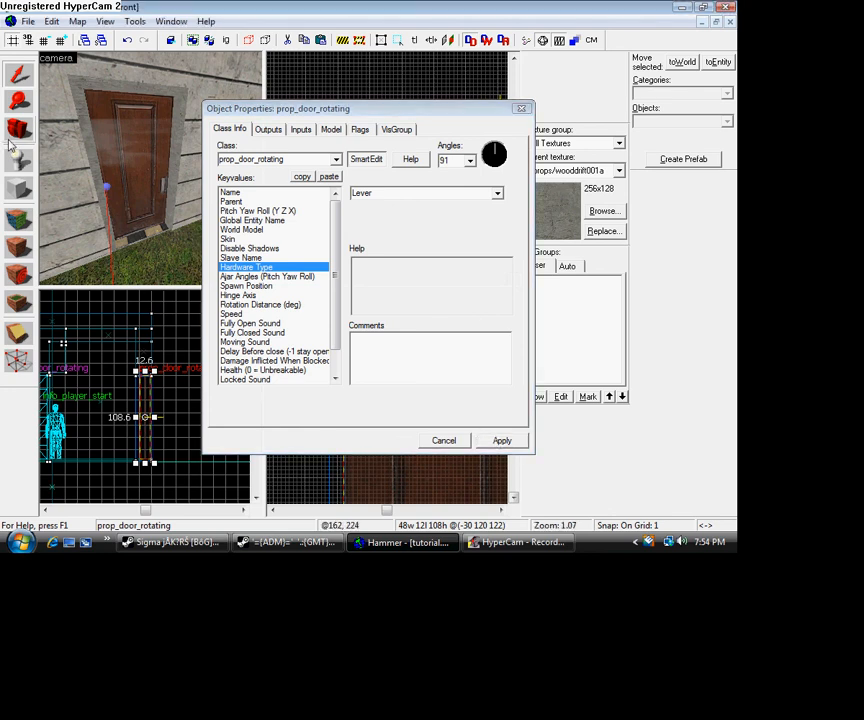
click(522, 109)
- Inspect the door and its frame in the camera view from outside and inside the building
key(z)
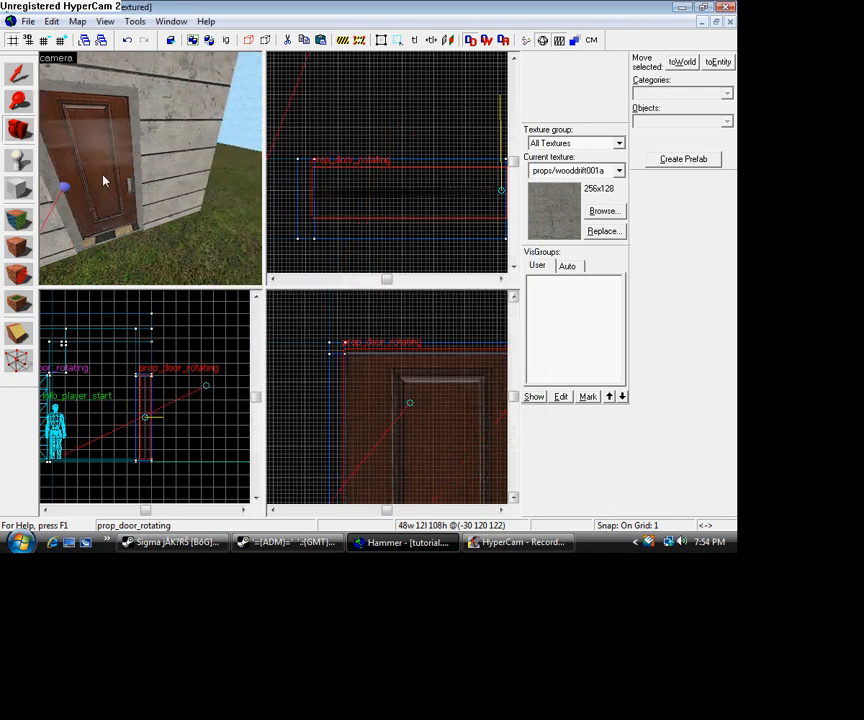
key(s)
key(d)
key(w)
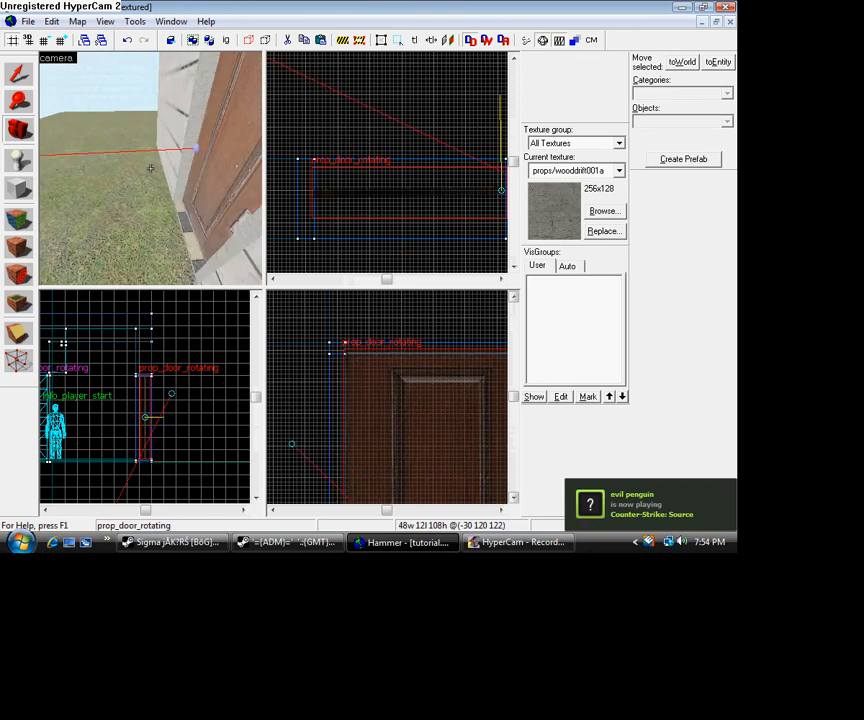
key(a)
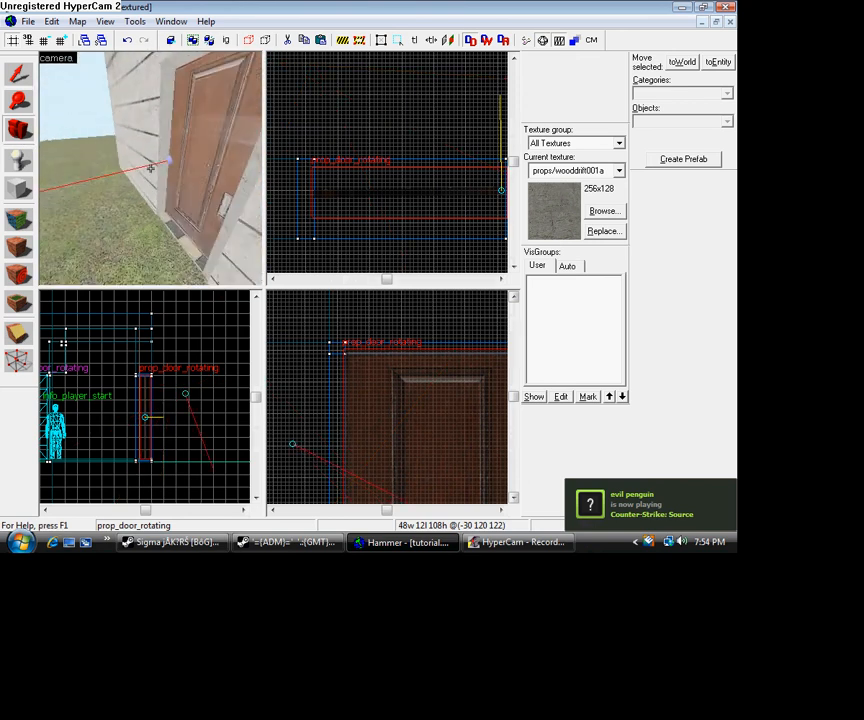
key(w)
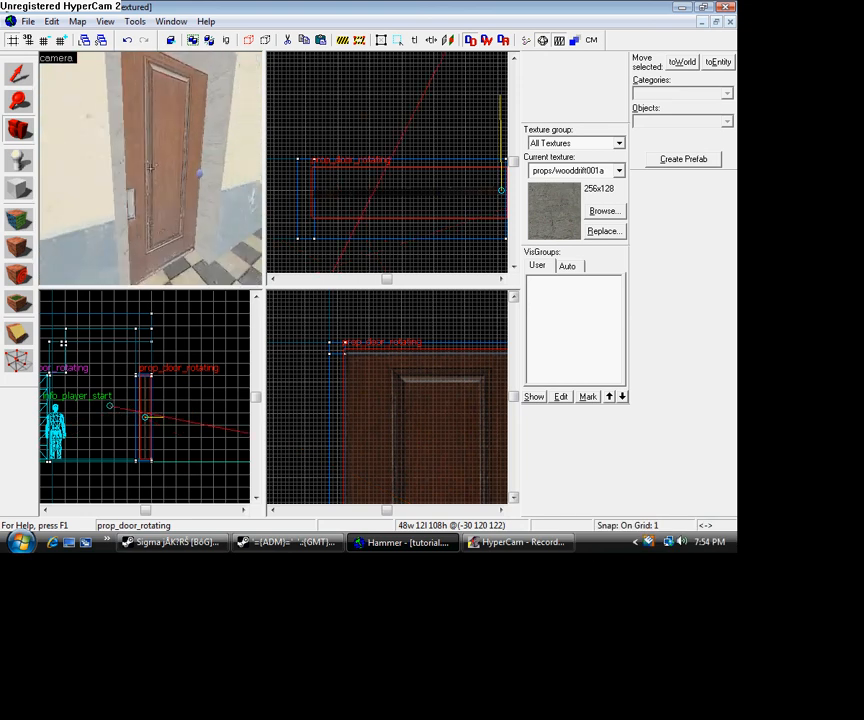
key(w)
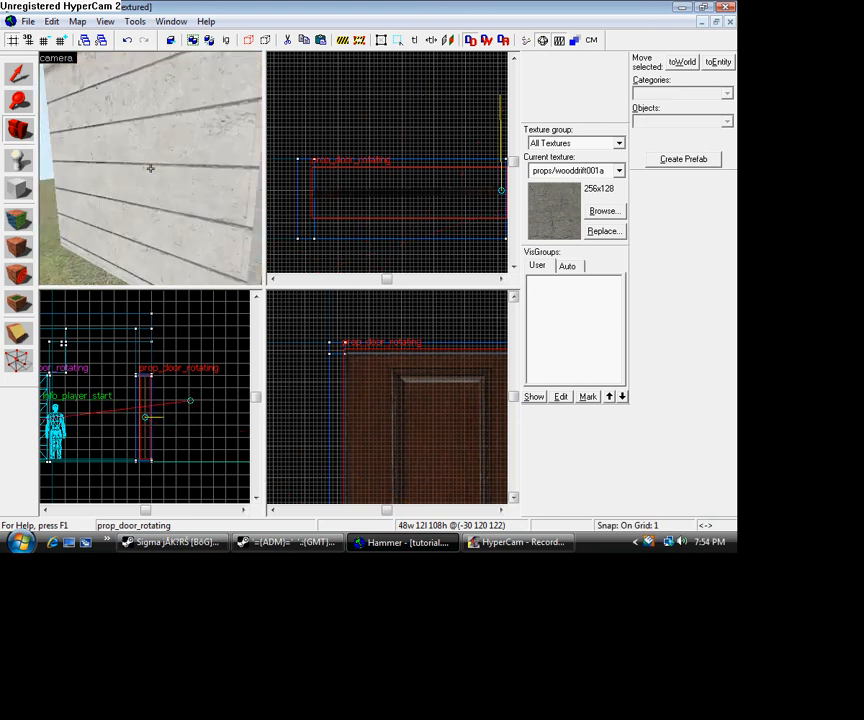
key(s)
key(z)
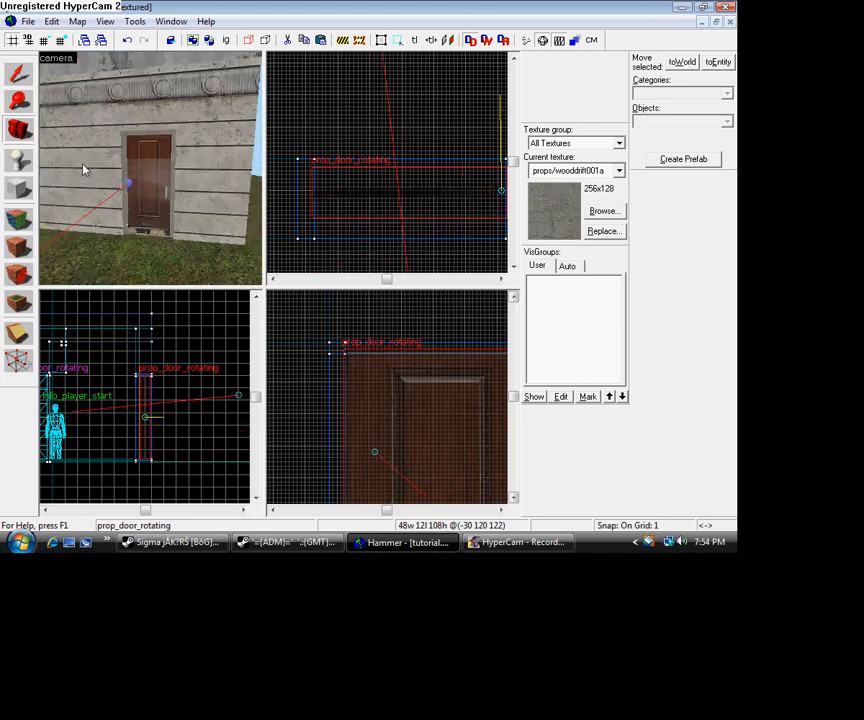
- Save the map as tutorial in the Garry's Mod maps folder, overwriting the existing file
click(28, 21)
click(60, 102)
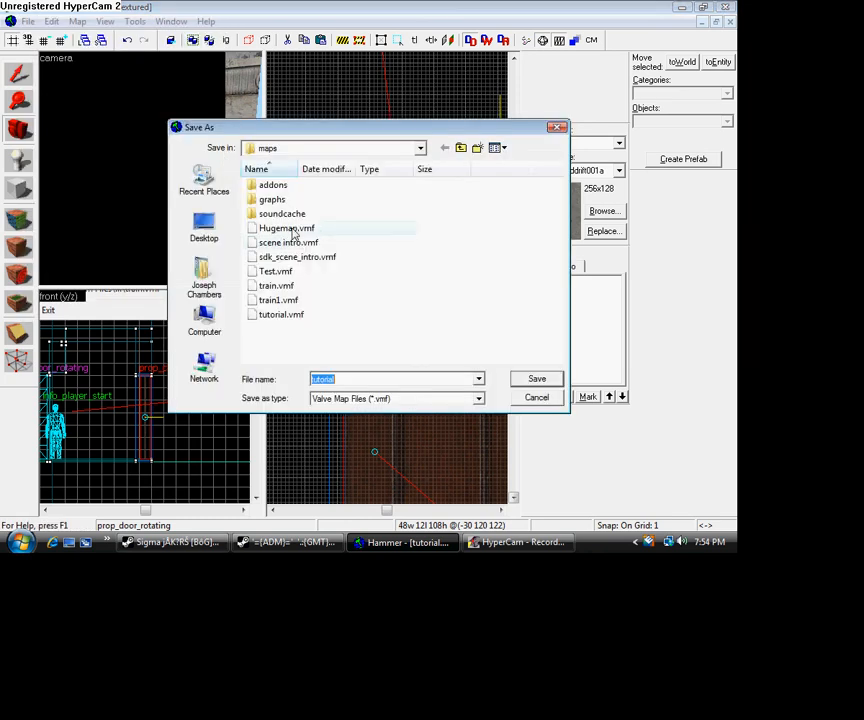
click(421, 149)
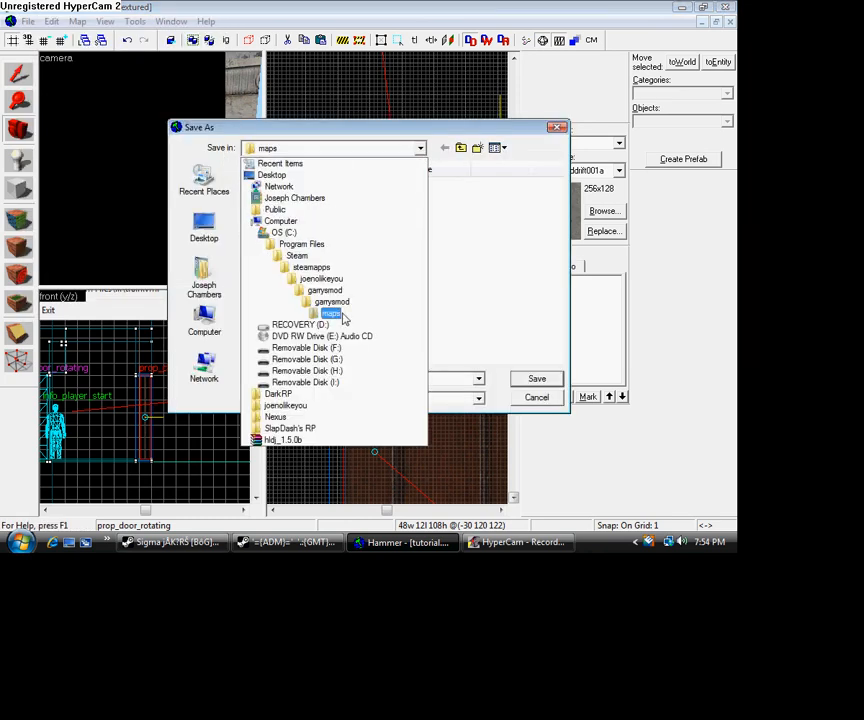
click(458, 135)
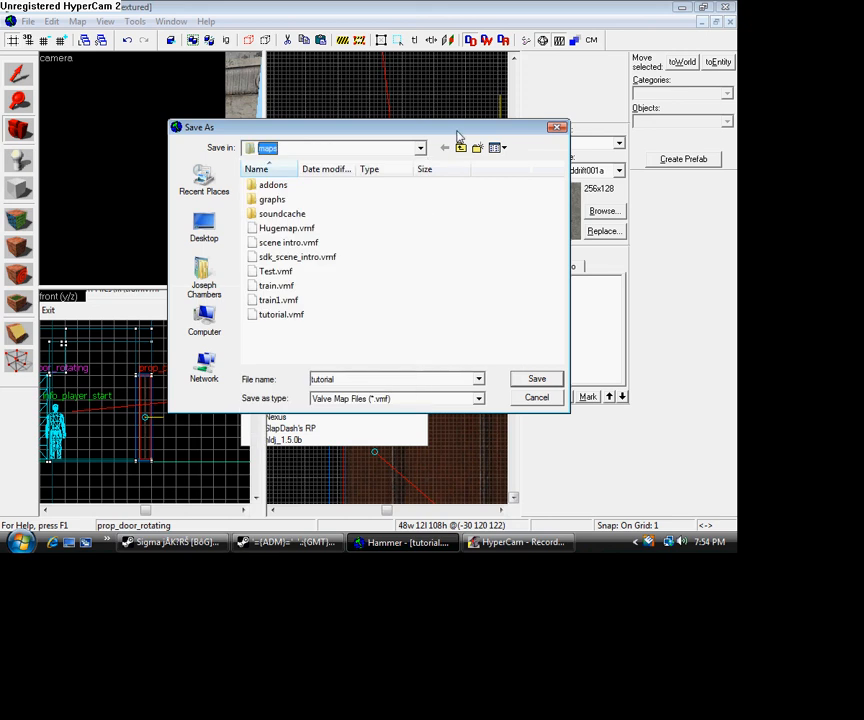
click(536, 379)
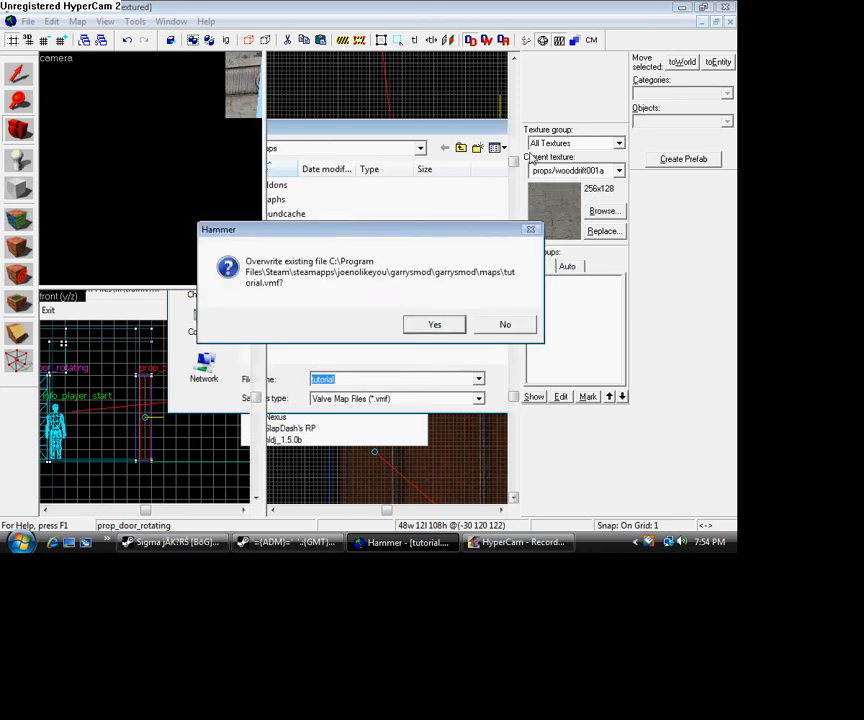
click(434, 325)
- Compile the map with BSP, VIS and RAD on Normal without running the game, and close the compile log
key(F9)
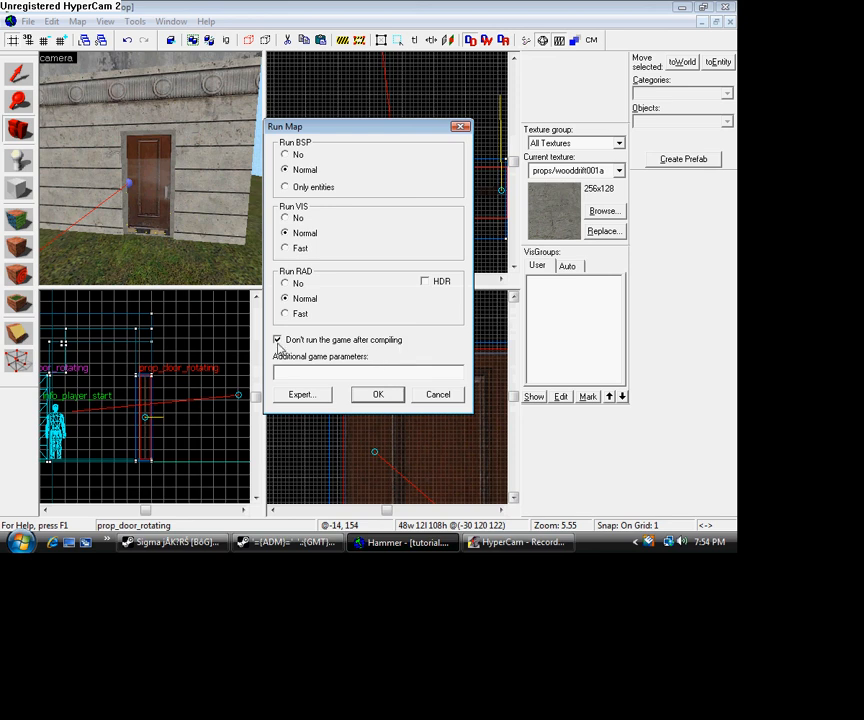
click(370, 395)
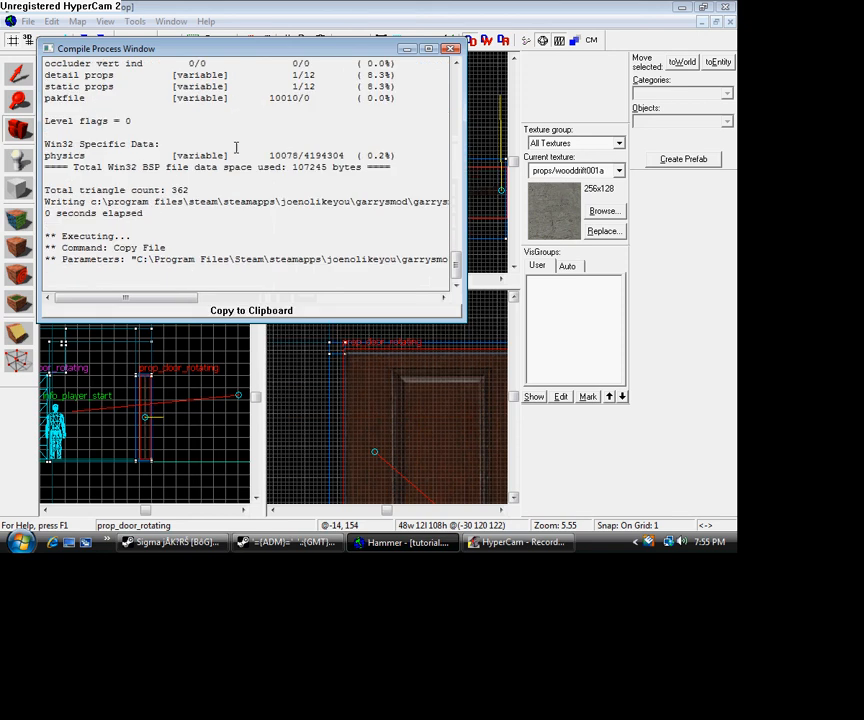
click(451, 48)
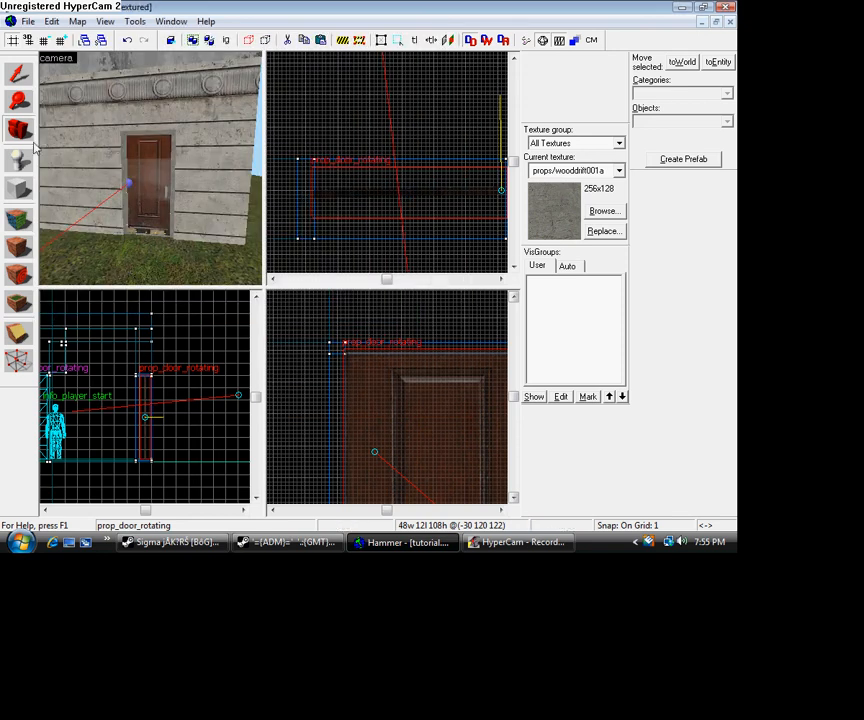
- Review the finished doorway in the camera view, going from the outer wall through to the tiled room
key(z)
key(w)
key(s)
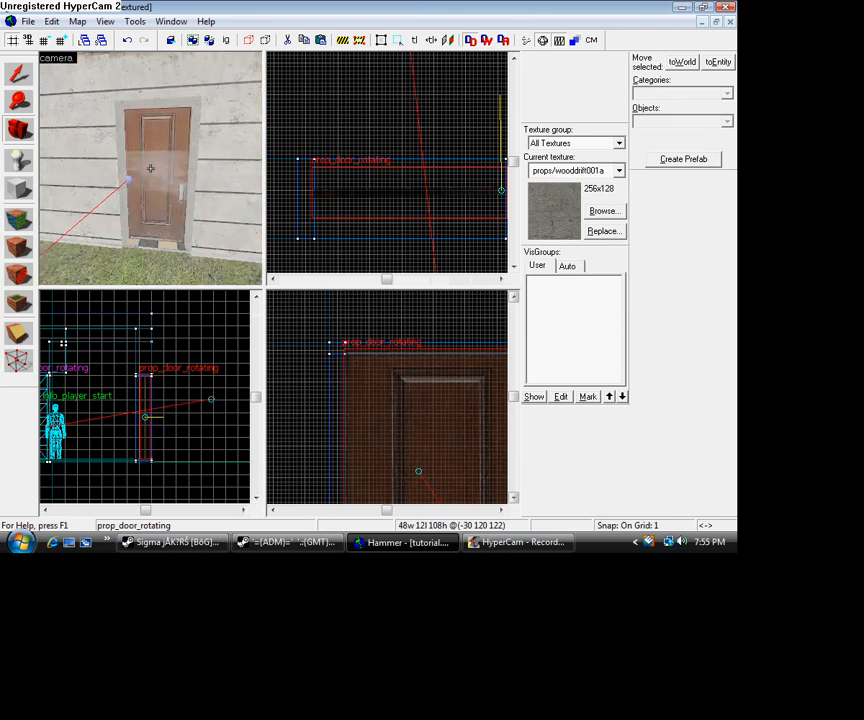
key(a)
key(d)
key(a)
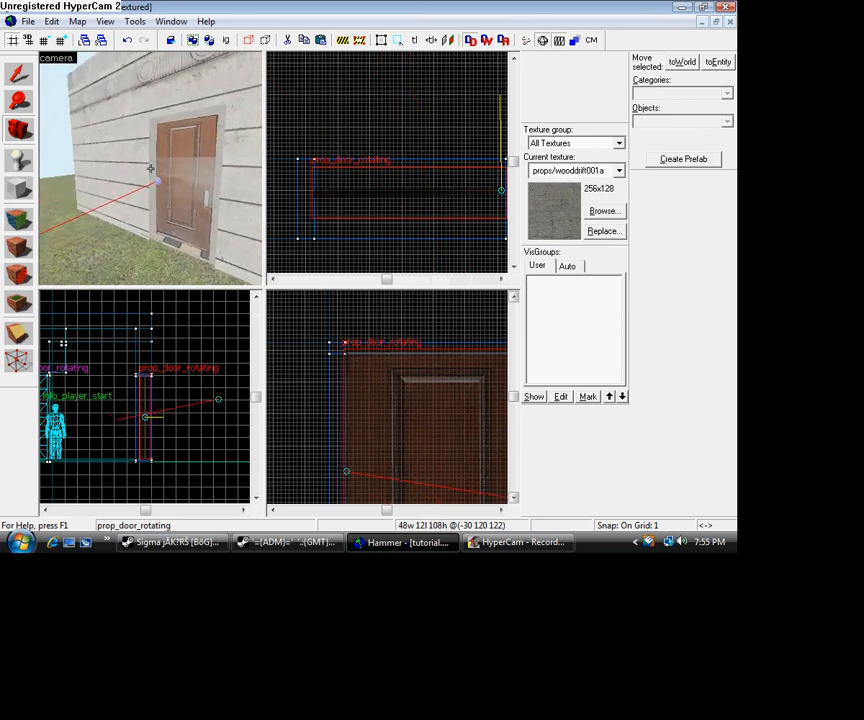
key(w)
key(w)
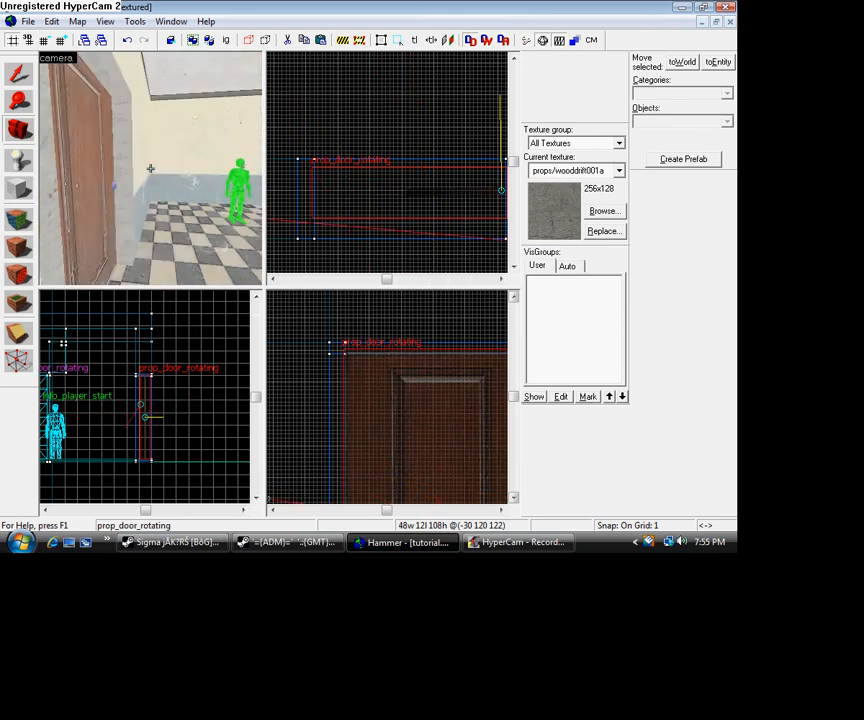
key(s)
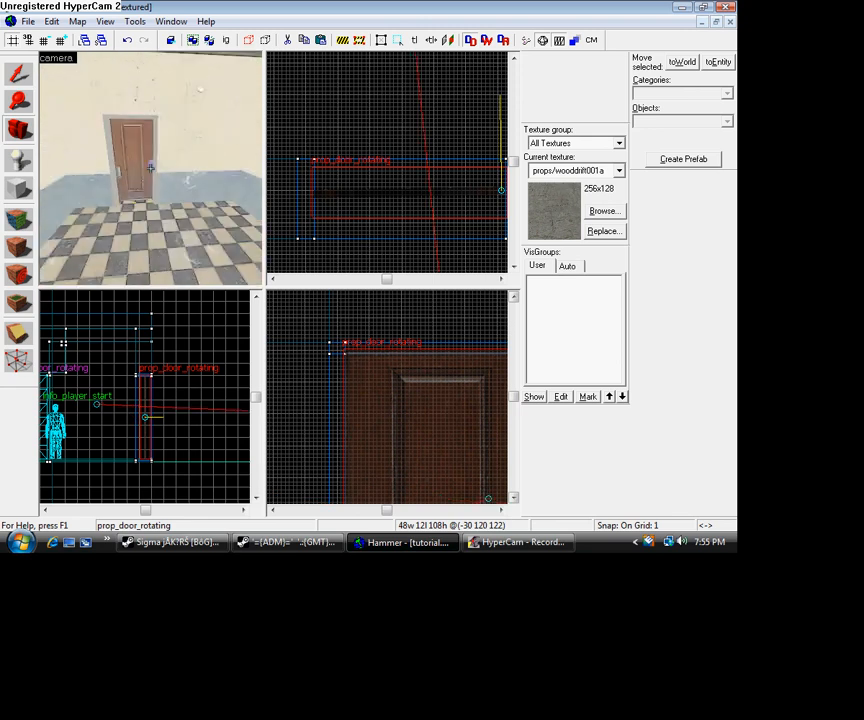